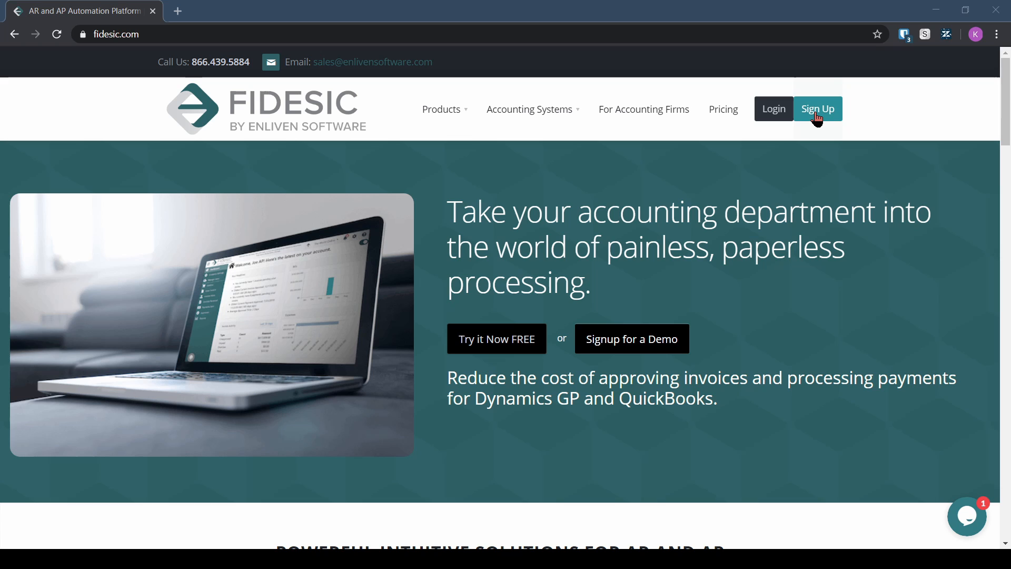
Step: Start a new Fidesic sign-up and enter the contact's first name, last name and e-mail
click(816, 117)
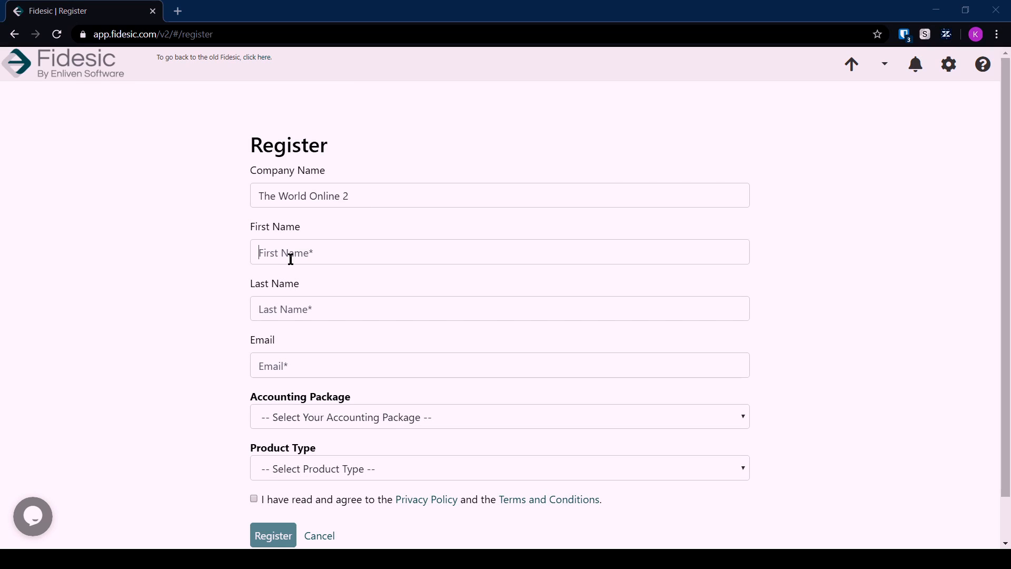
click(289, 254)
key(Tab)
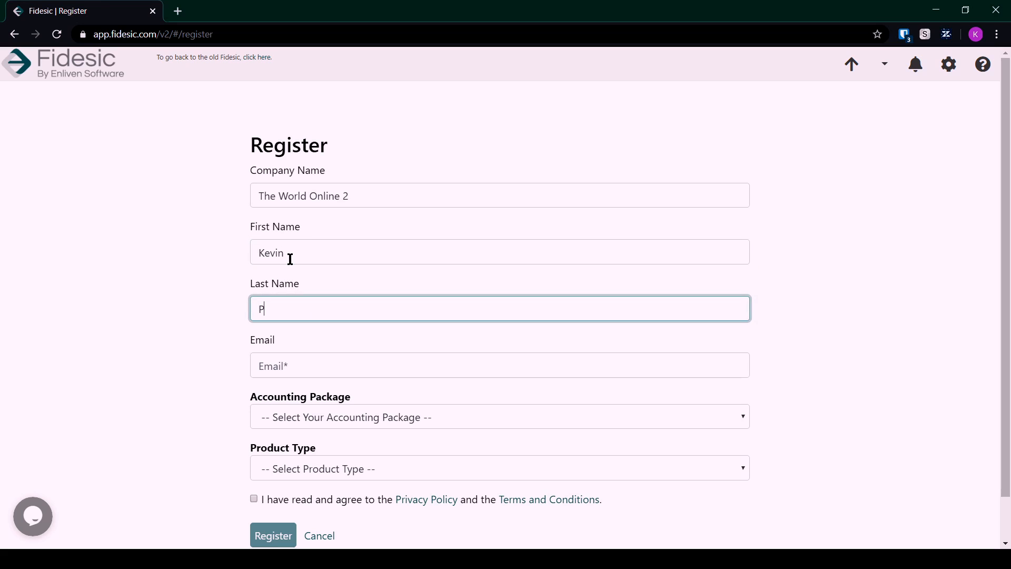
key(Tab)
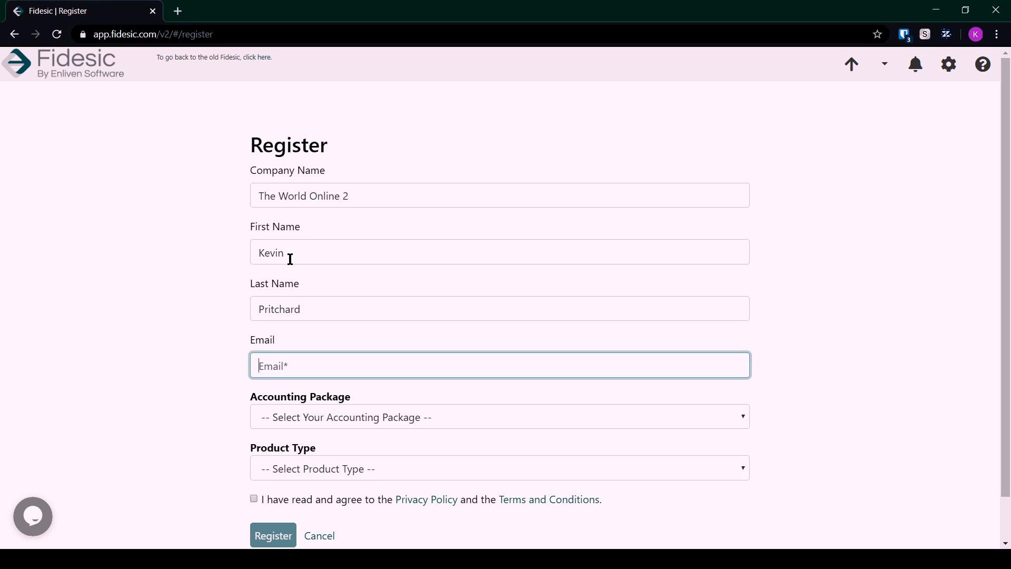
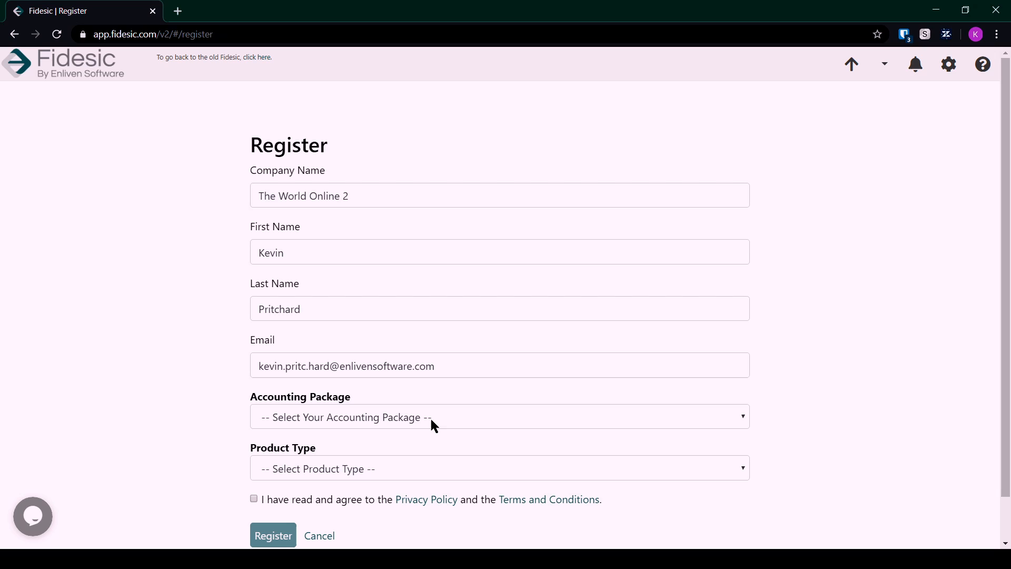
Step: Choose Dynamics GP and Accounts Payable, accept the terms, and submit the registration
click(430, 416)
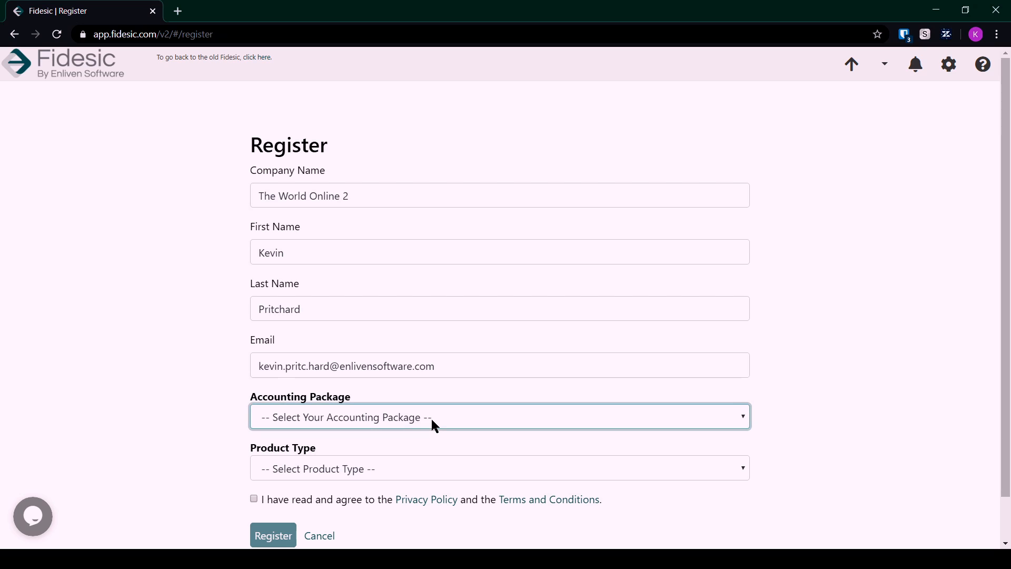
click(414, 454)
click(336, 462)
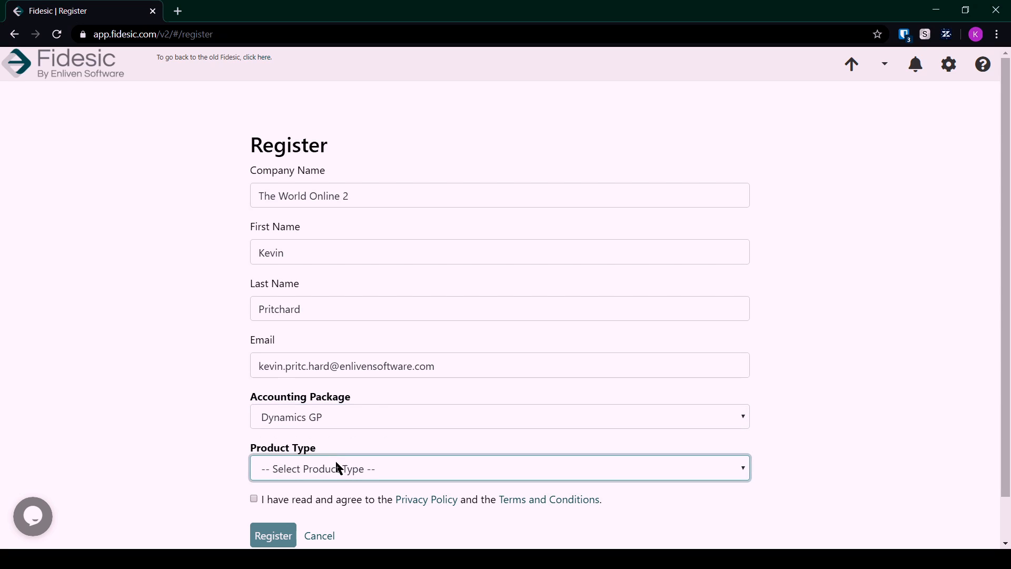
key(Down)
scroll(211, 448, down, 1)
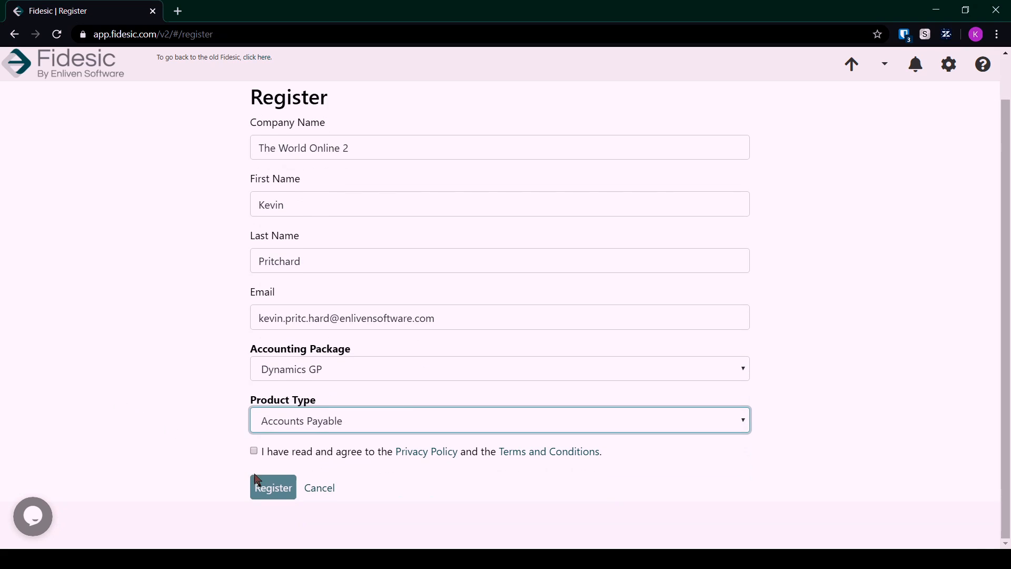
click(254, 451)
click(285, 489)
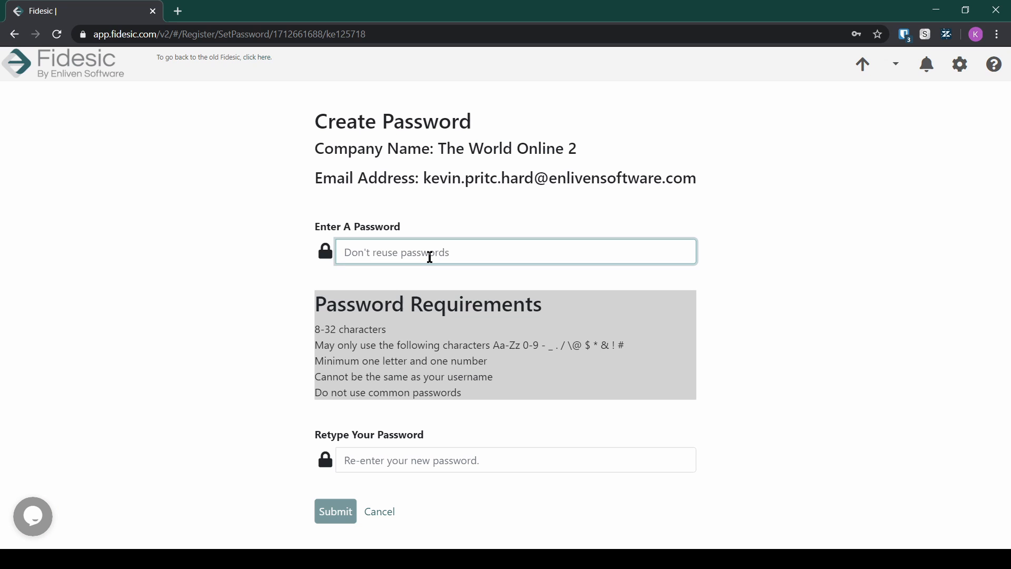
Step: Create and confirm the account password, then dismiss the welcome tour offer
text(***********)
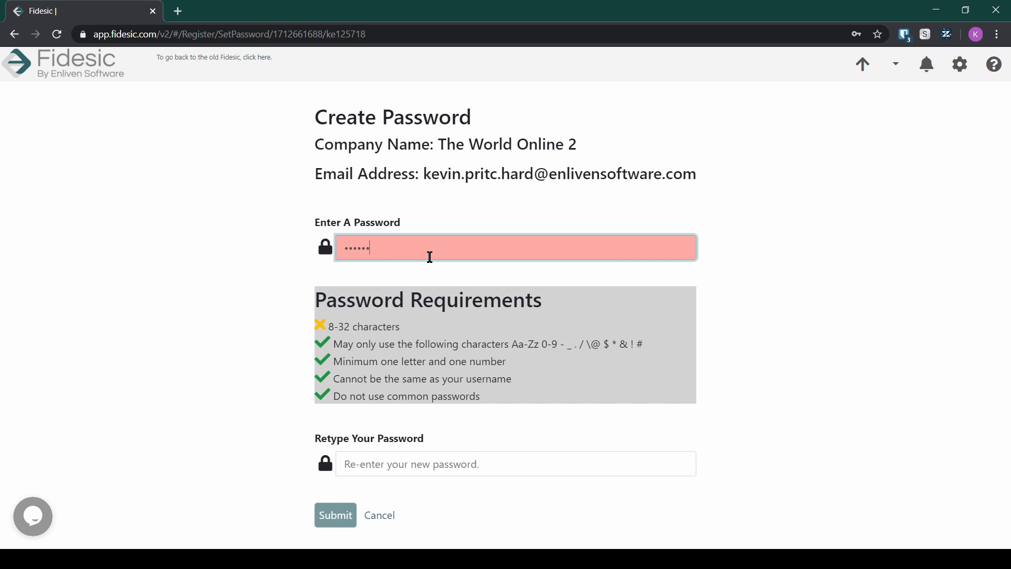
key(Tab)
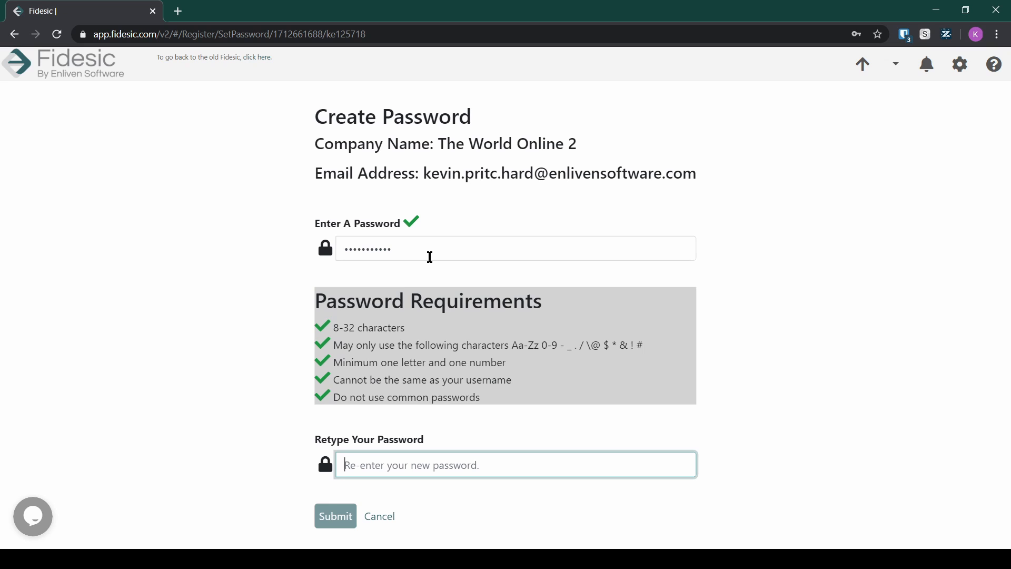
text(***********)
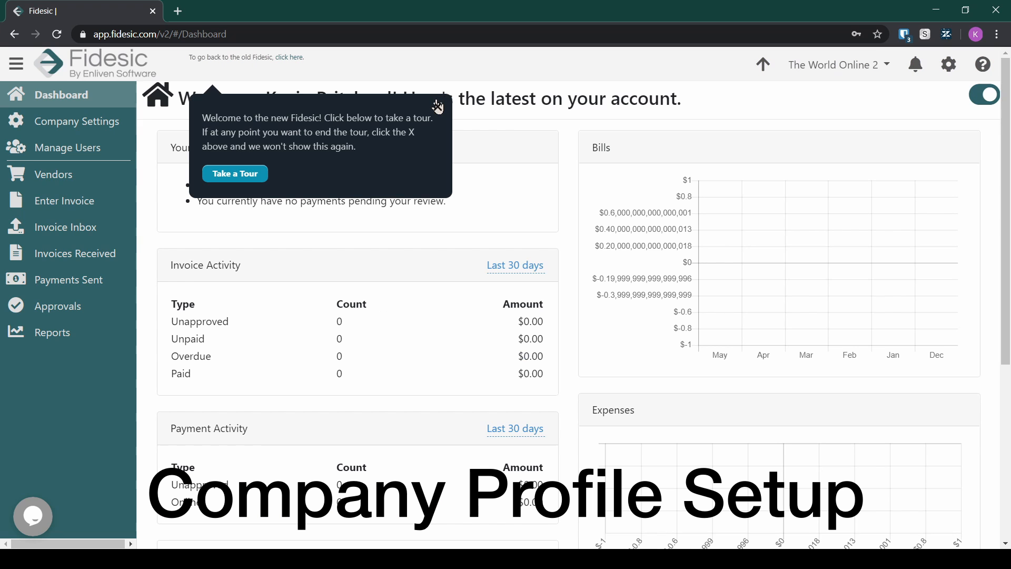
click(442, 104)
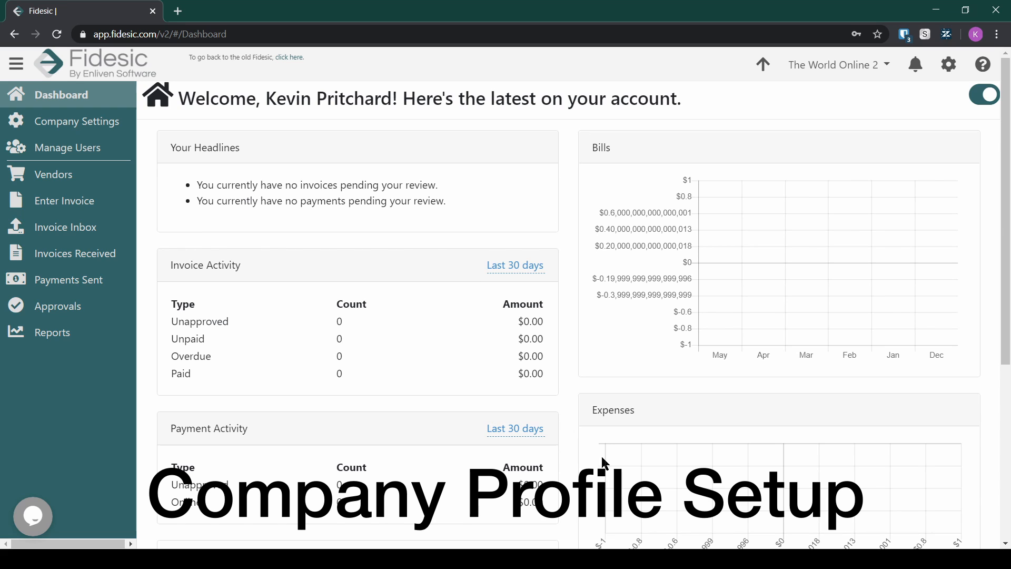
click(947, 73)
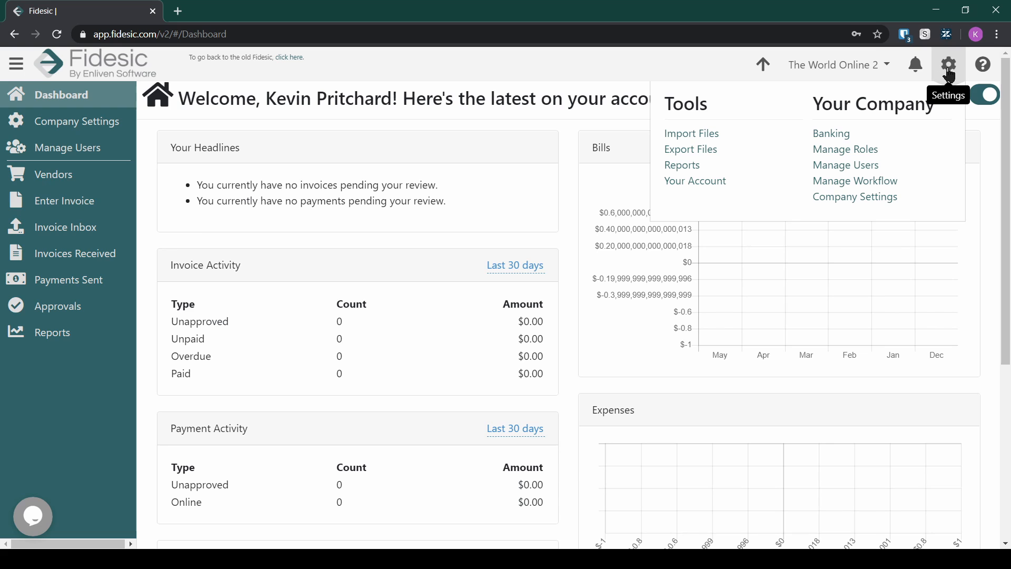
Step: Edit the Company Profile in Company Settings to add the street address, city and phone number
click(889, 200)
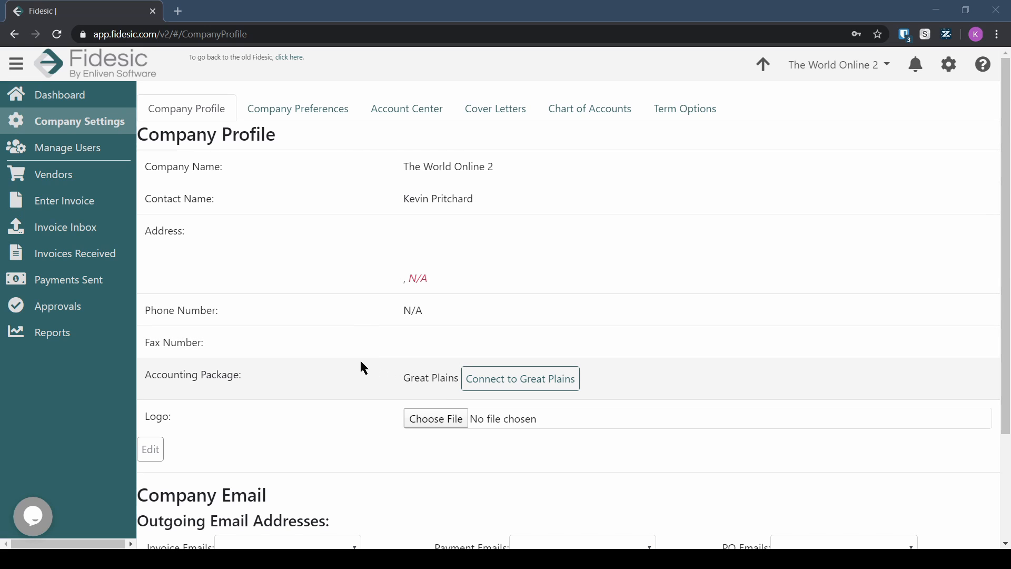
click(151, 450)
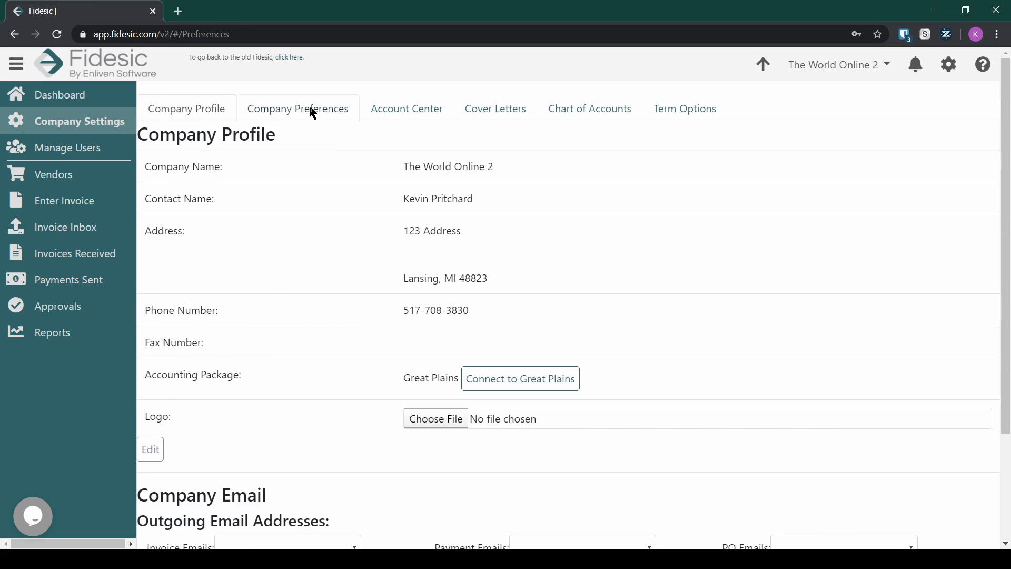
click(312, 113)
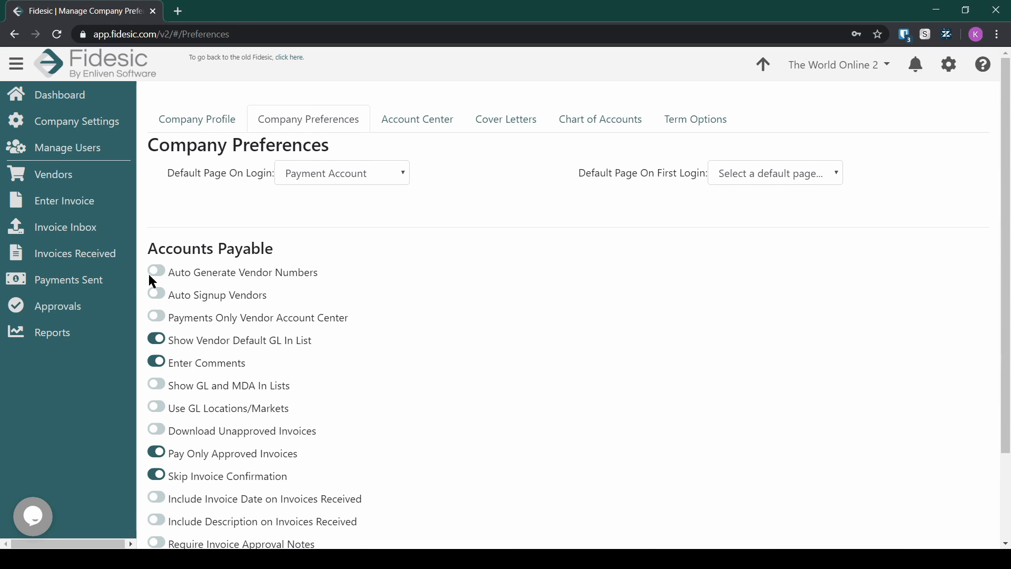
Step: Turn on Use GL Locations/Markets among the Accounts Payable preferences
scroll(226, 246, down, 2)
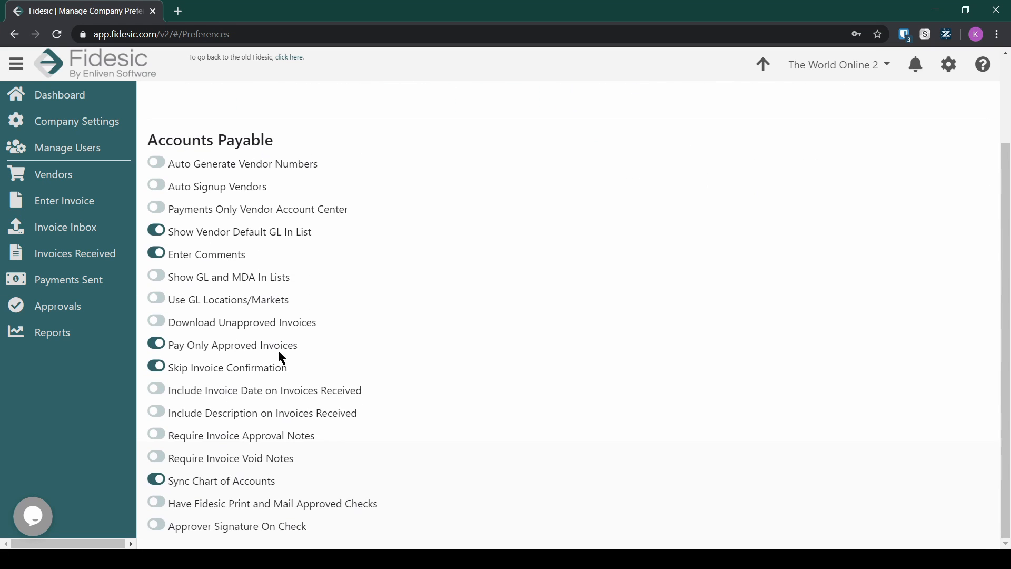
scroll(454, 360, up, 2)
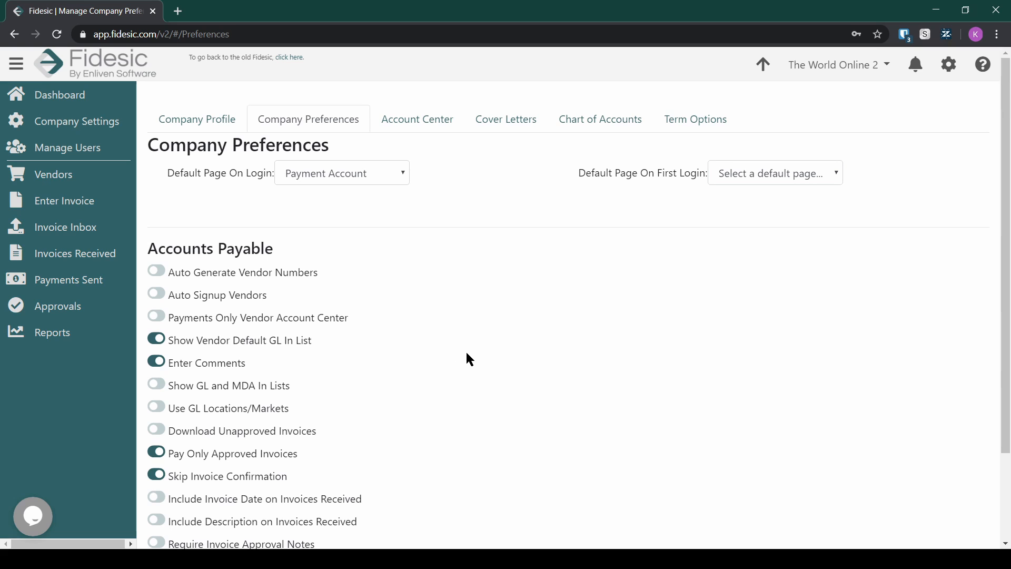
scroll(228, 174, down, 2)
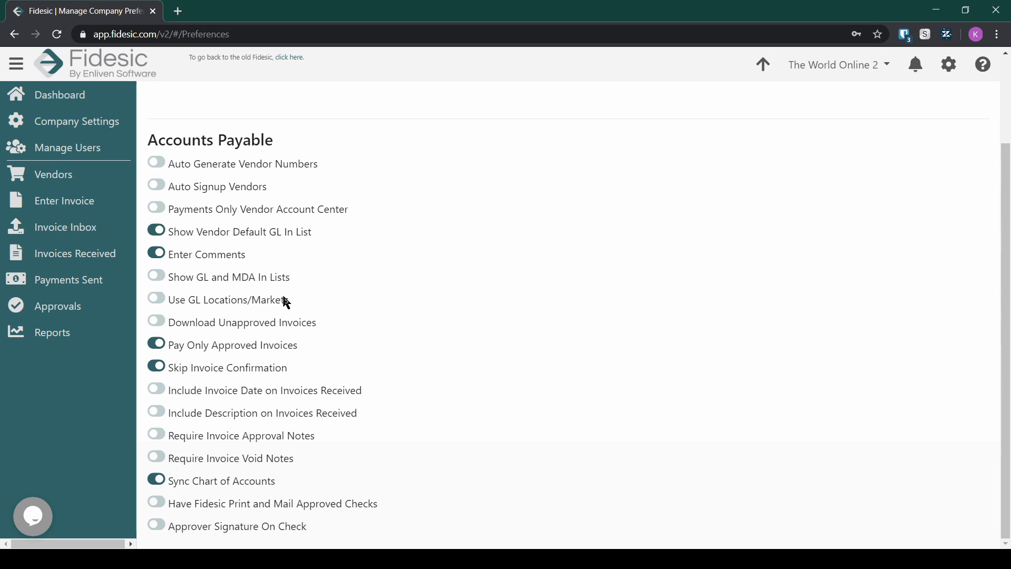
click(157, 298)
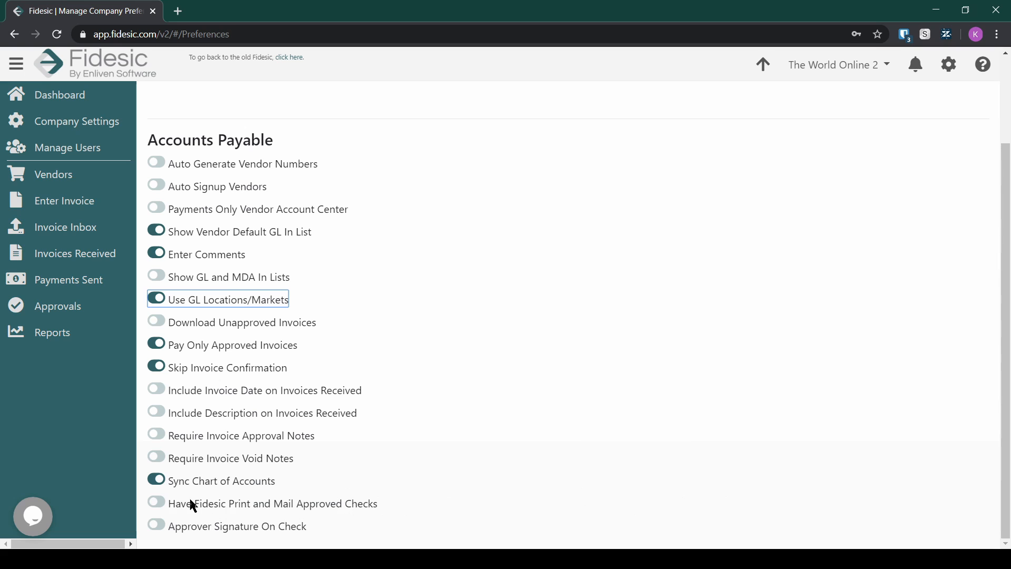
Step: Cancel the Print and Mail Approved Checks prompt and enable Approver Signature On Check instead
click(334, 507)
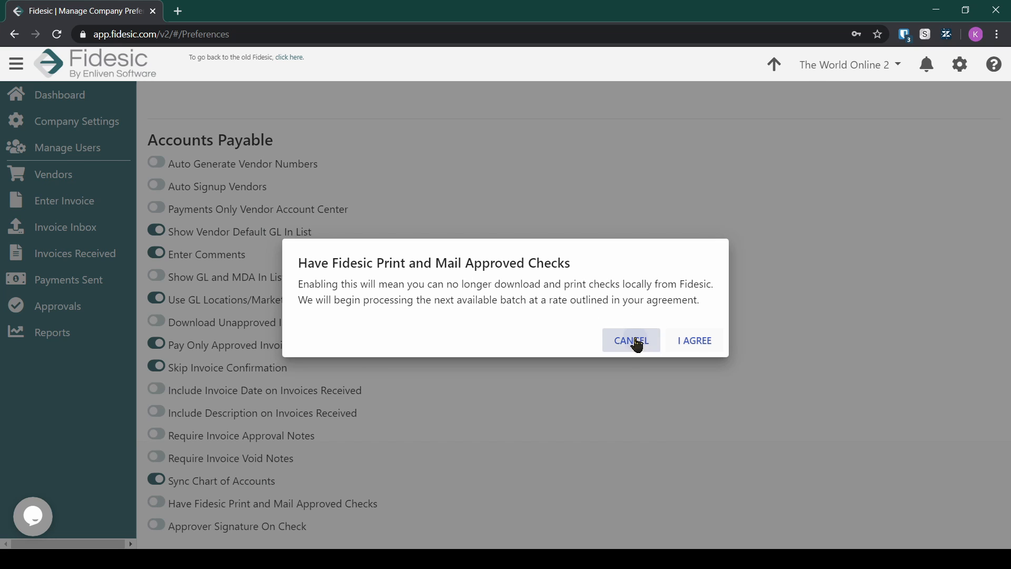
click(634, 342)
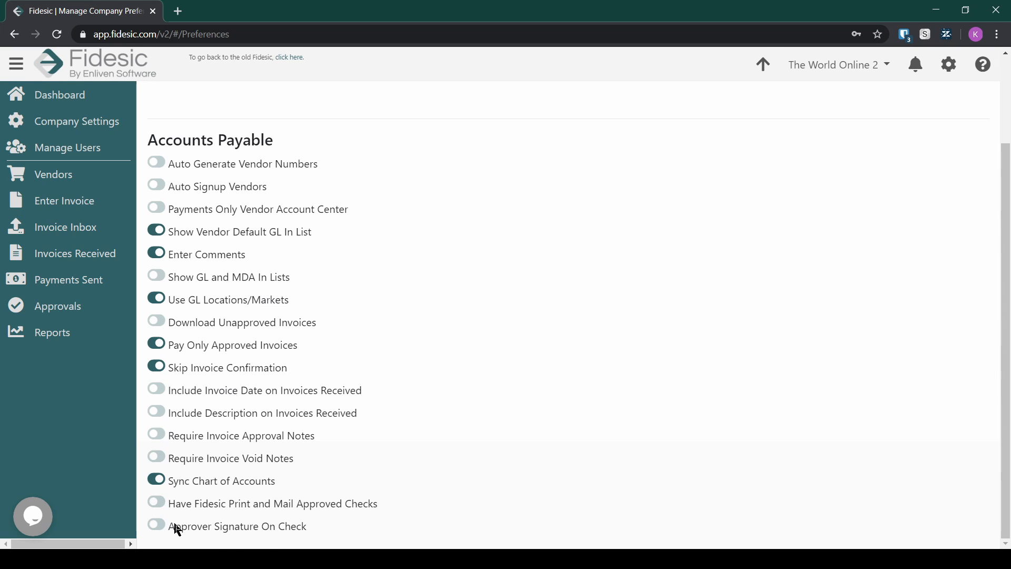
click(243, 528)
scroll(778, 385, up, 2)
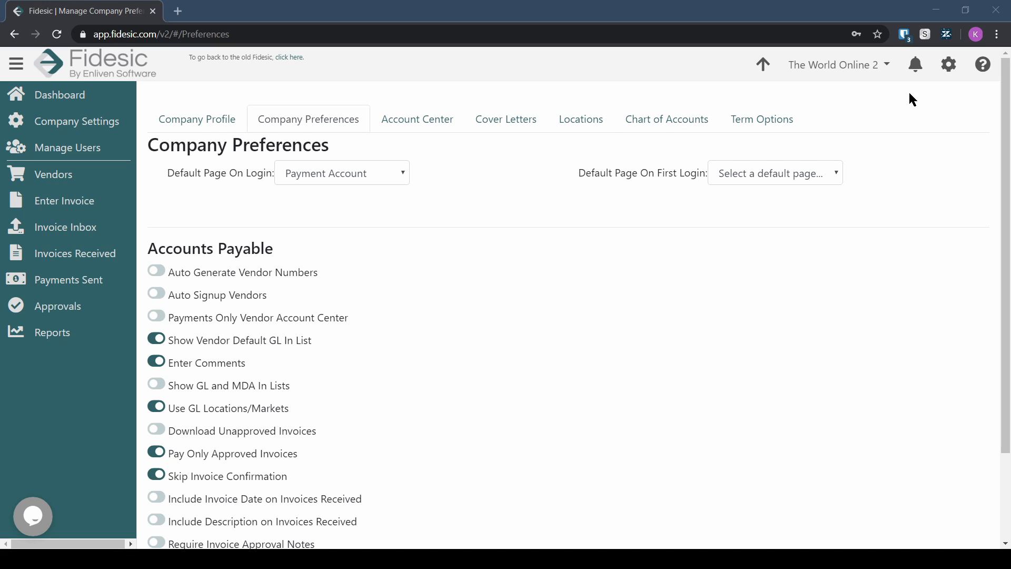
click(949, 64)
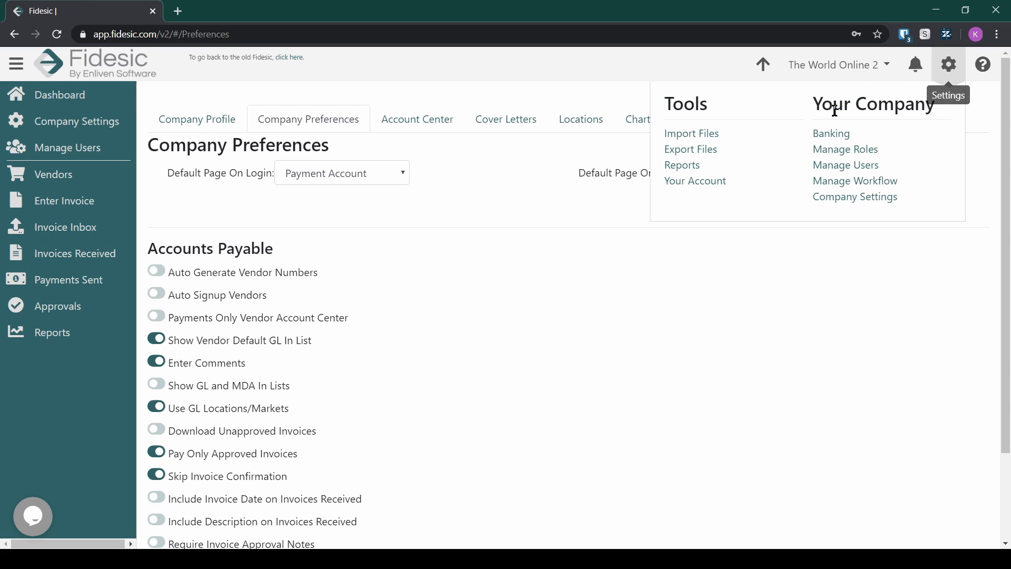
Step: On Manage Roles, review the Clerk, Manager, Entry and Invoice Approver roles' permissions
click(874, 151)
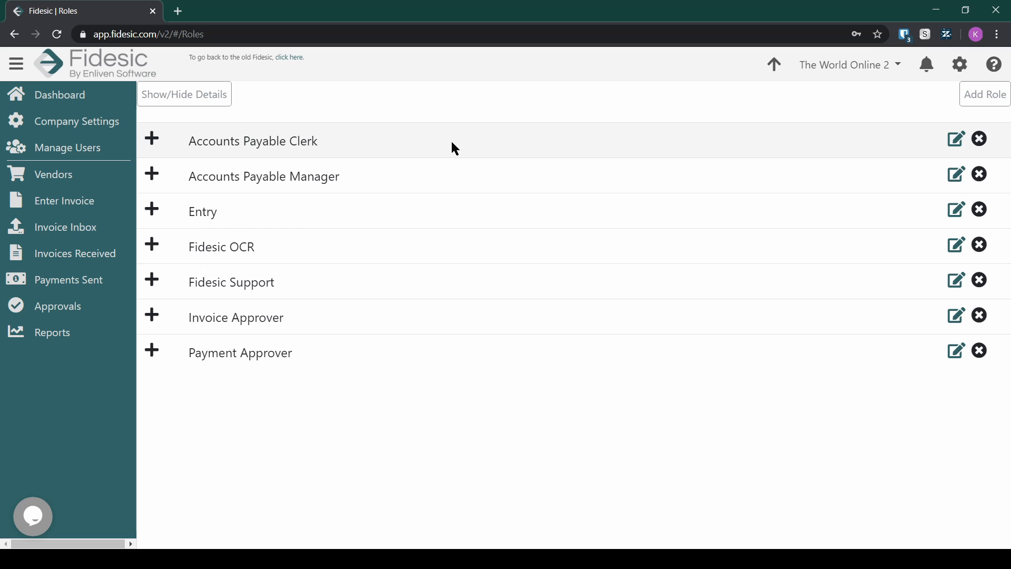
click(439, 143)
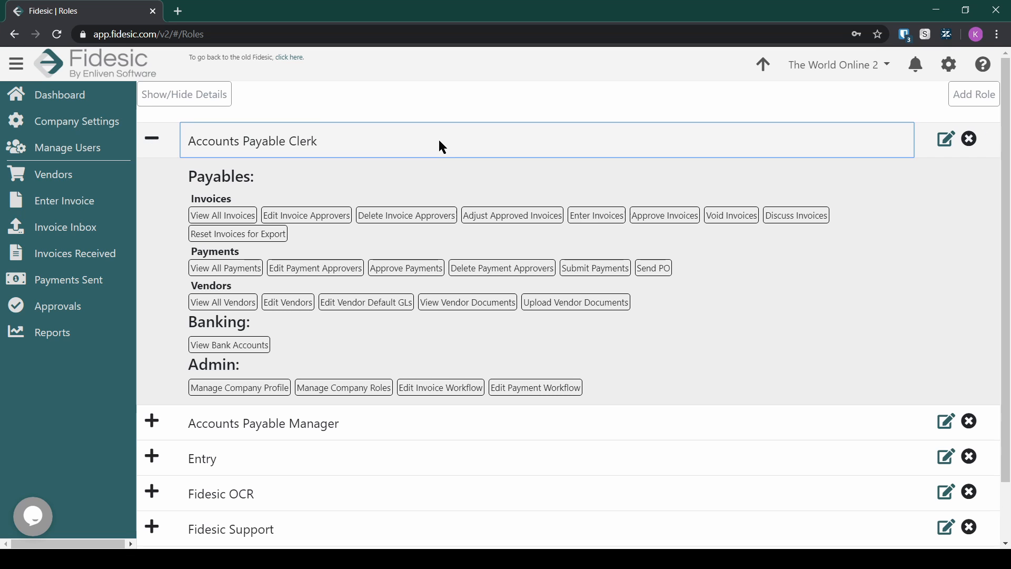
click(384, 423)
scroll(416, 400, down, 4)
click(402, 510)
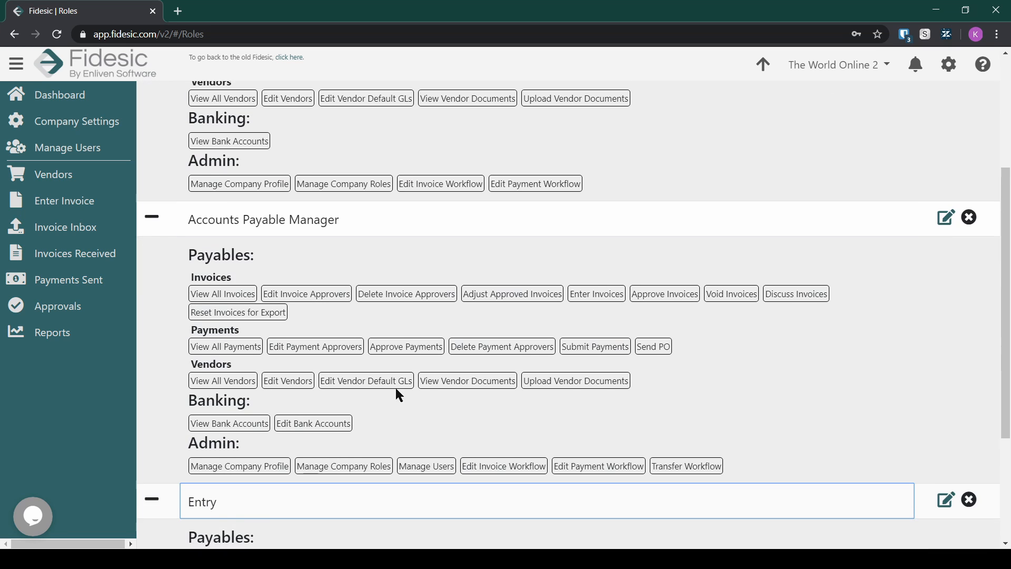
scroll(406, 398, down, 4)
click(405, 499)
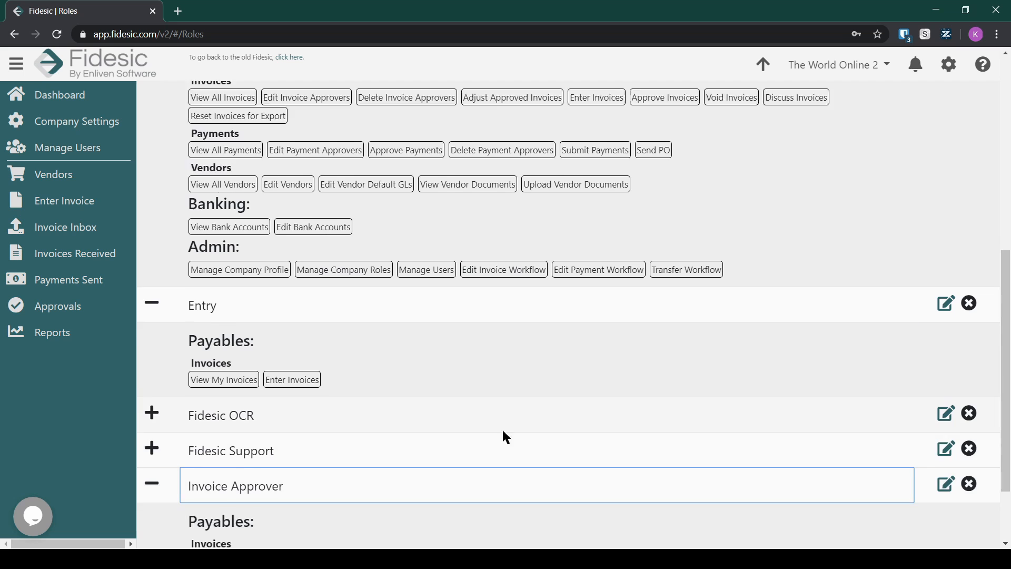
scroll(442, 506, down, 2)
scroll(459, 407, down, 3)
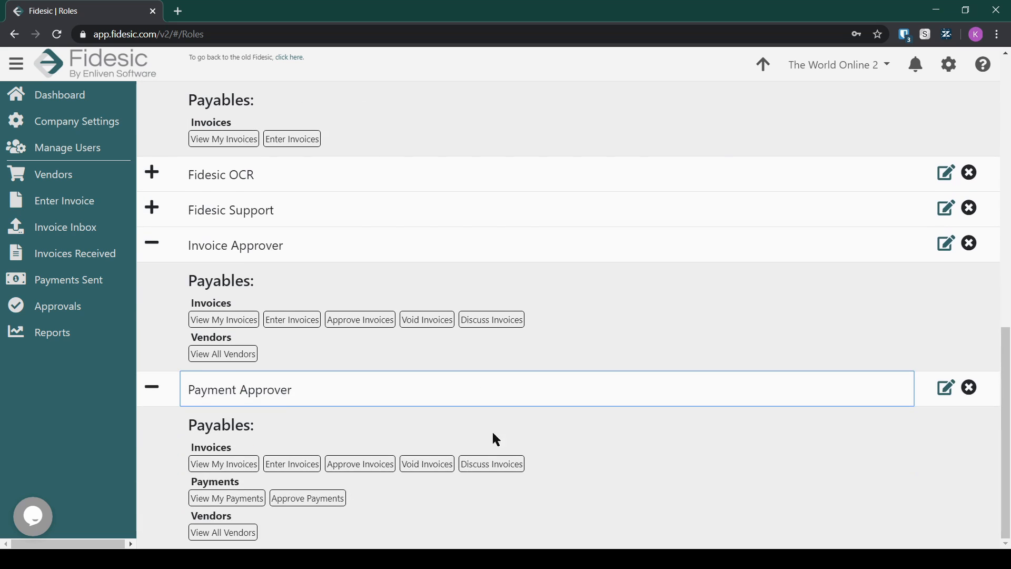
scroll(492, 437, up, 15)
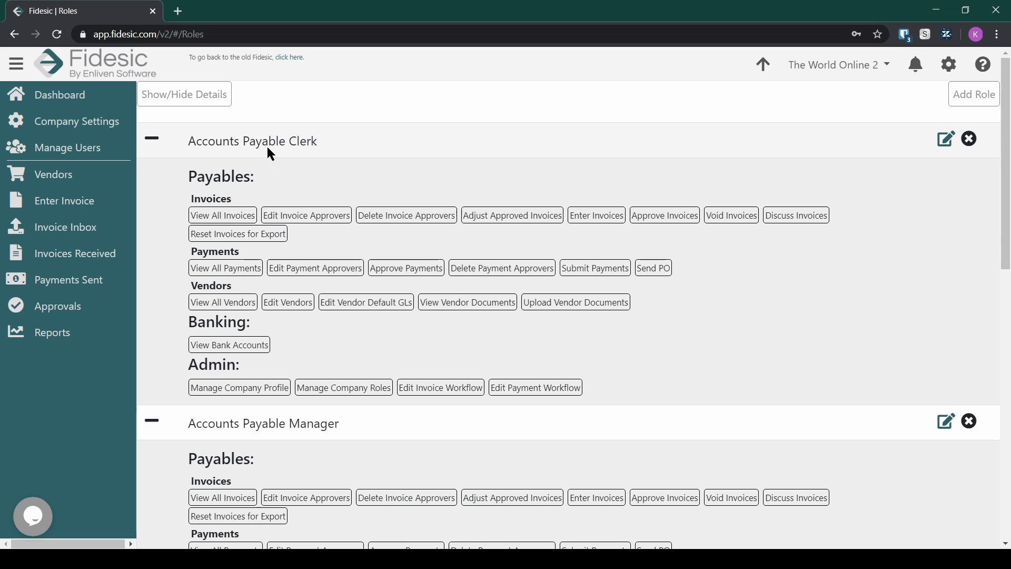
Step: Open Manage Role Permissions for the Accounts Payable Clerk role and review it
click(947, 141)
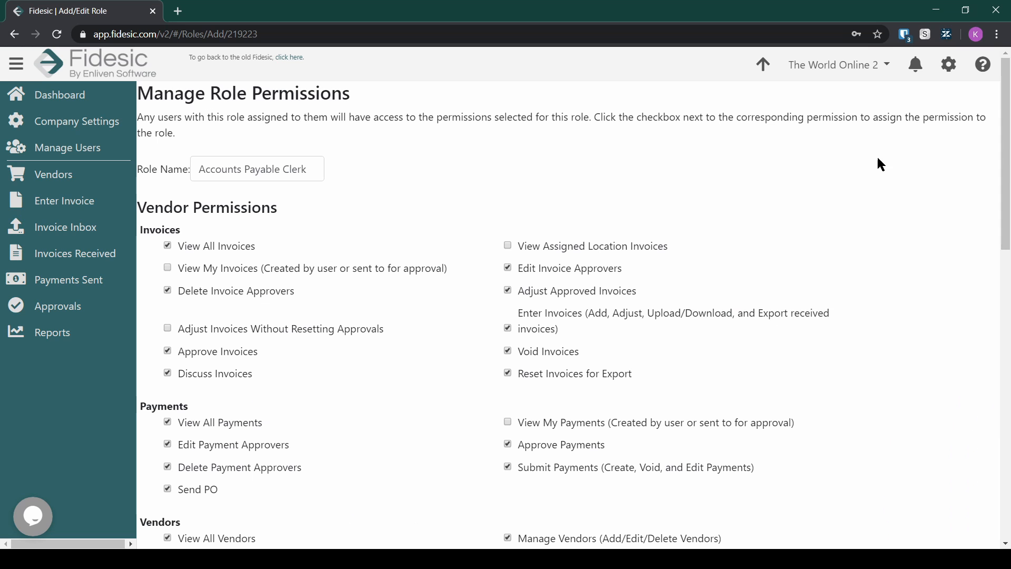
scroll(295, 274, down, 6)
scroll(316, 302, up, 6)
click(98, 154)
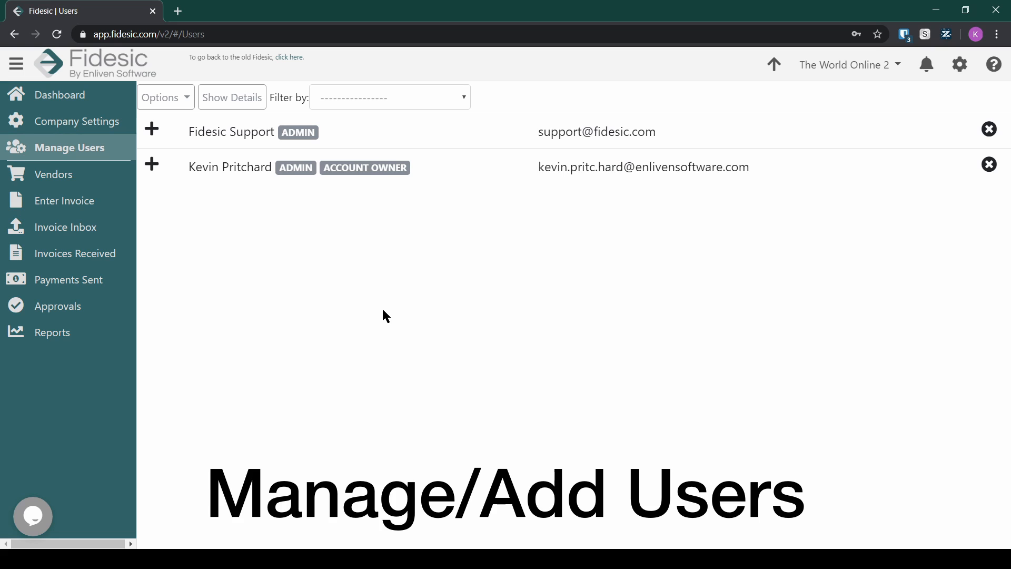
Step: Add a new user by entering their e-mail, assigning the Invoice Approver role, and saving
click(216, 172)
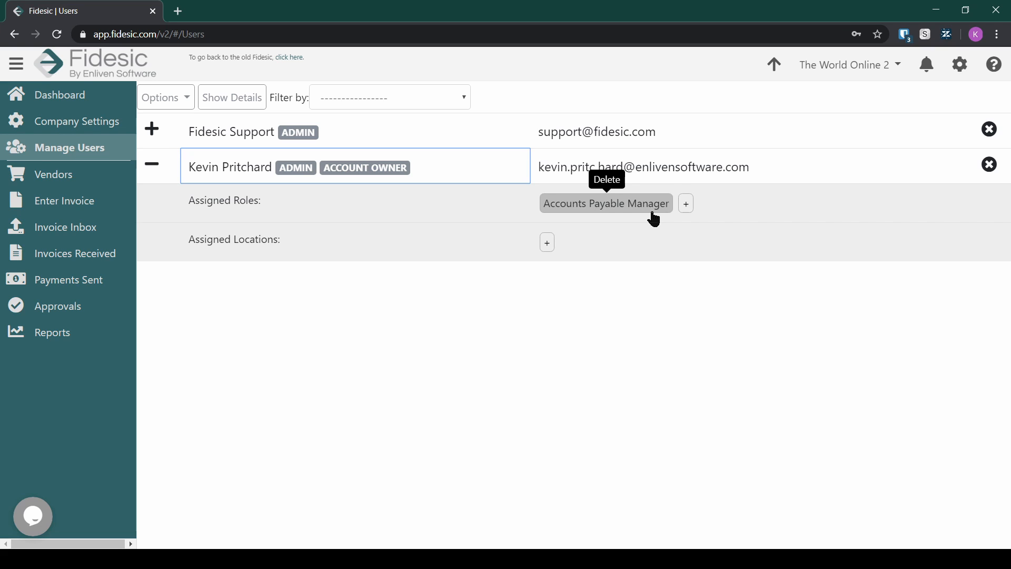
click(179, 100)
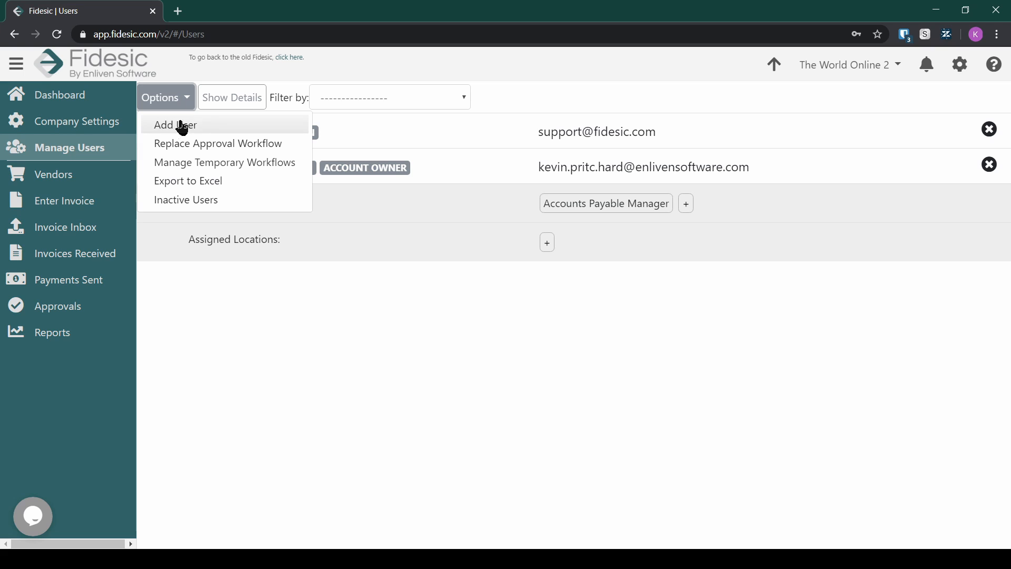
click(201, 127)
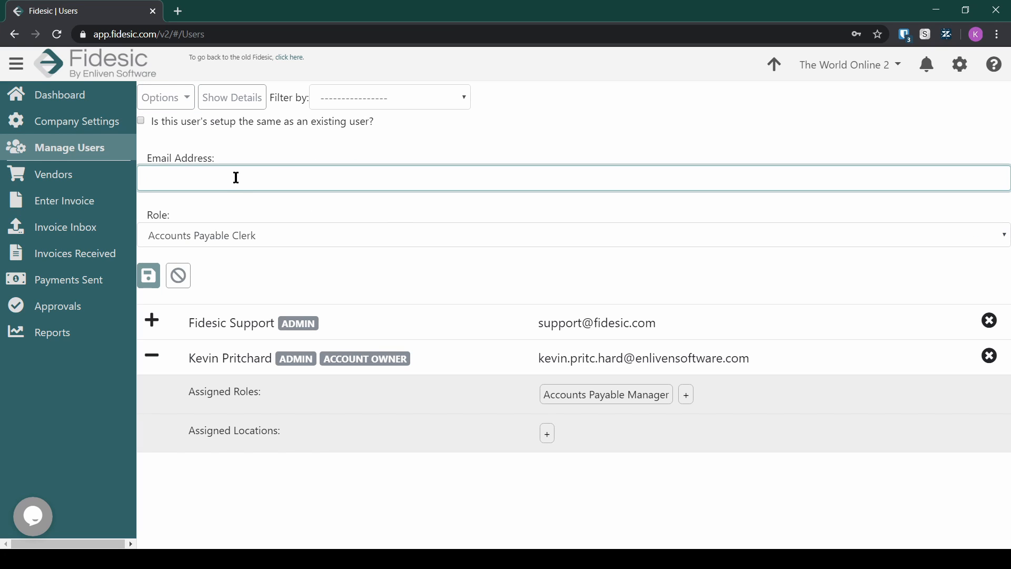
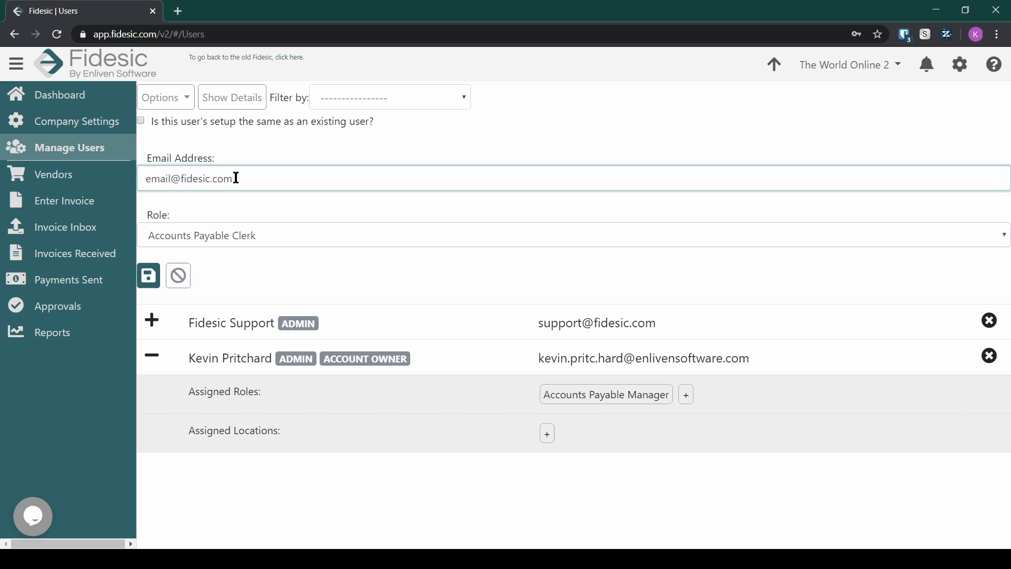
key(Tab)
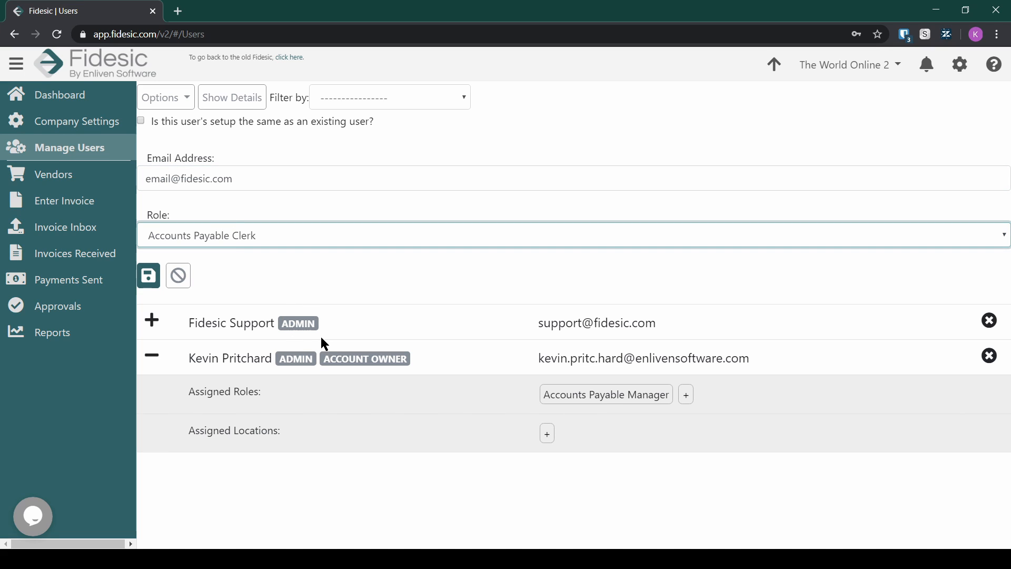
key(Down)
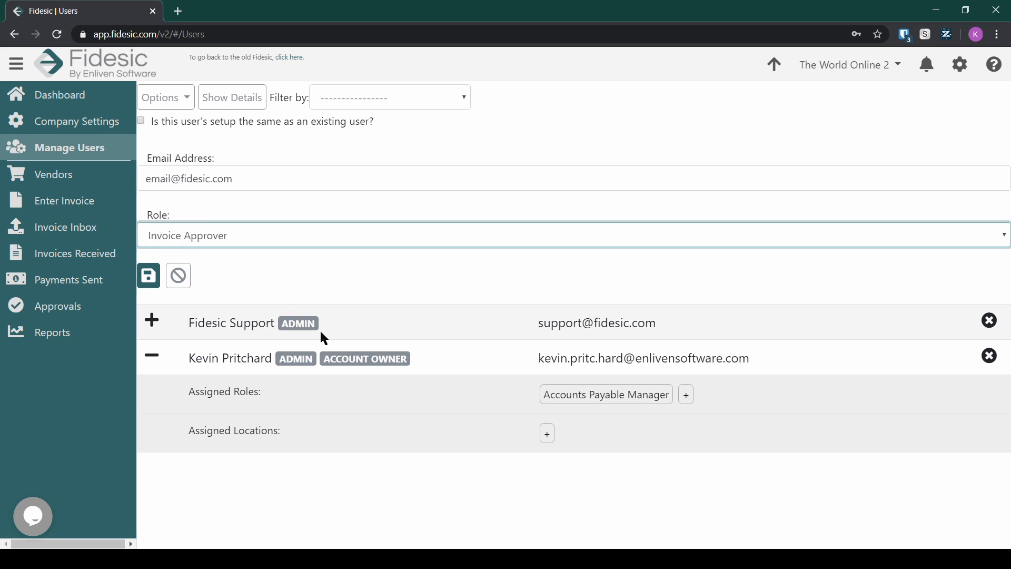
click(152, 277)
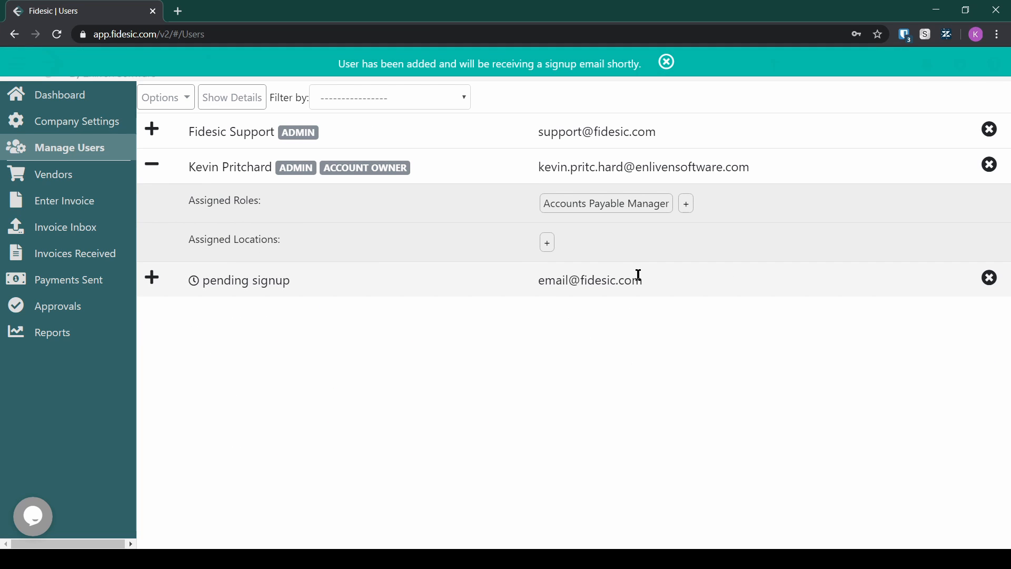
Step: Expand the pending user's row and cancel out of assigning a location
click(378, 285)
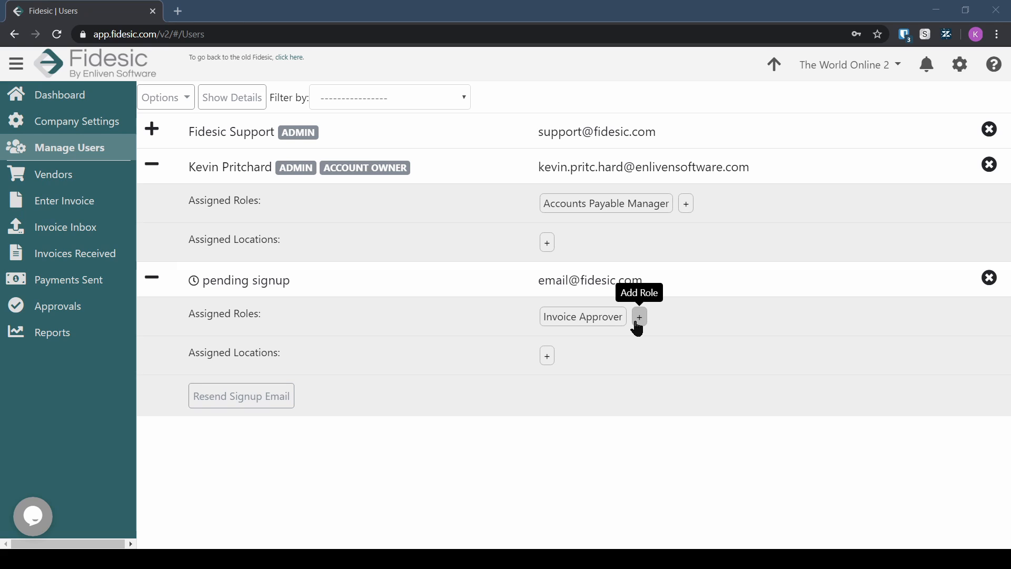
drag(190, 351, 280, 358)
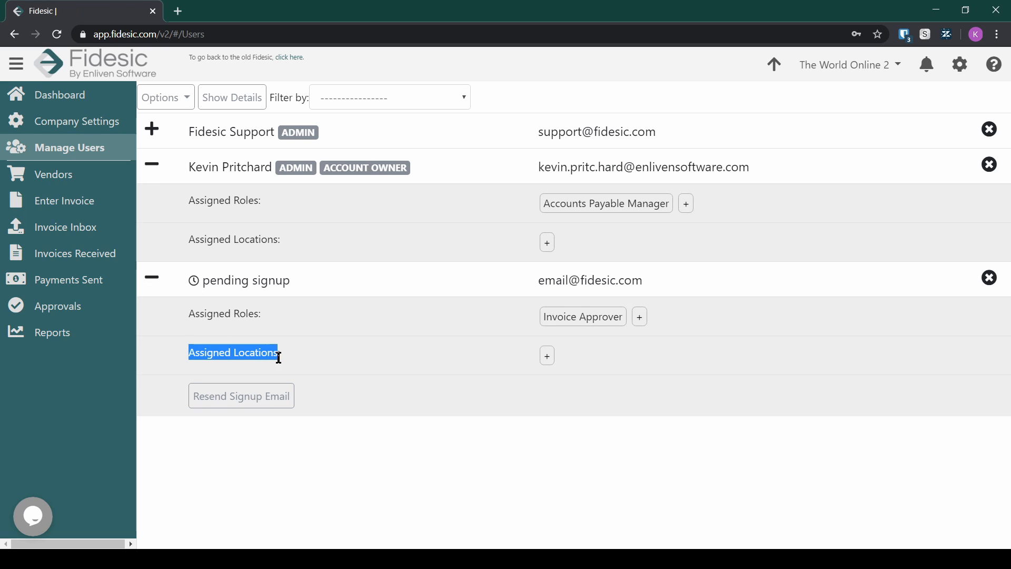
click(274, 356)
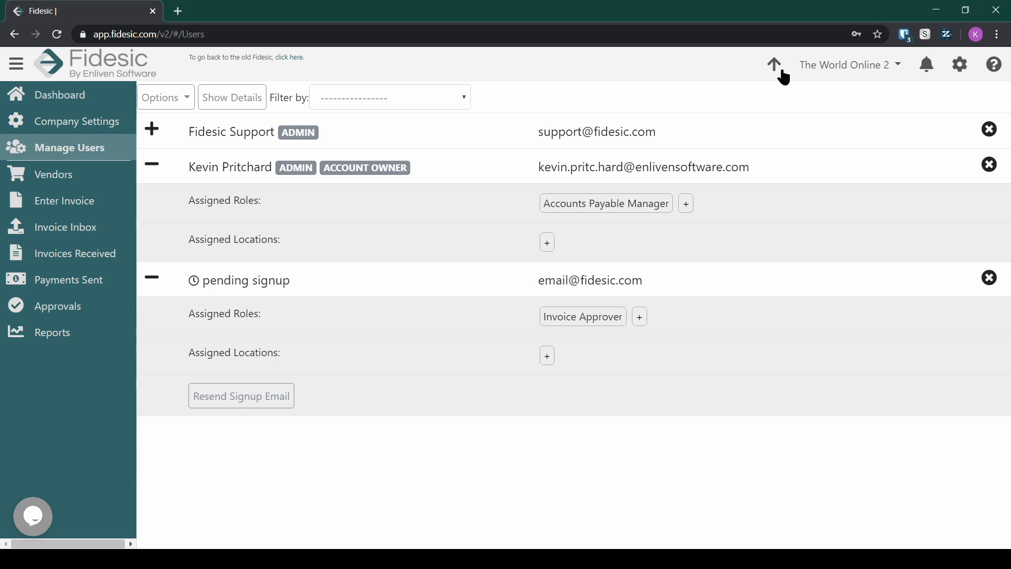
click(548, 356)
click(586, 382)
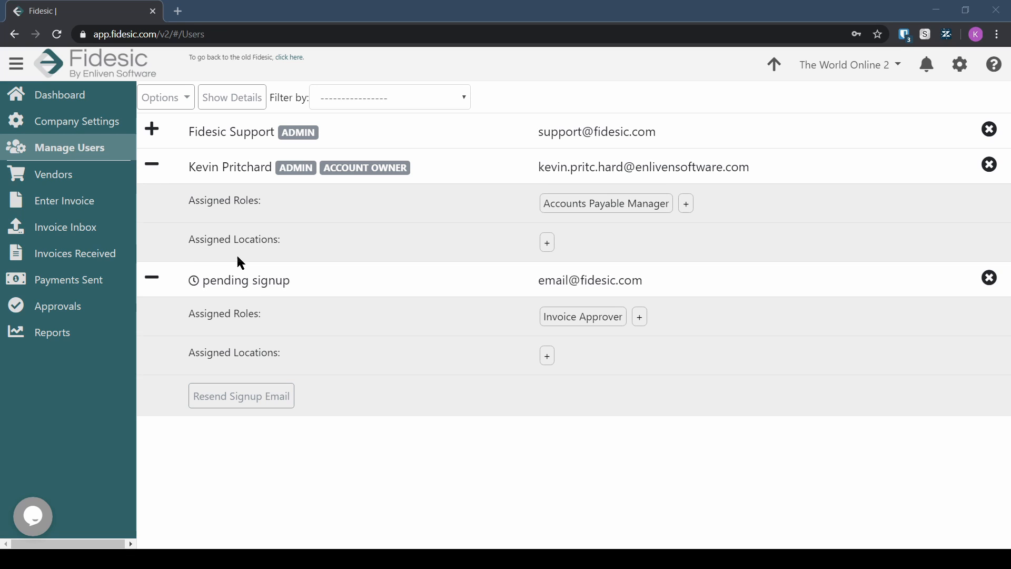
Step: Set the Invoice Inbox AP Dropbox Email Address prefix to two2
click(70, 234)
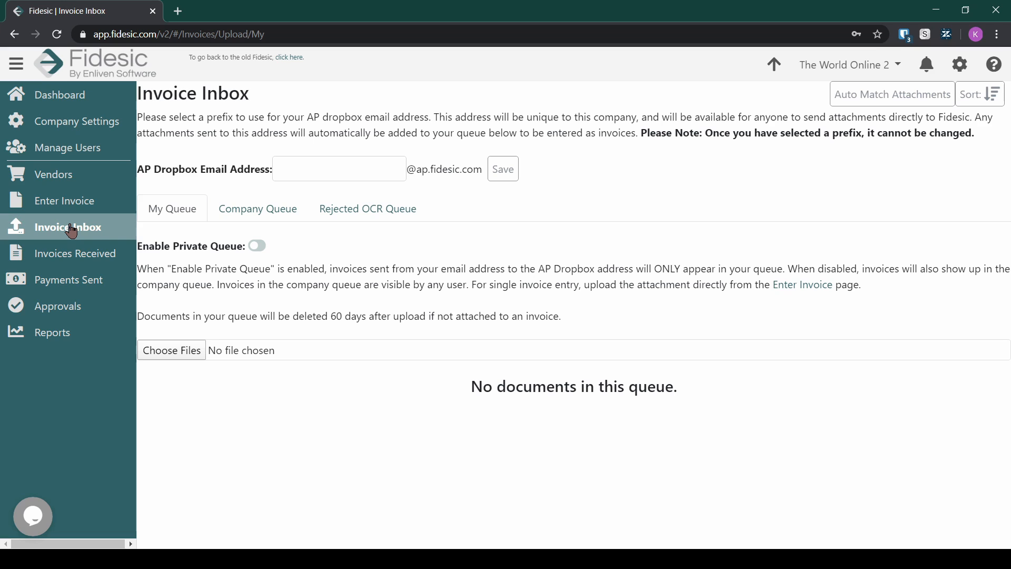
click(358, 168)
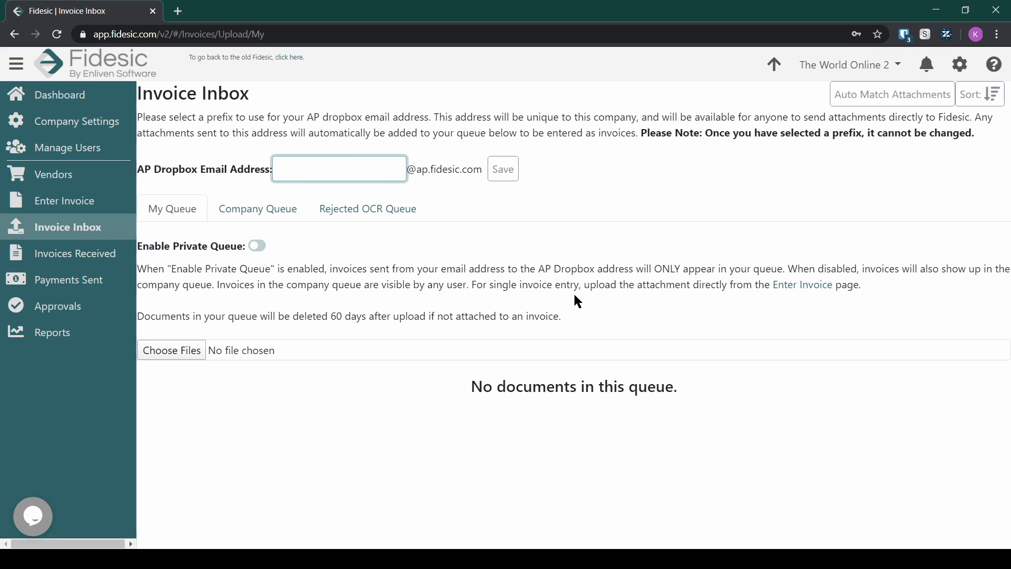
text(two2)
key(Return)
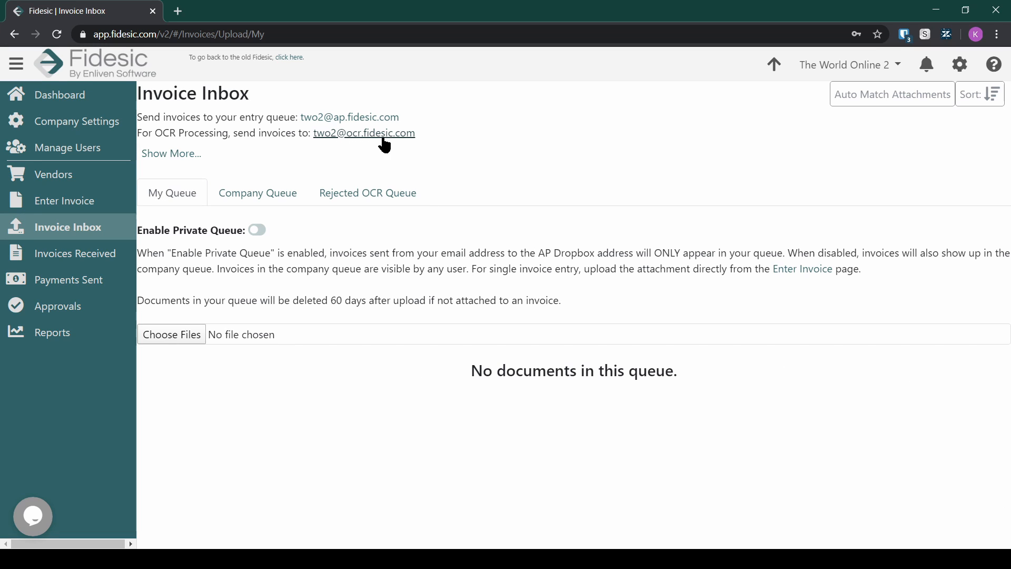
Step: Show more on the dropbox addresses and highlight the location-based OCR address format
click(193, 157)
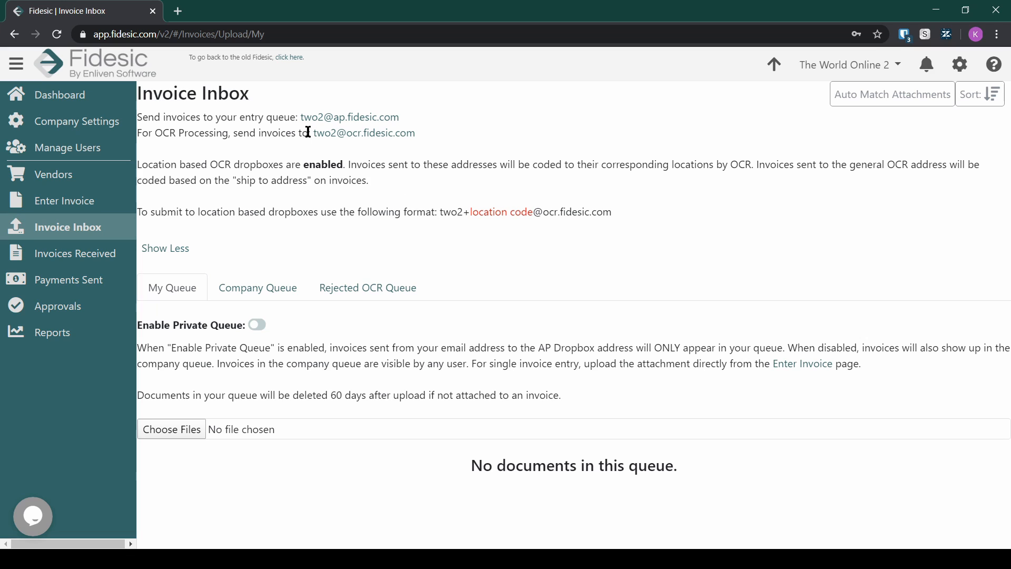
drag(470, 212, 526, 212)
click(453, 210)
drag(443, 212, 485, 216)
click(397, 199)
drag(417, 134, 296, 119)
click(546, 135)
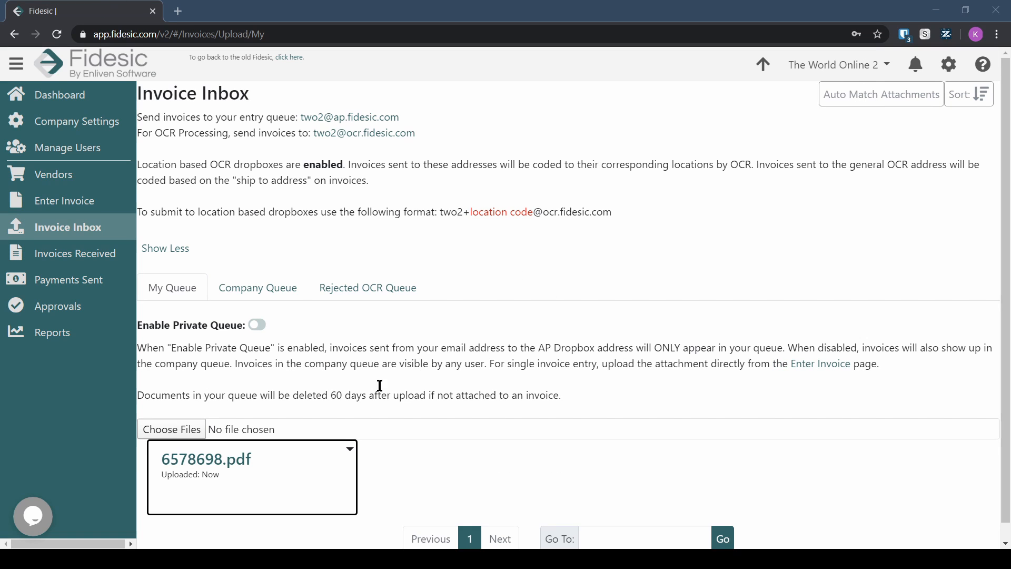
Step: Open 6578698.pdf from the uploaded file card in the Process Document view
scroll(274, 398, down, 1)
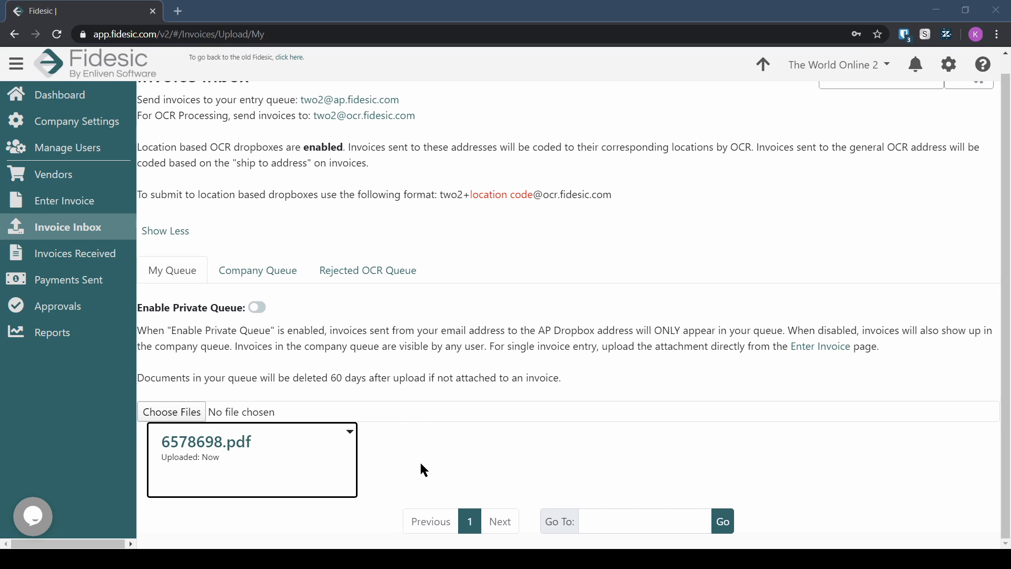
click(351, 434)
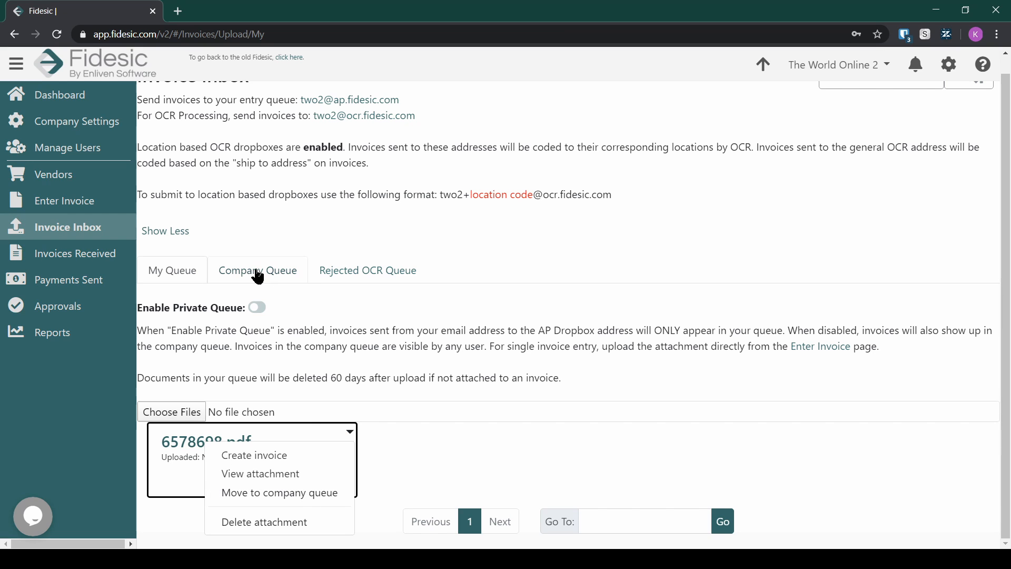
click(504, 473)
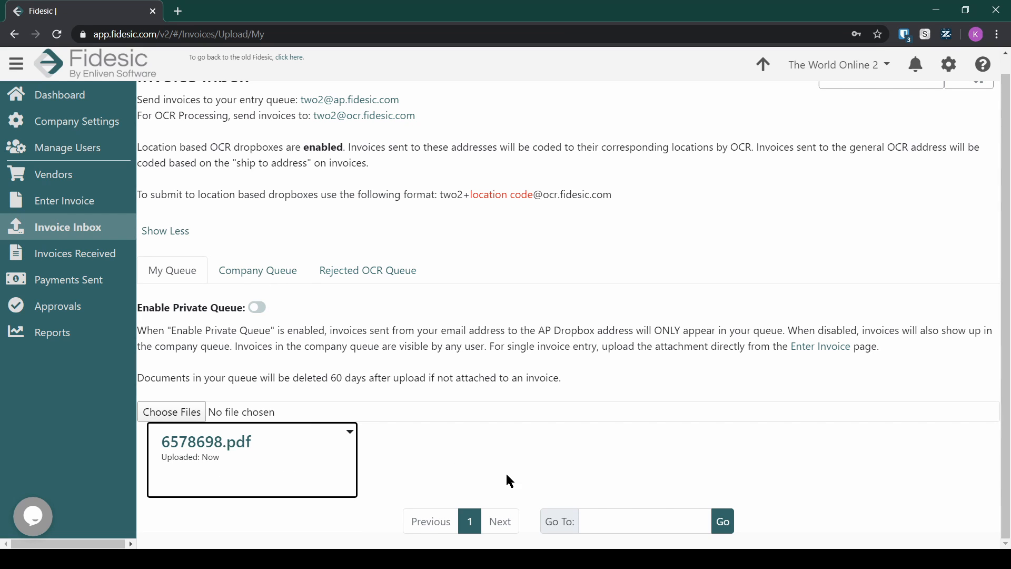
click(232, 442)
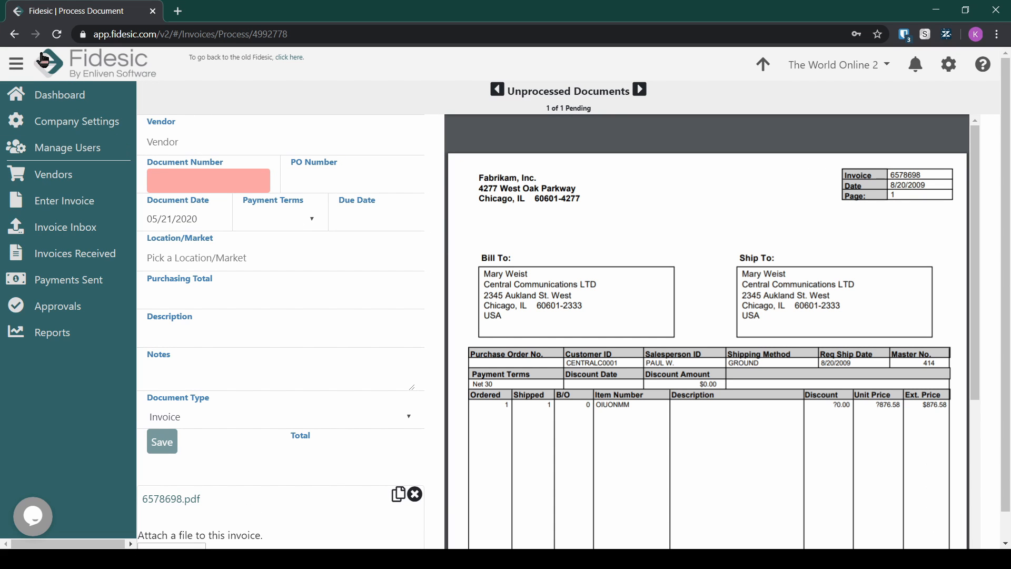
Step: Go back to the Invoice Inbox, check the empty Company Queue, and return to My Queue
click(20, 37)
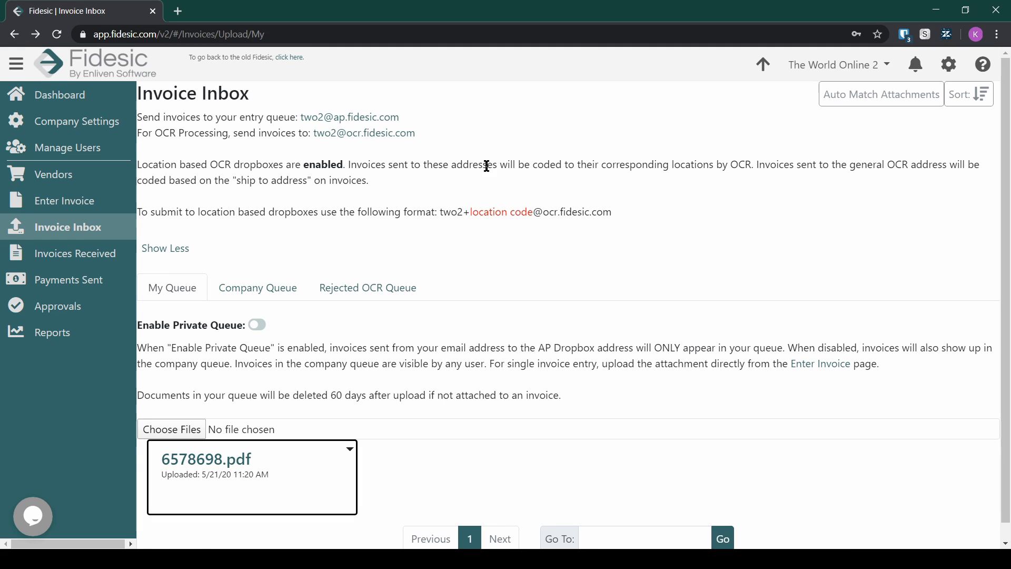
drag(399, 117, 374, 129)
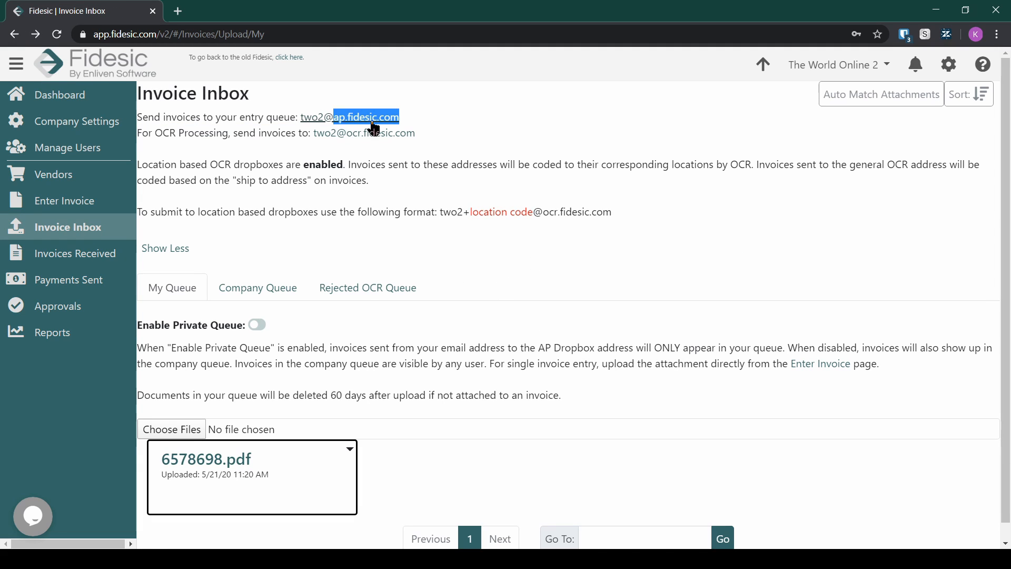
click(558, 546)
scroll(555, 470, down, 1)
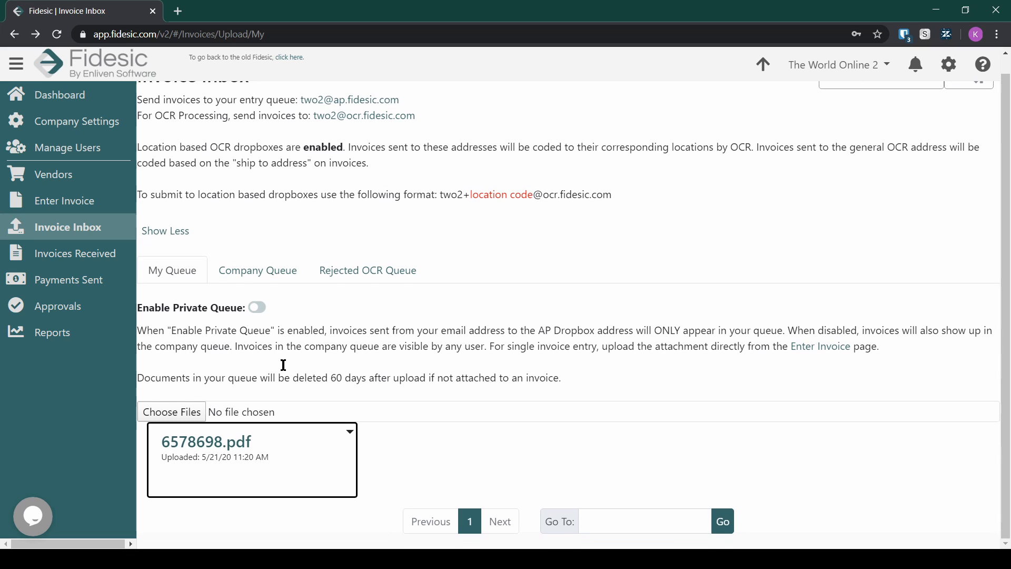
drag(204, 331, 406, 336)
click(406, 335)
click(258, 270)
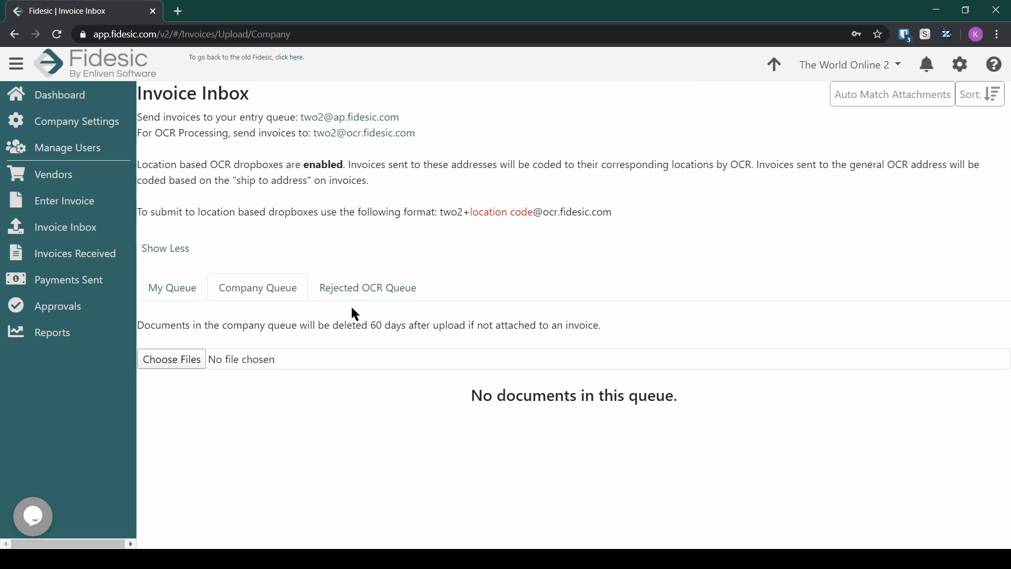
click(172, 288)
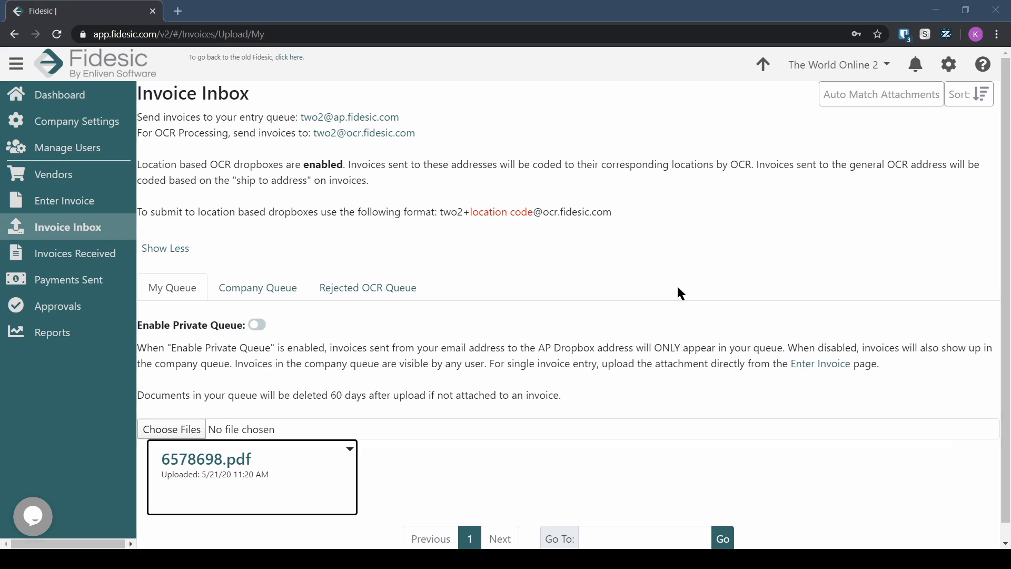
Step: Open the Banking page from the gear menu and start adding a bank account
click(949, 64)
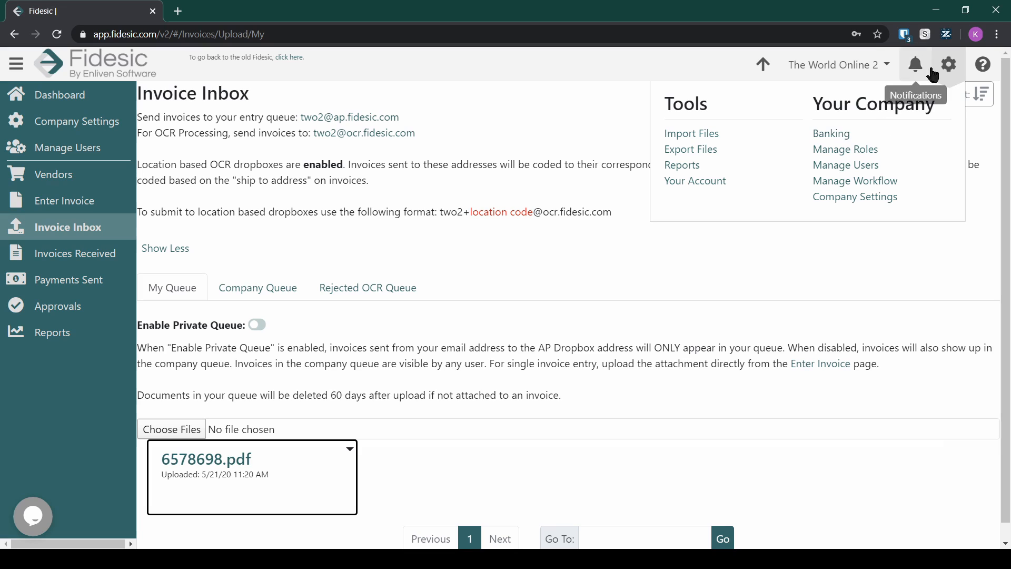
click(840, 141)
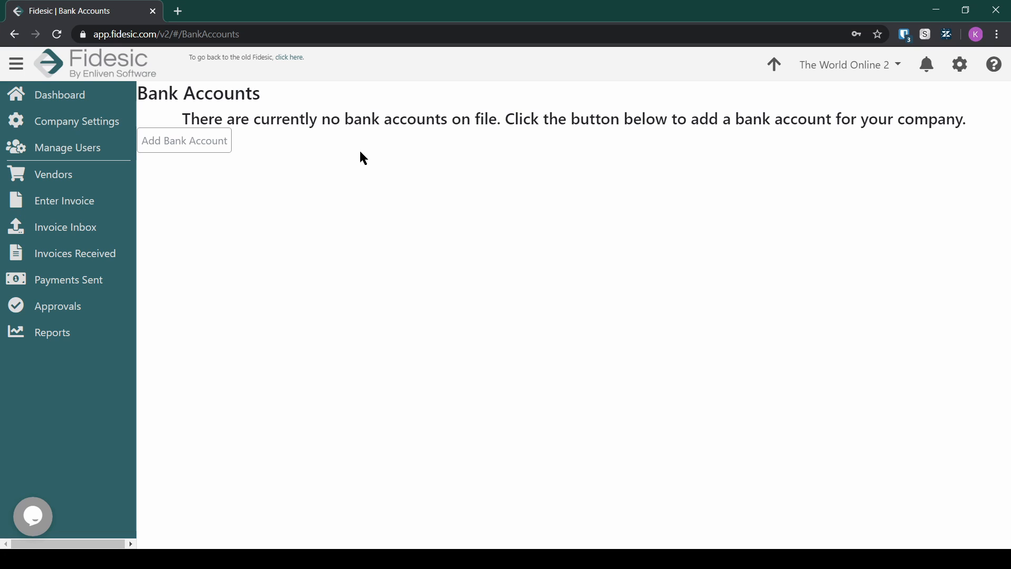
click(173, 140)
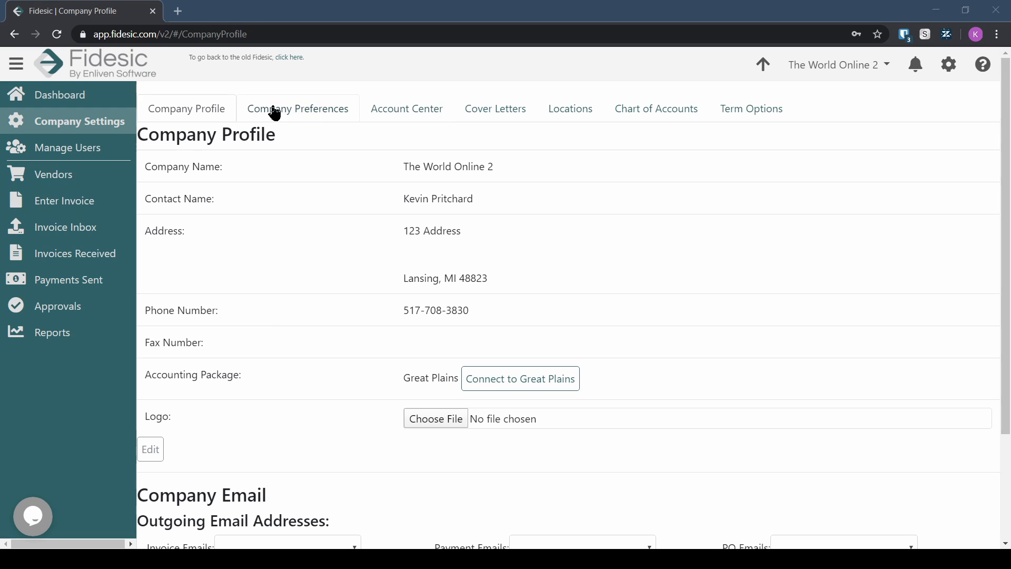
Step: Navigate via the gear menu's Company Settings to the empty Locations tab
click(949, 65)
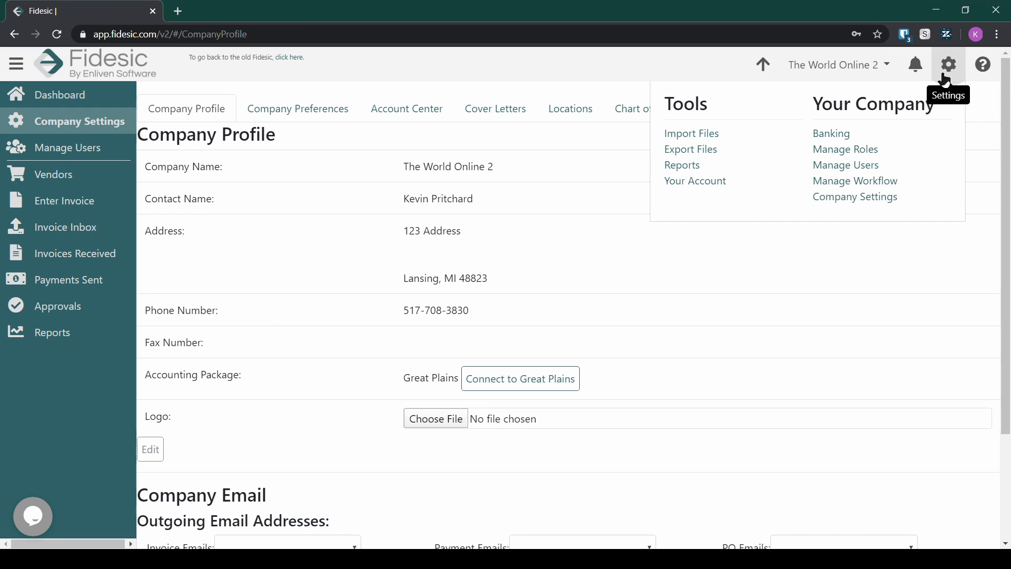
click(882, 197)
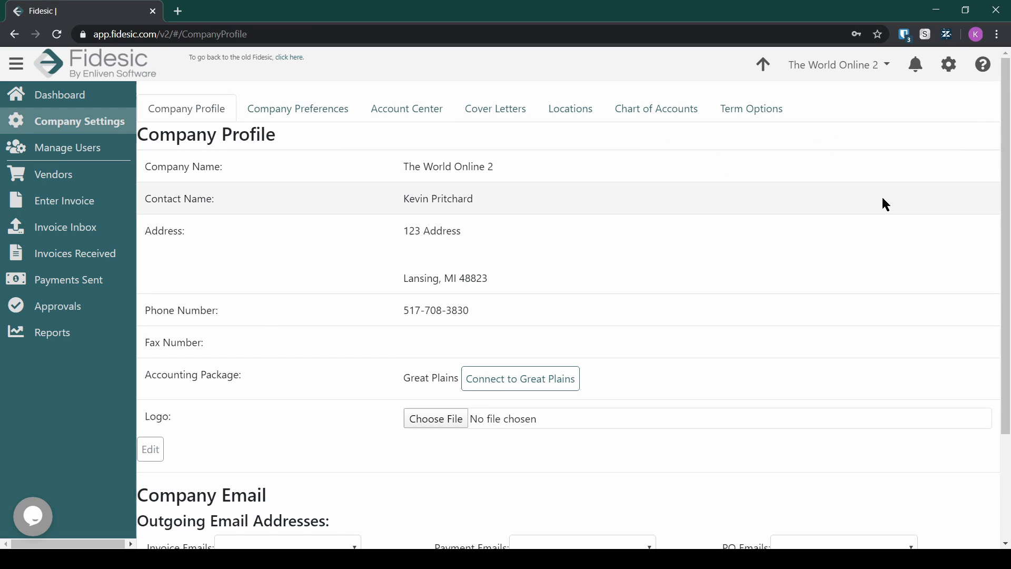
click(570, 117)
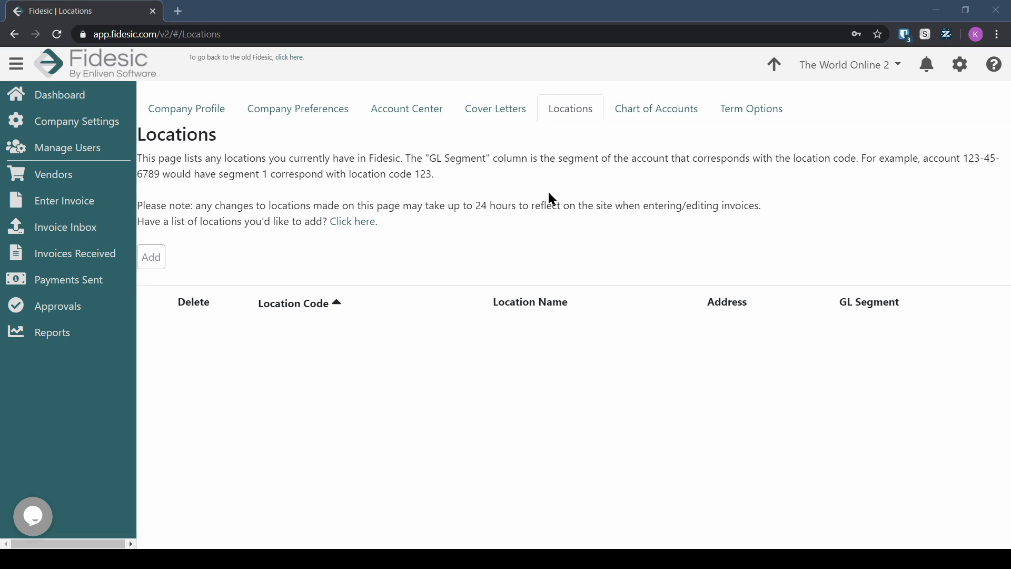
Step: Add location code 100 named Home Office with GL Segment 1 and save it
click(158, 258)
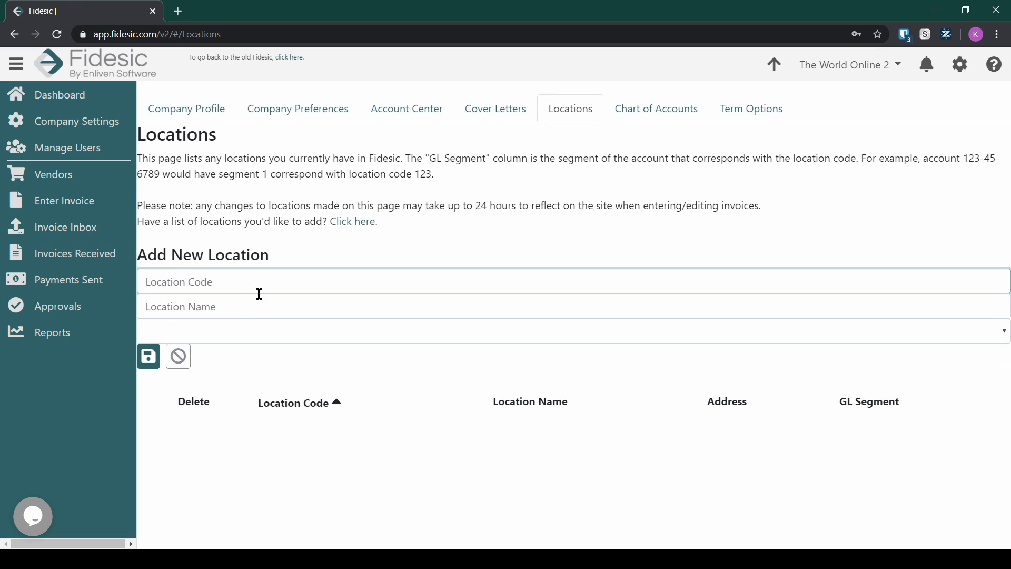
click(260, 274)
click(235, 331)
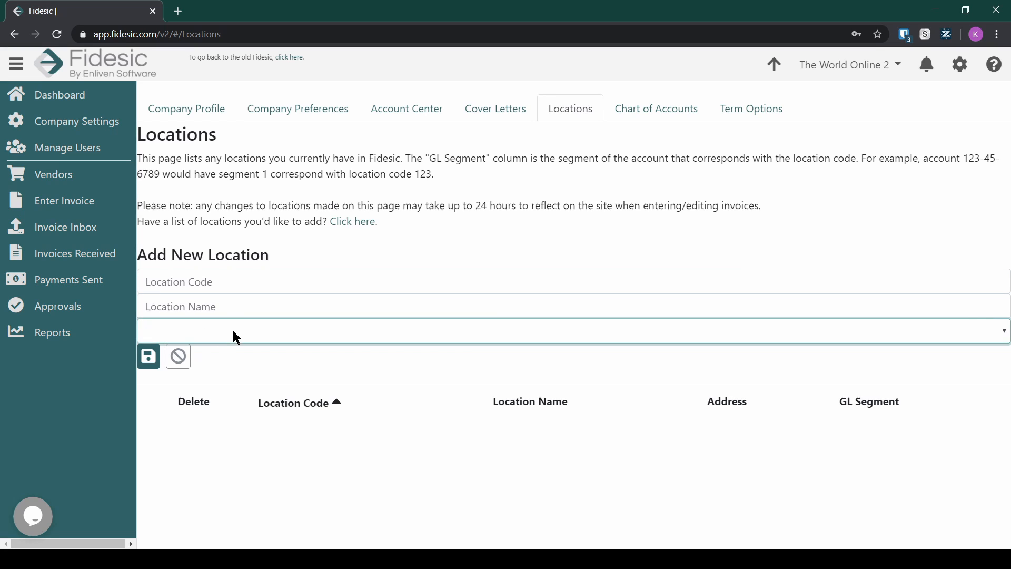
click(235, 286)
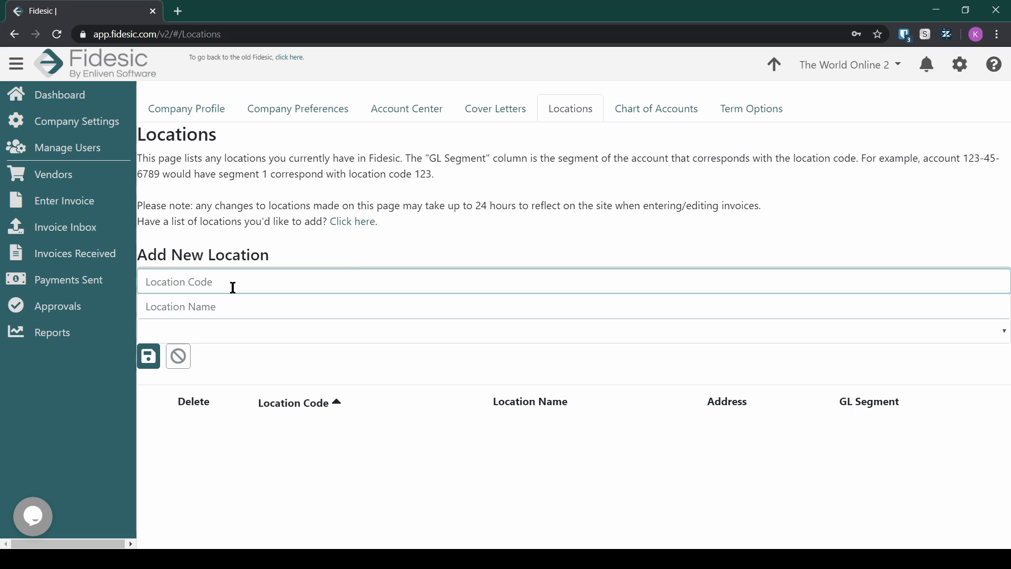
text(0)
key(BackSpace)
text(100)
key(Tab)
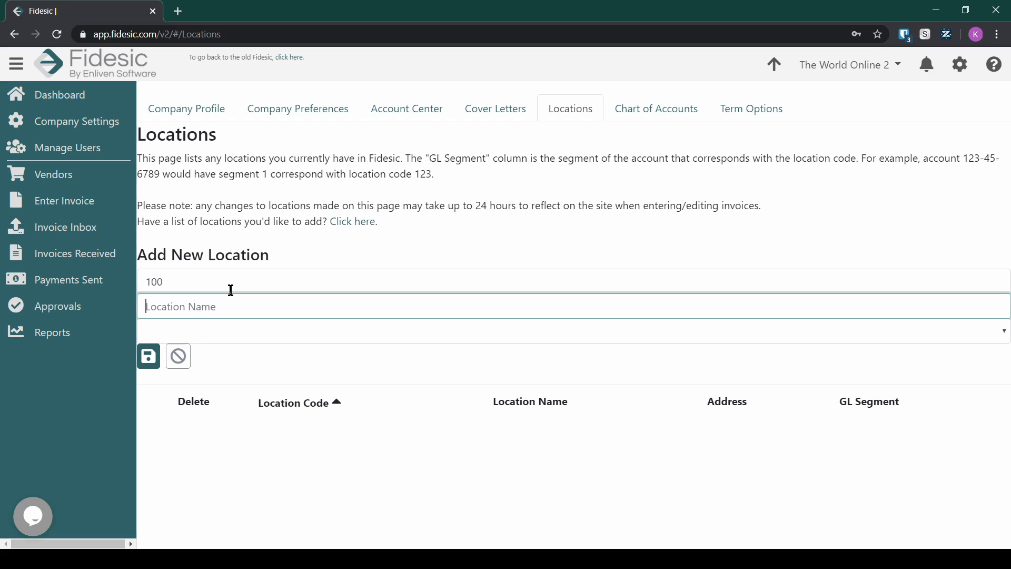
text(q)
key(BackSpace)
text(Home Office)
key(Tab)
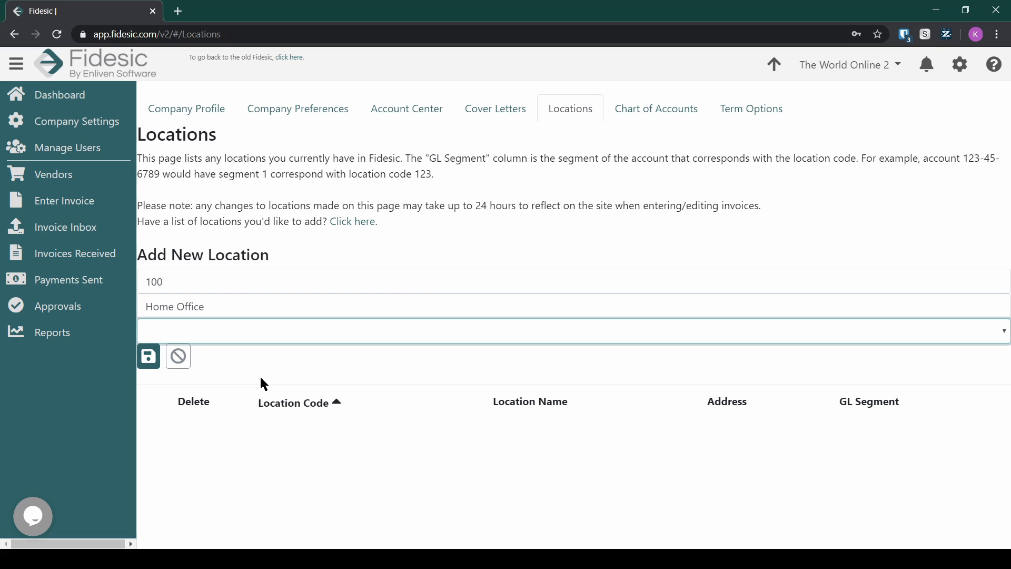
key(1)
click(149, 357)
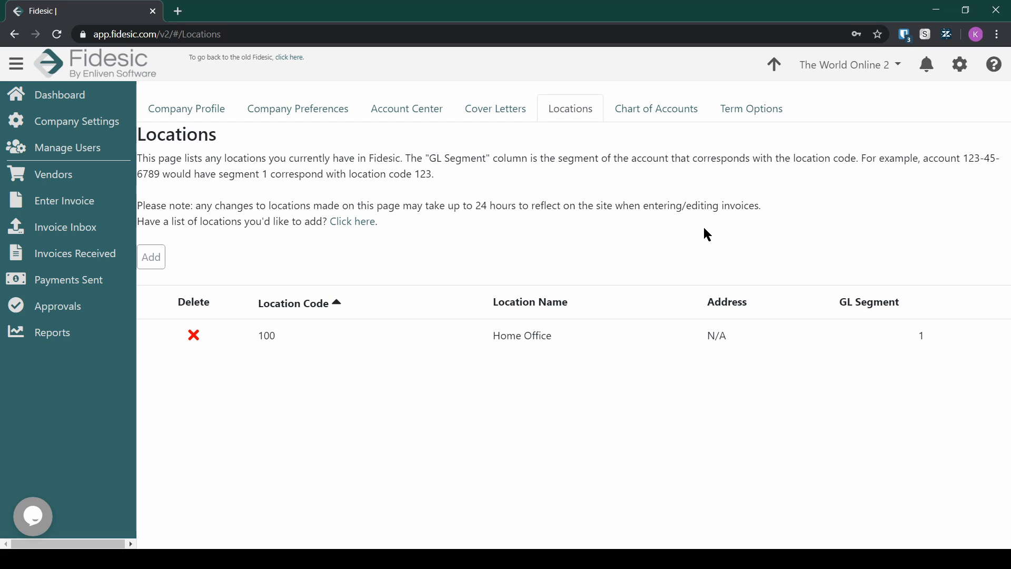
Step: Review the Import Locations page's required and optional fields, then return to Locations
click(352, 225)
drag(200, 180, 348, 201)
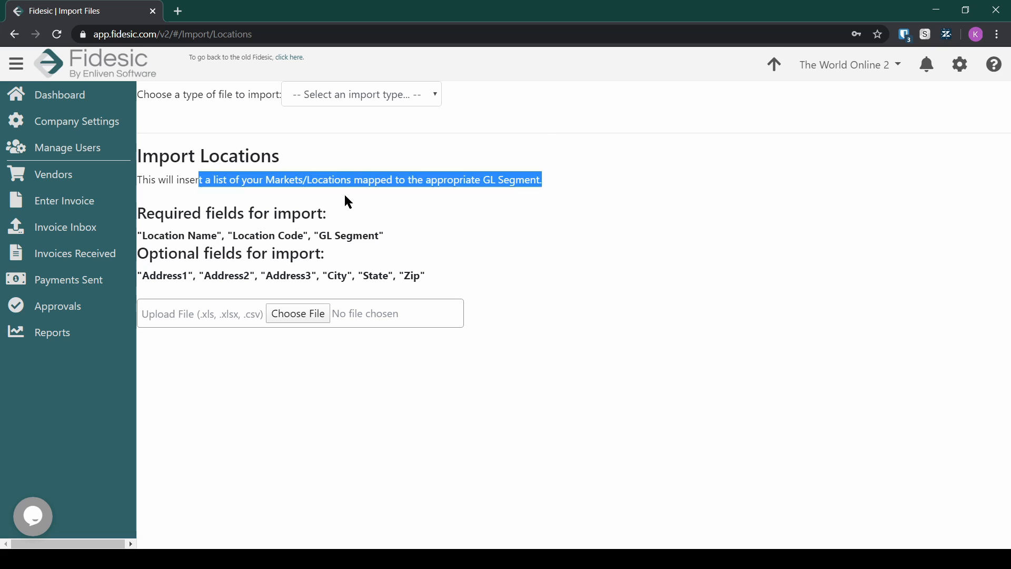
drag(280, 165, 457, 194)
click(457, 194)
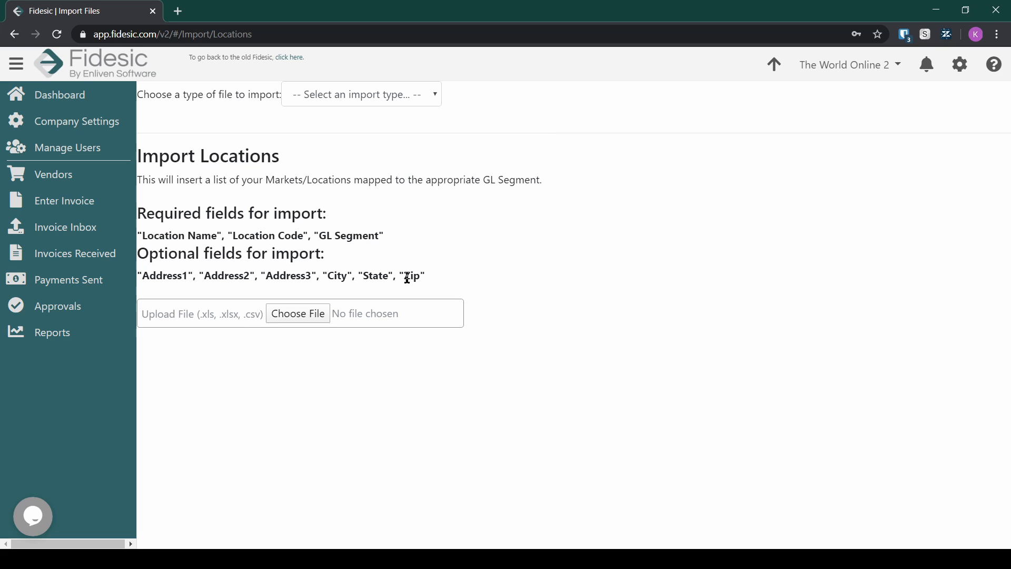
drag(143, 276, 170, 277)
click(169, 277)
drag(154, 236, 364, 235)
drag(167, 276, 368, 282)
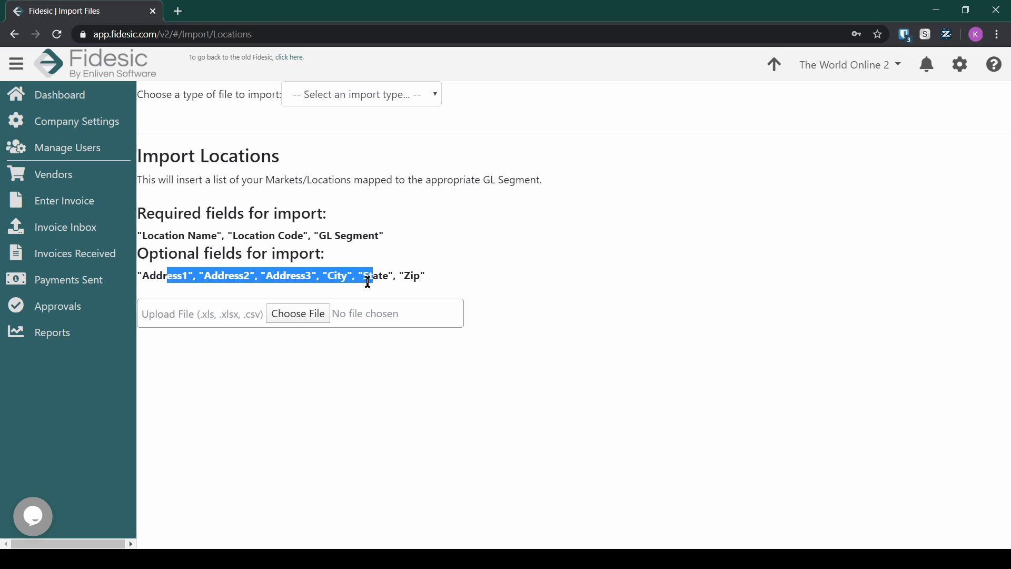
click(368, 254)
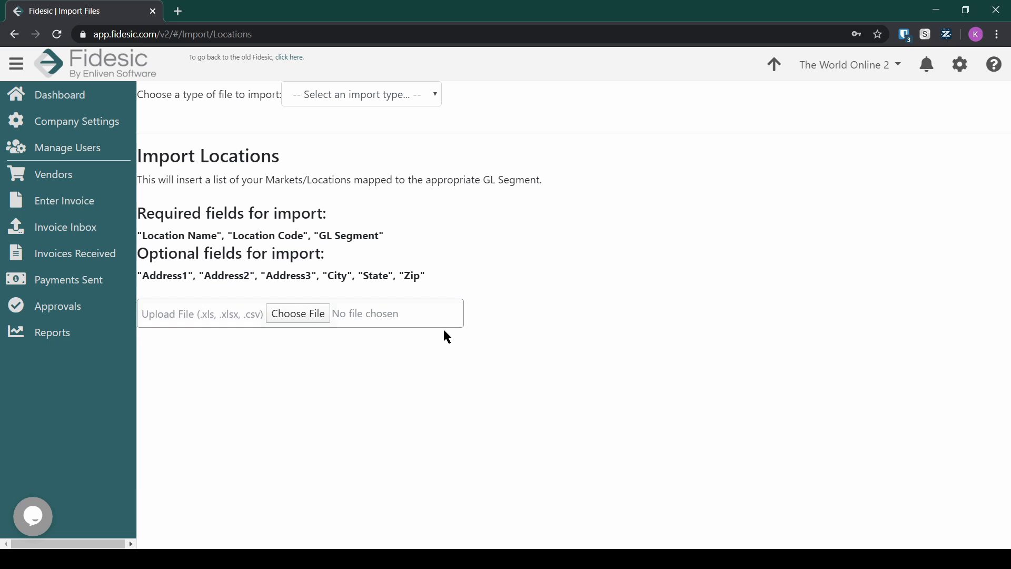
click(14, 36)
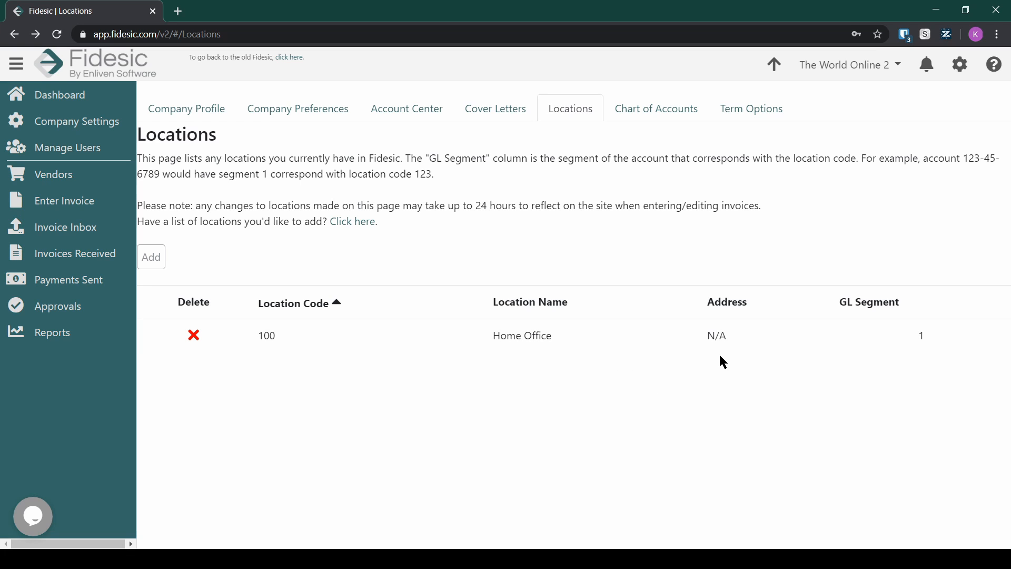
Step: Assign the Home Office - 100 location to the account owner under Manage Users
click(961, 65)
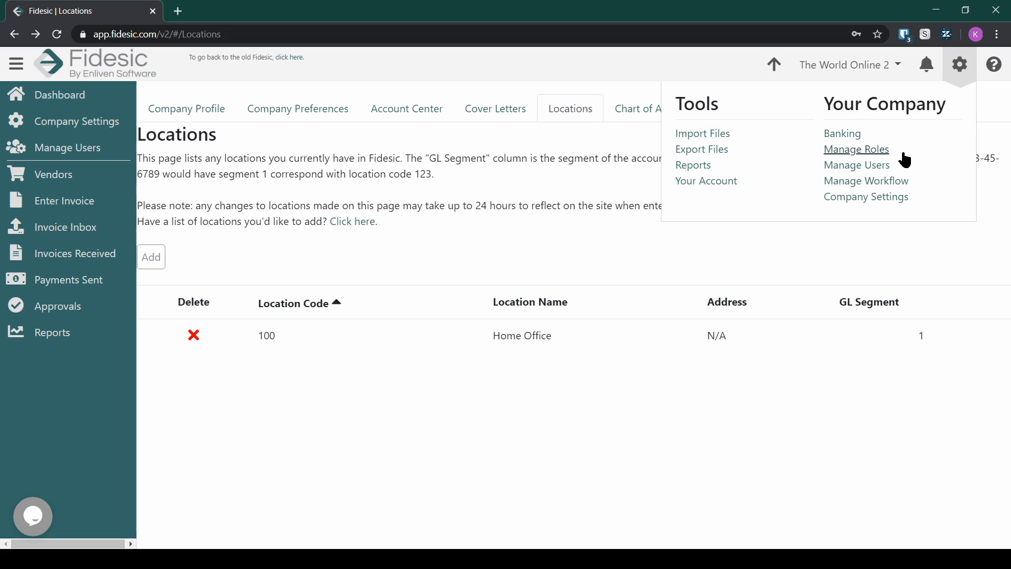
click(899, 169)
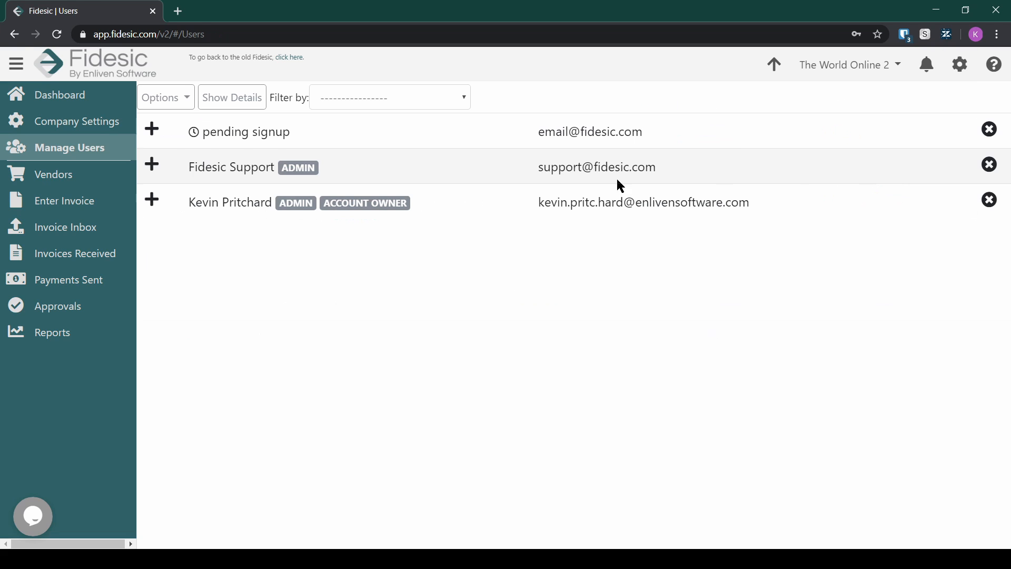
click(153, 199)
click(544, 275)
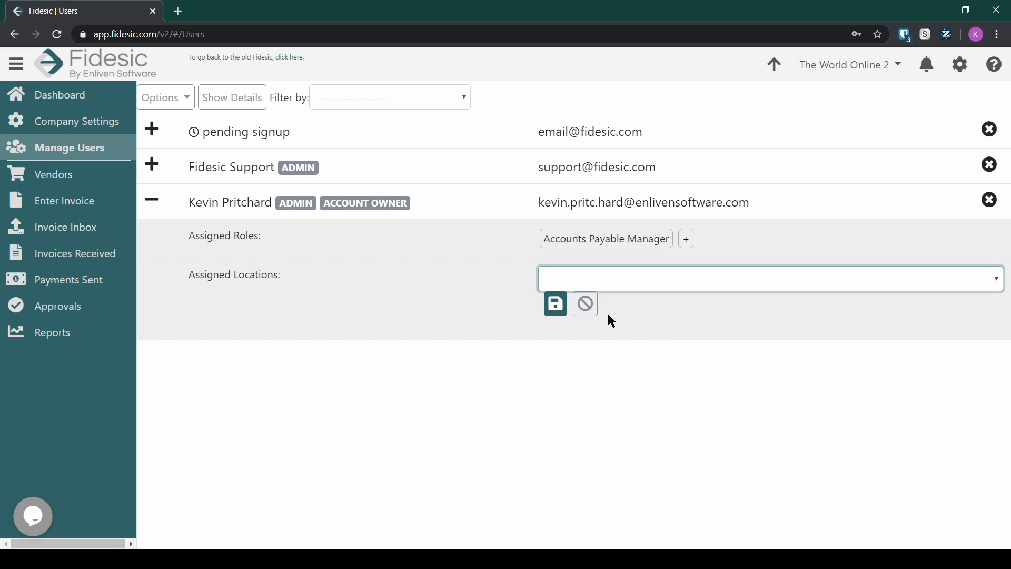
key(Down)
click(555, 304)
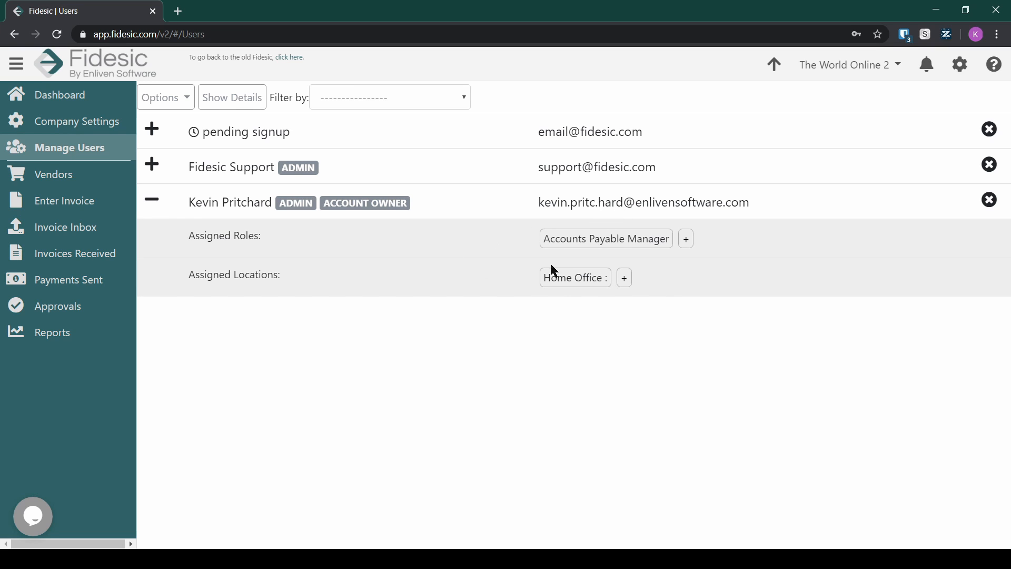
Step: Remove Home Office from the account owner's assigned locations, confirming the deletion
click(576, 285)
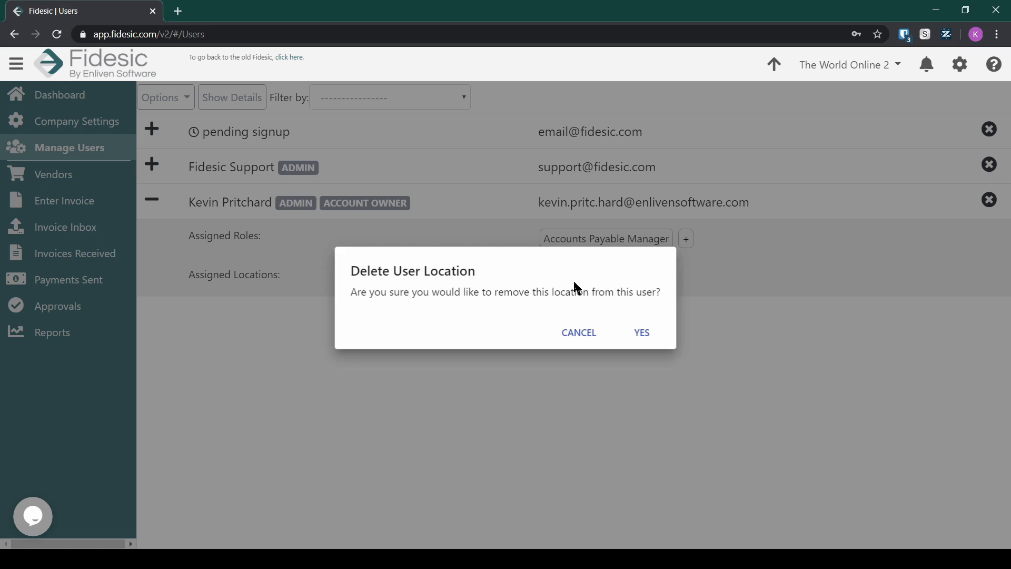
click(644, 333)
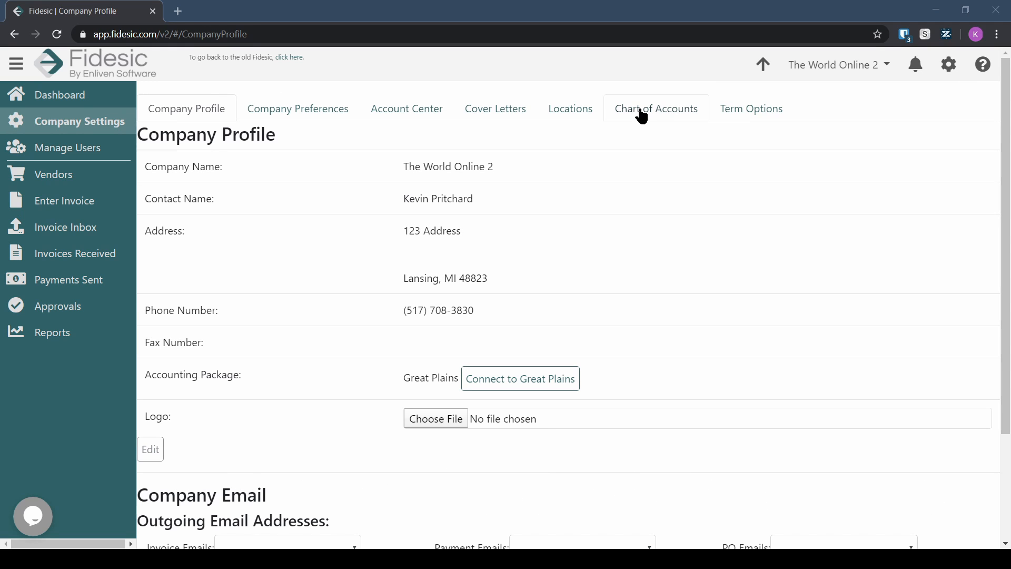
Step: Open Chart of Accounts and try the new-account and segment forms, cancelling both
click(642, 115)
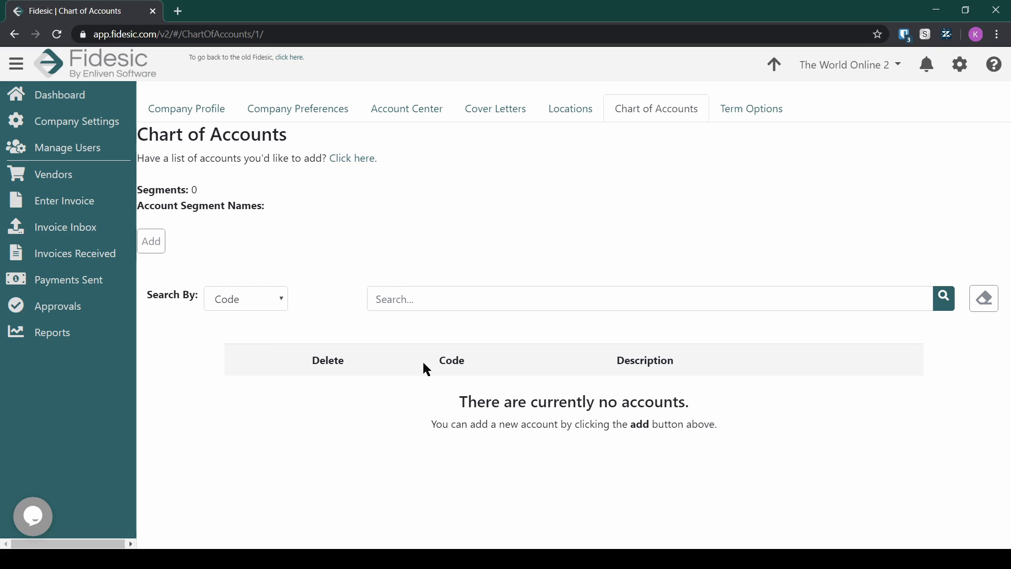
click(150, 245)
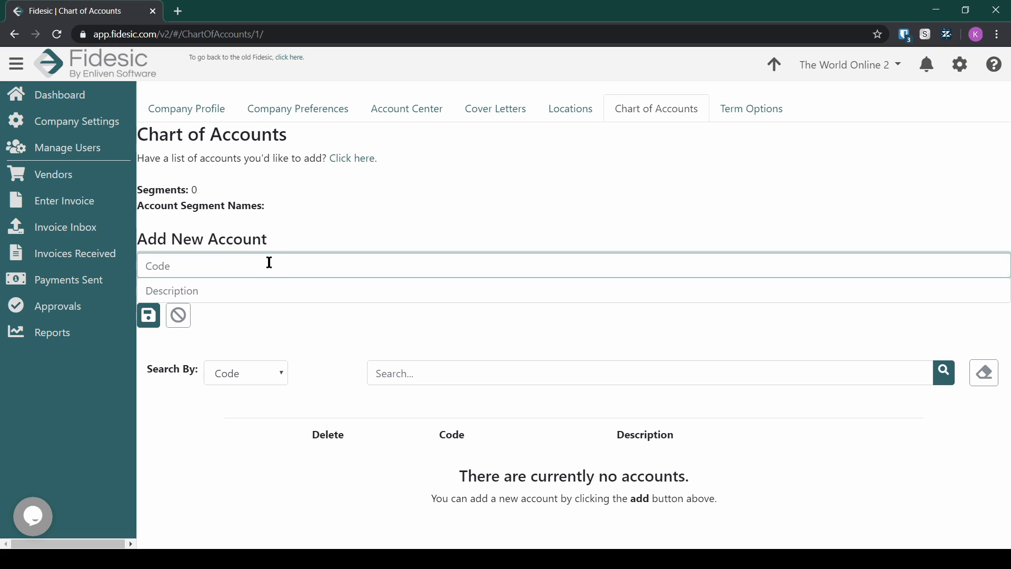
click(178, 315)
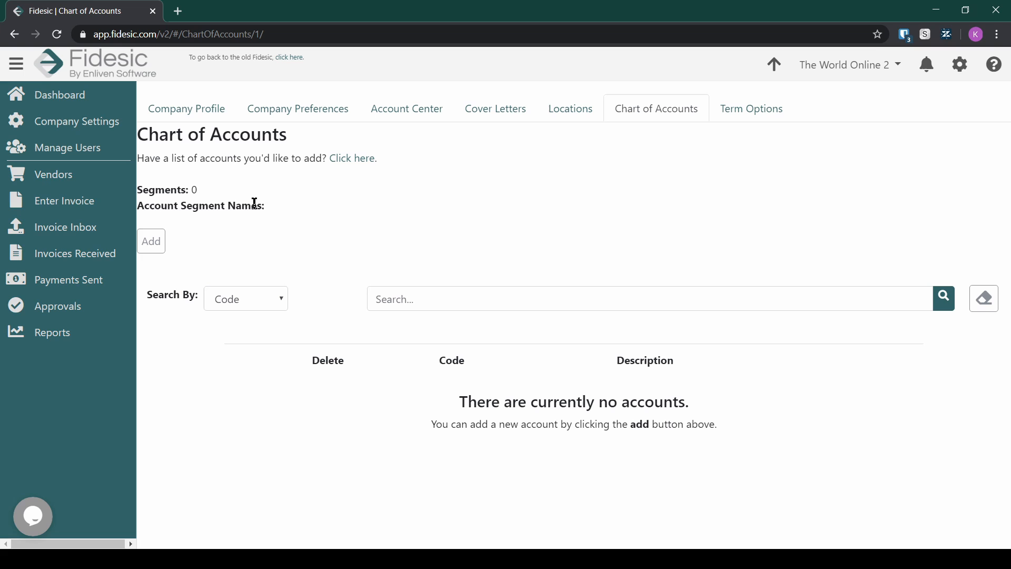
click(212, 202)
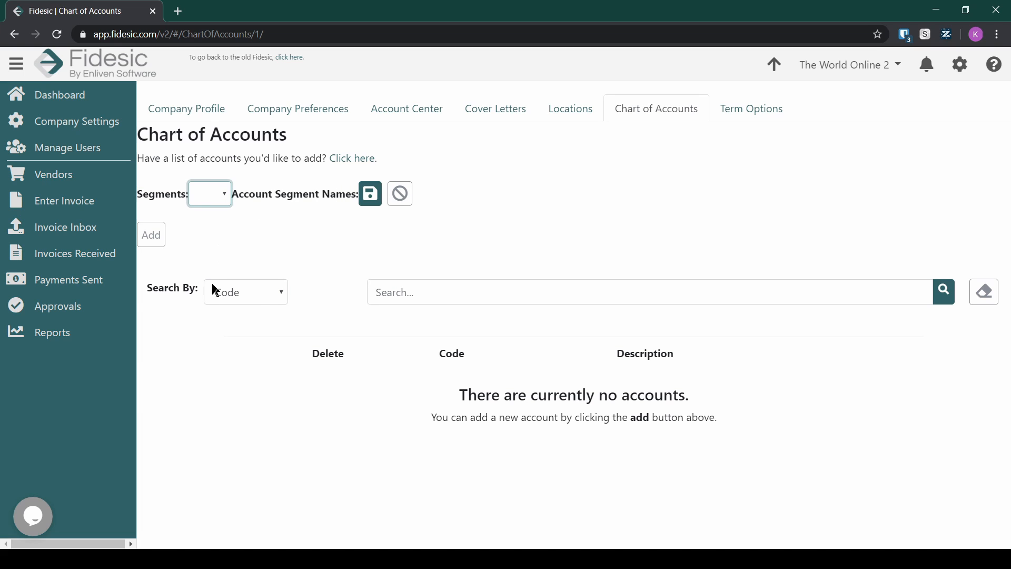
click(399, 199)
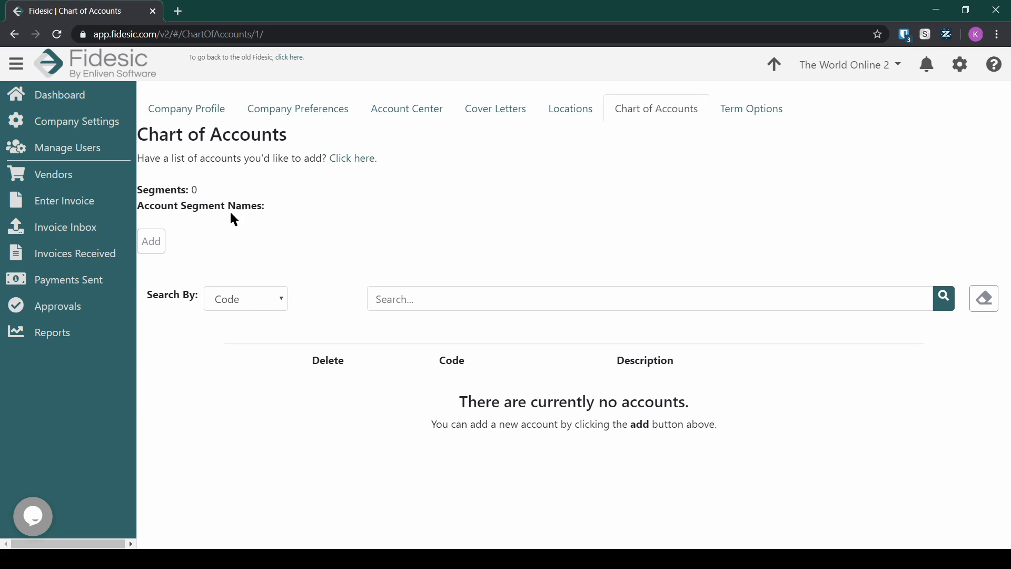
Step: Set the account segments to 5, name them starting with Location and Department, and save
click(195, 191)
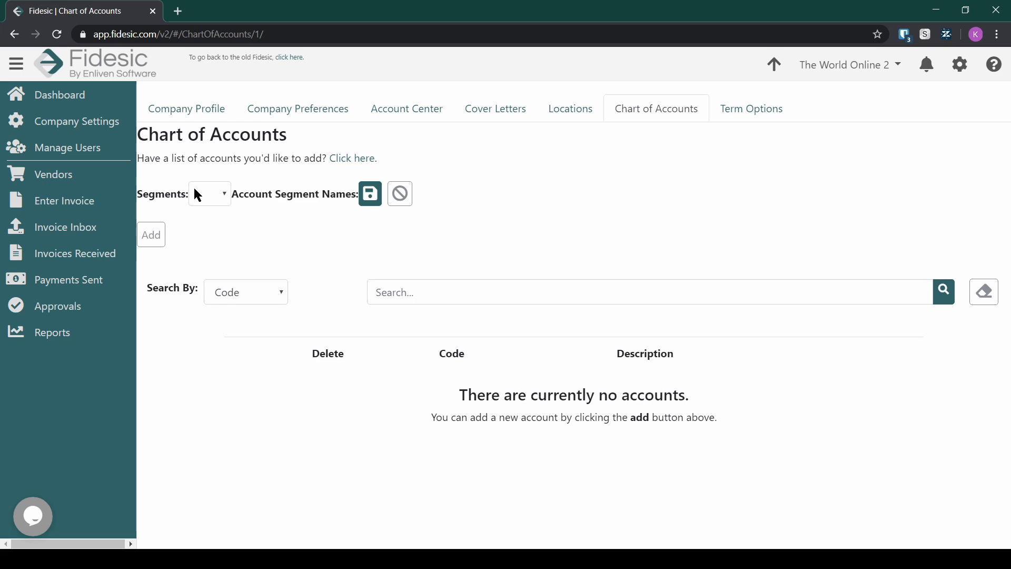
click(224, 194)
key(5)
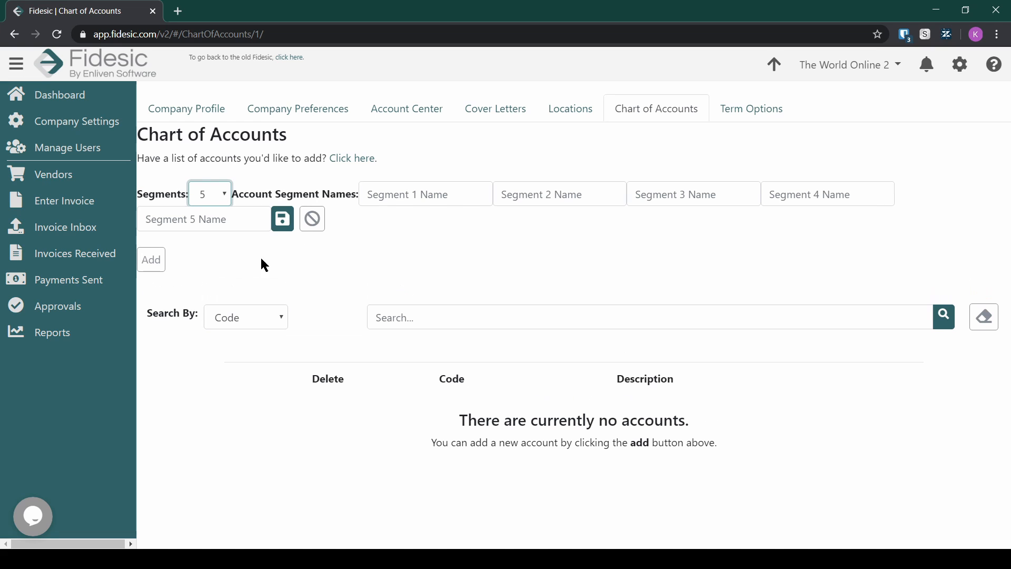
click(422, 190)
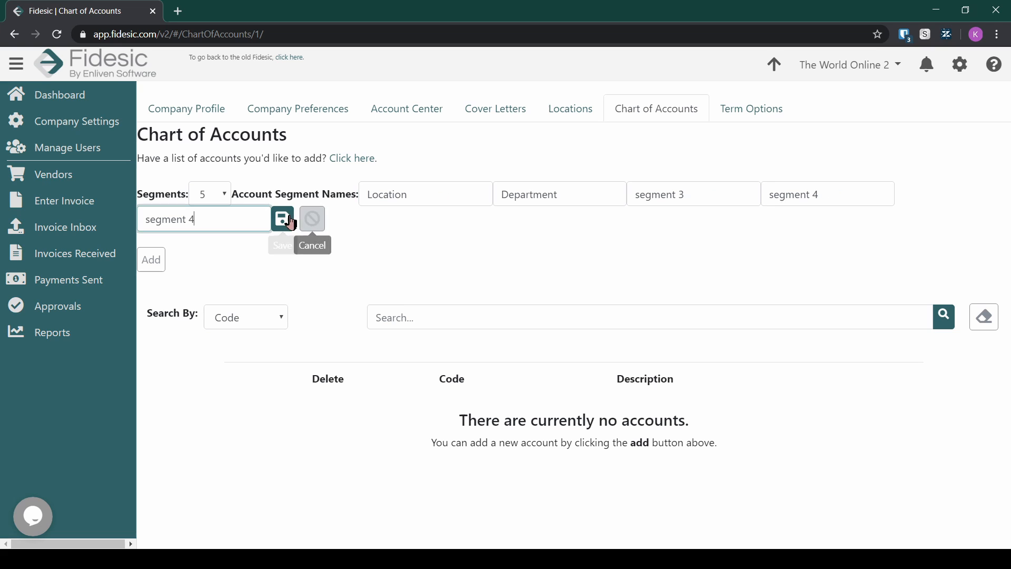
click(282, 218)
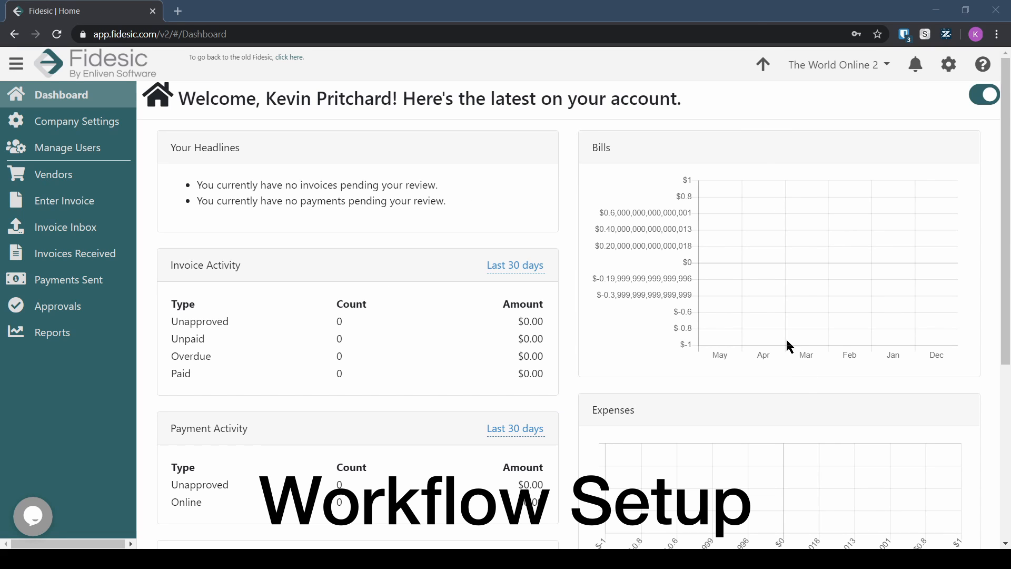
Step: Open Manage Workflow from the gear menu to reach the Invoice Workflow page
click(773, 86)
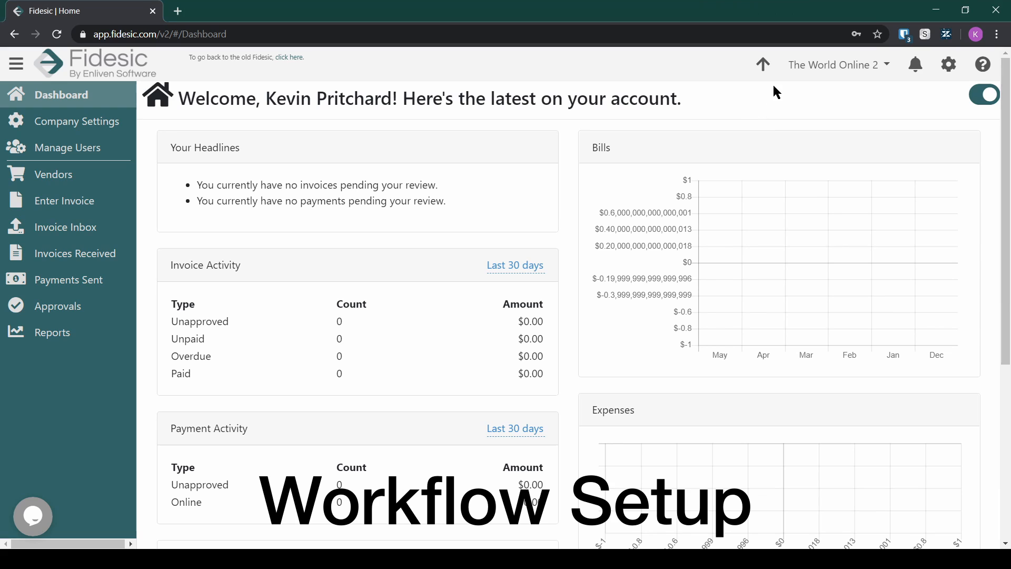
click(958, 71)
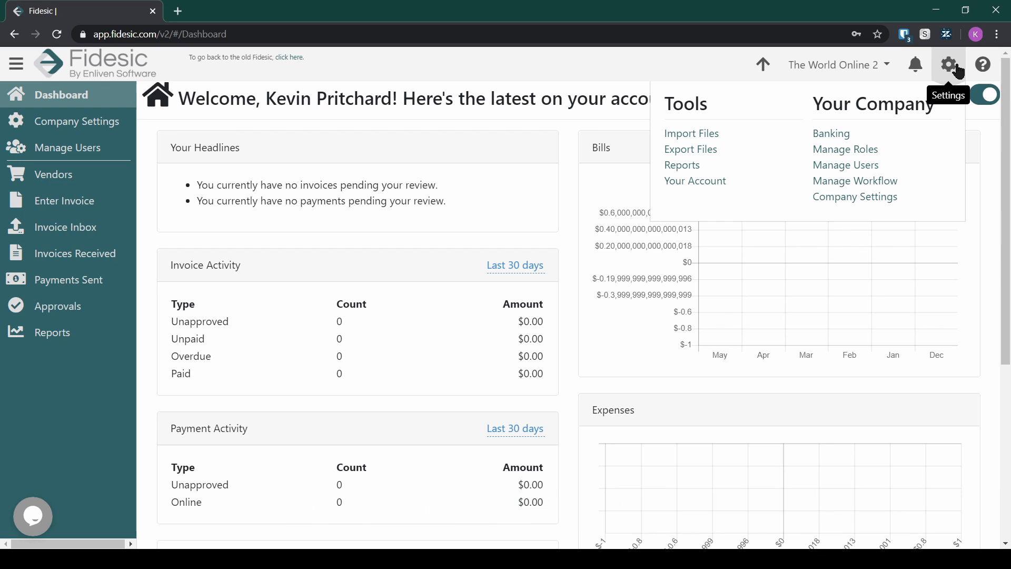
click(867, 184)
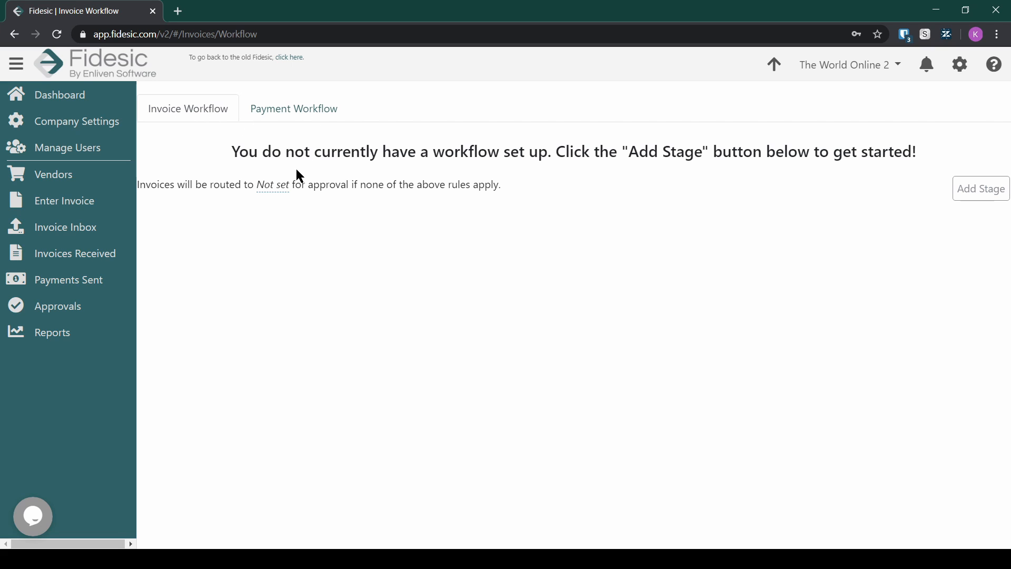
Step: Make the account owner the default invoice approver
drag(340, 152, 495, 158)
click(495, 159)
drag(142, 185, 379, 185)
click(329, 188)
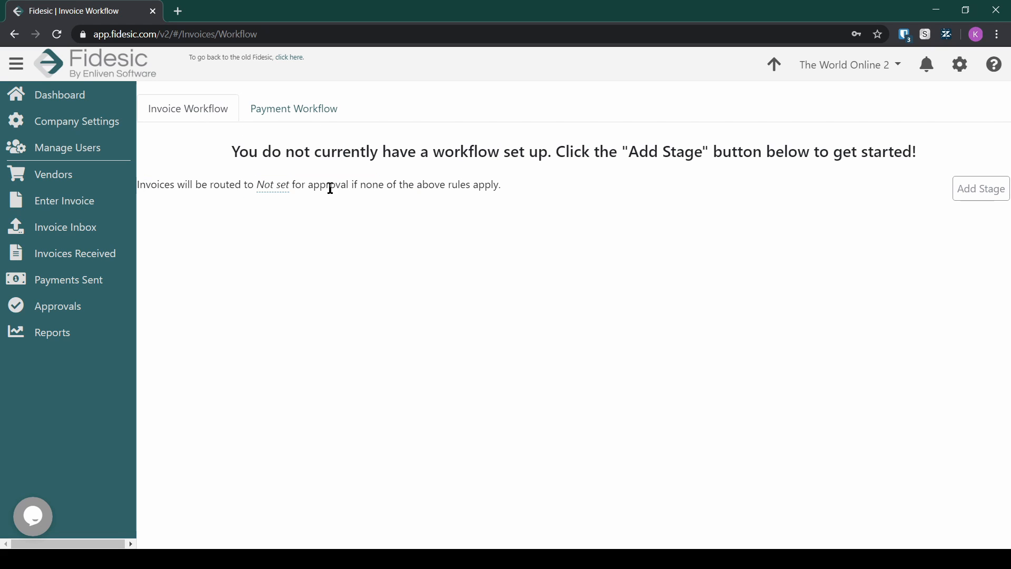
click(282, 190)
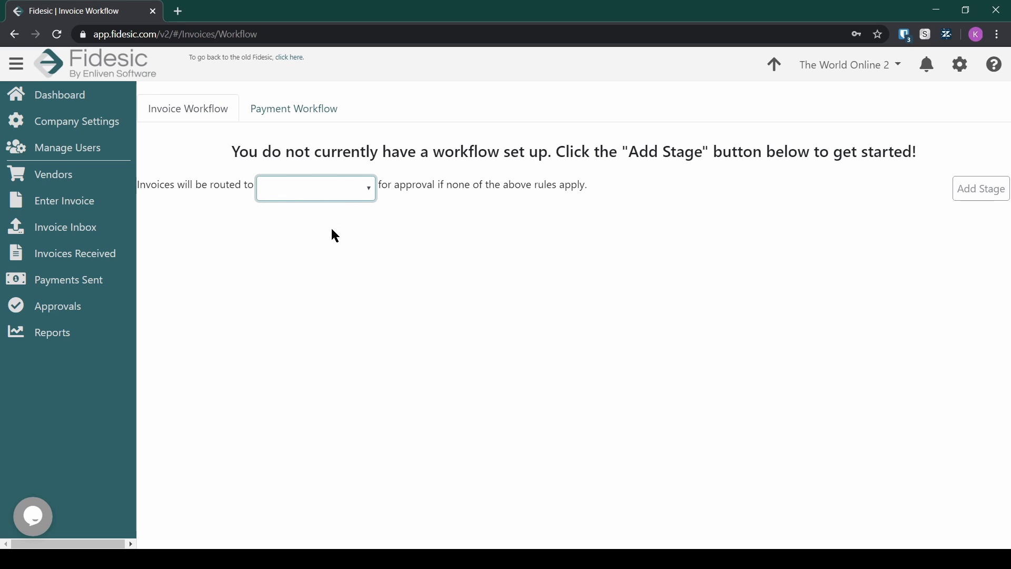
click(343, 245)
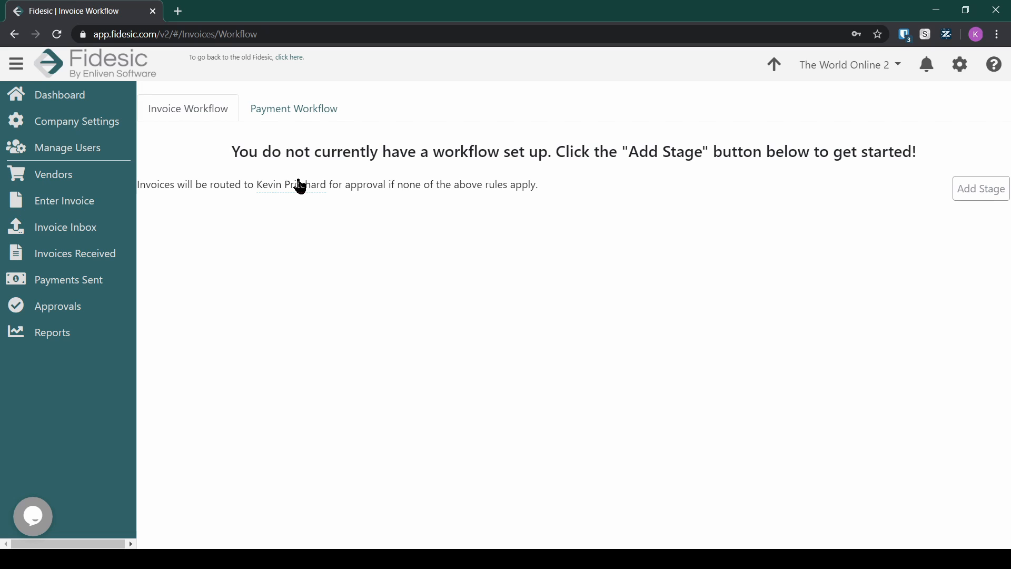
Step: Make the account owner the default payment approver too, ending on the Invoice Workflow
click(285, 109)
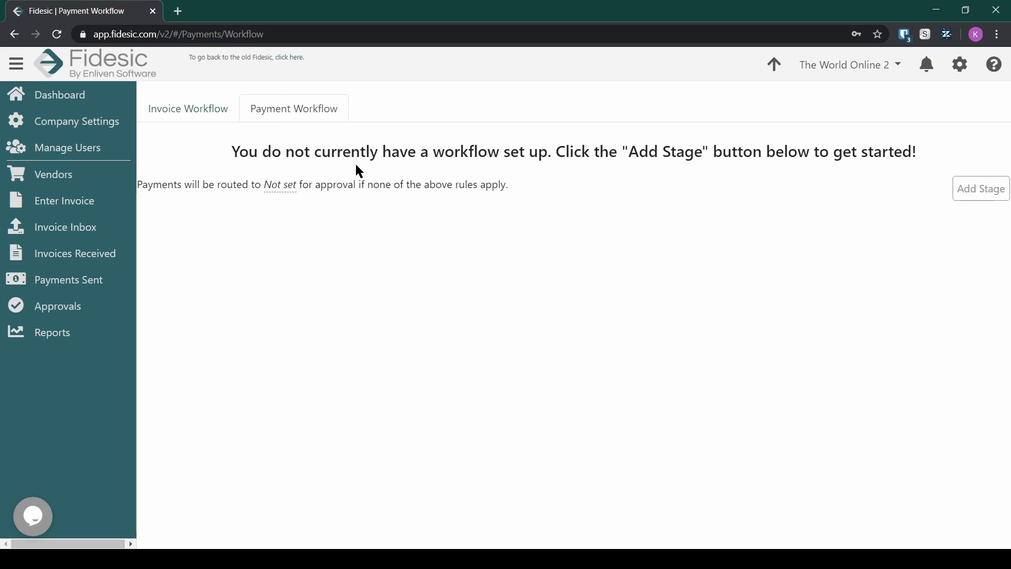
click(289, 189)
click(347, 248)
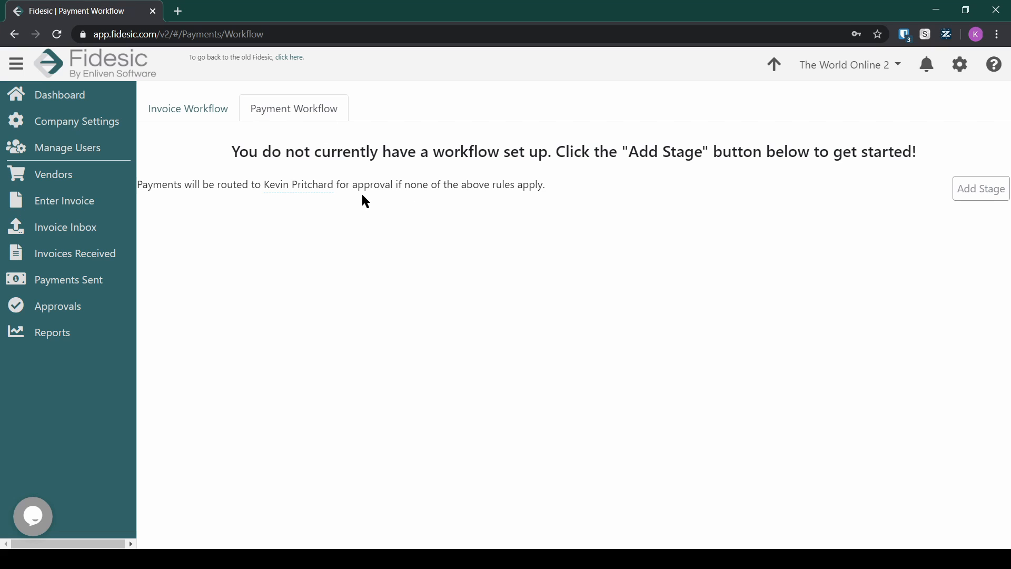
click(215, 111)
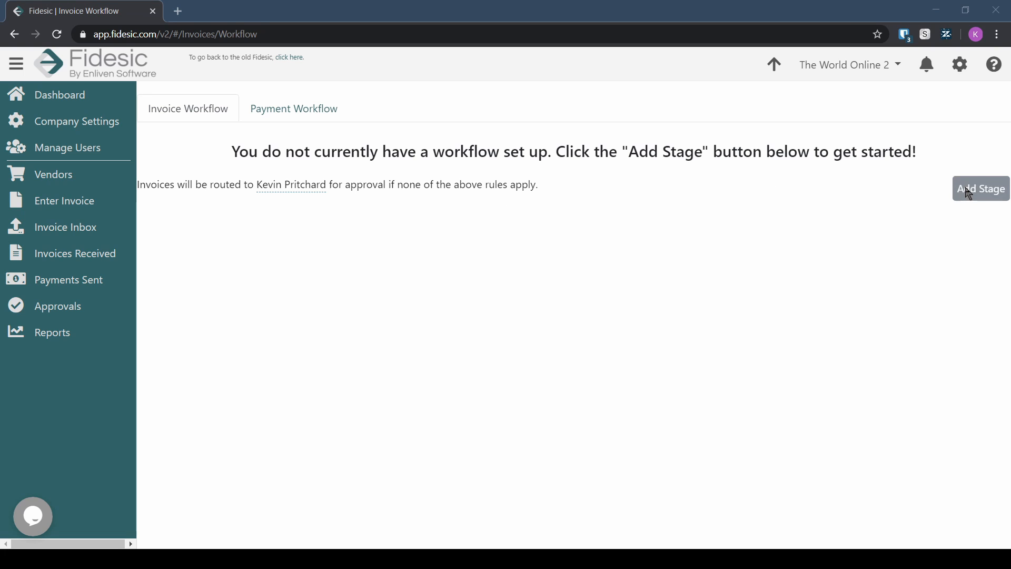
Step: Add Stage 1 as a GLSeg01: Location stage after Stage 0 : Start and save it
click(982, 196)
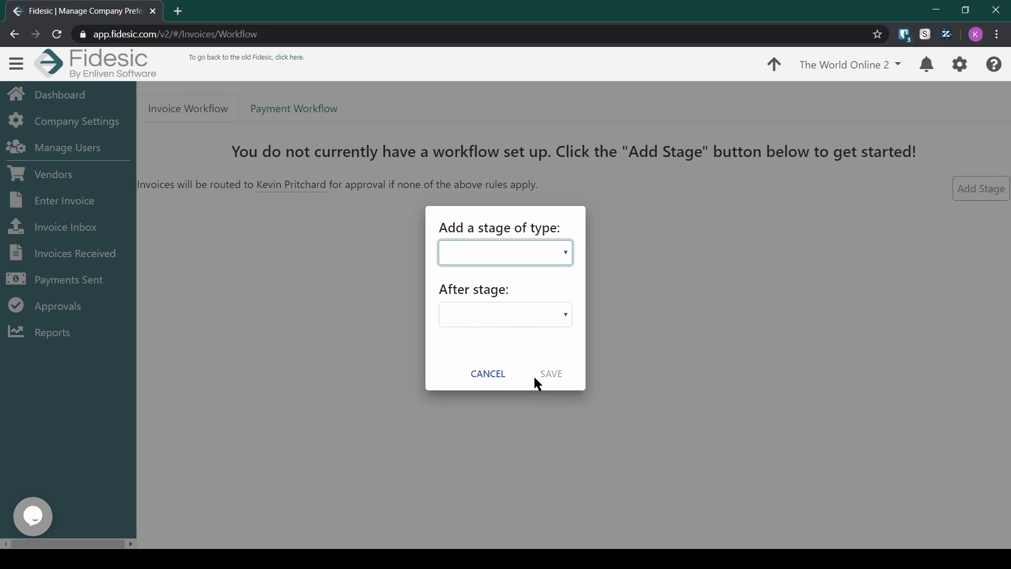
key(Down)
key(Tab)
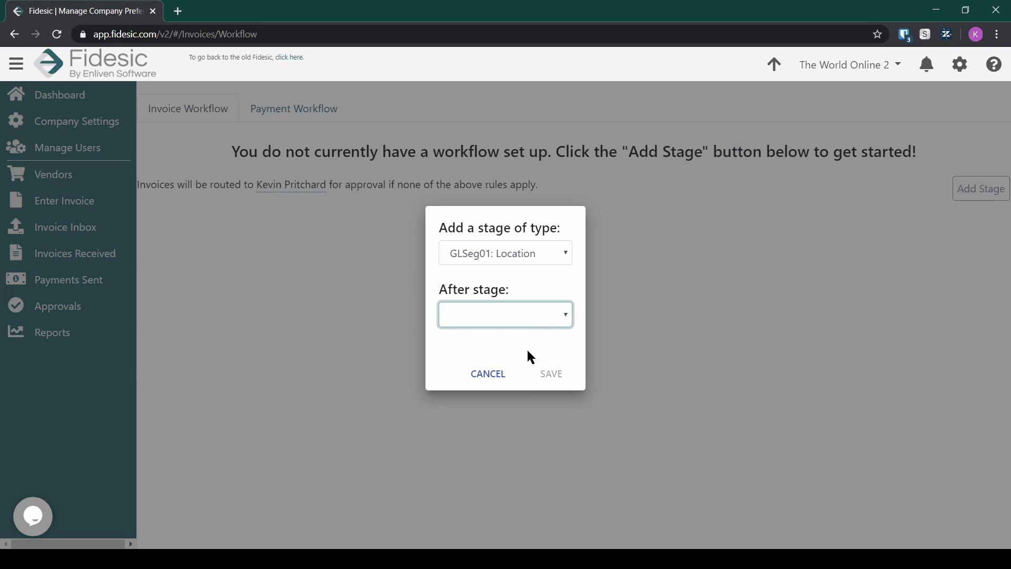
key(Down)
click(474, 289)
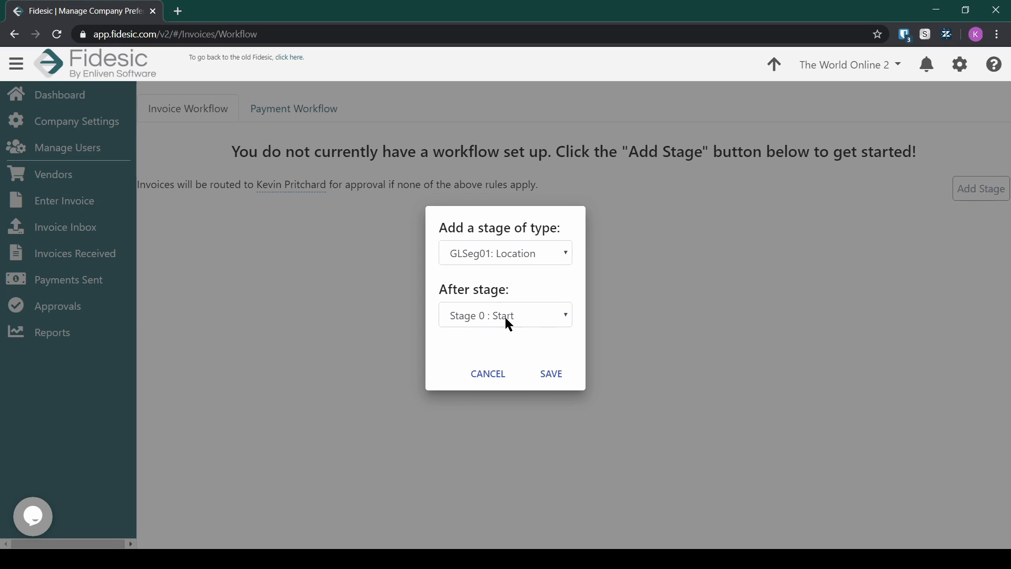
click(546, 375)
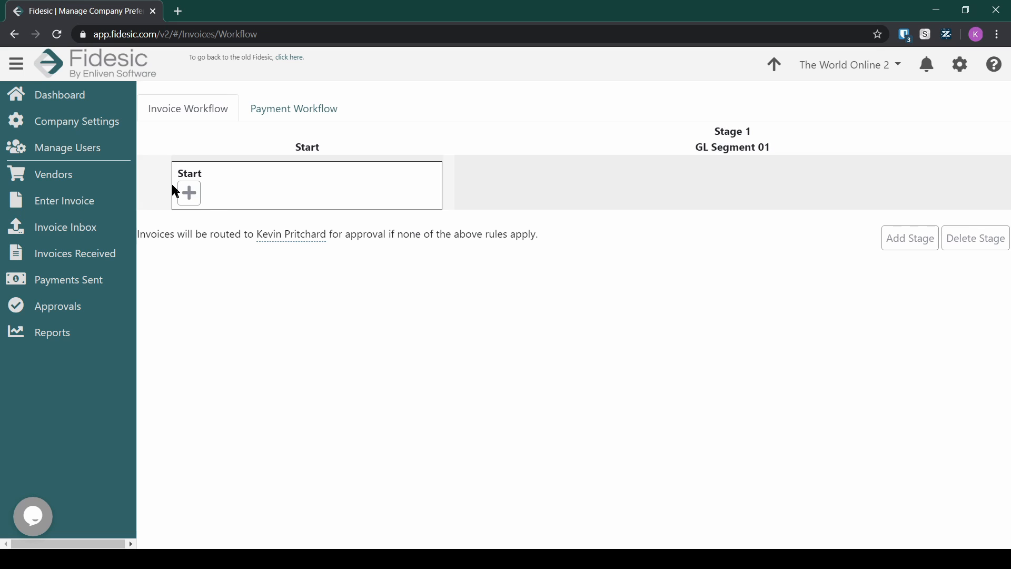
Step: Start a Stage 1 rule with the condition GL Segment 01 Equals 100
click(199, 201)
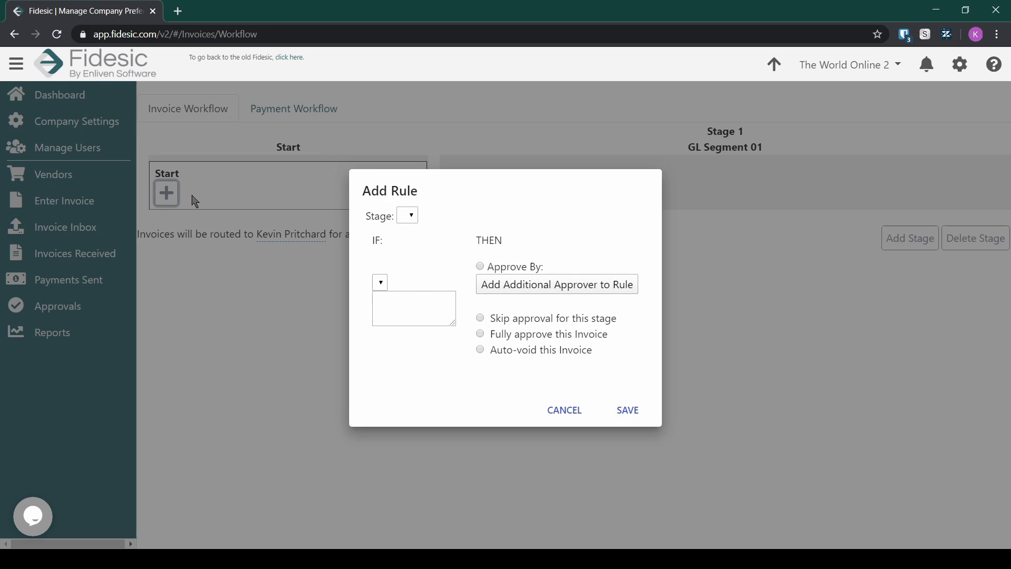
click(559, 406)
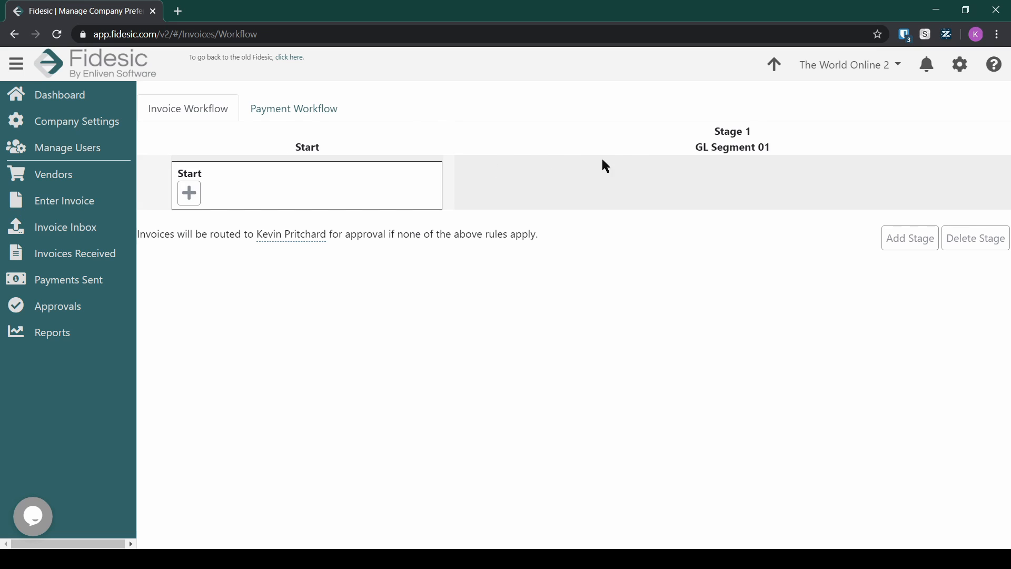
click(190, 194)
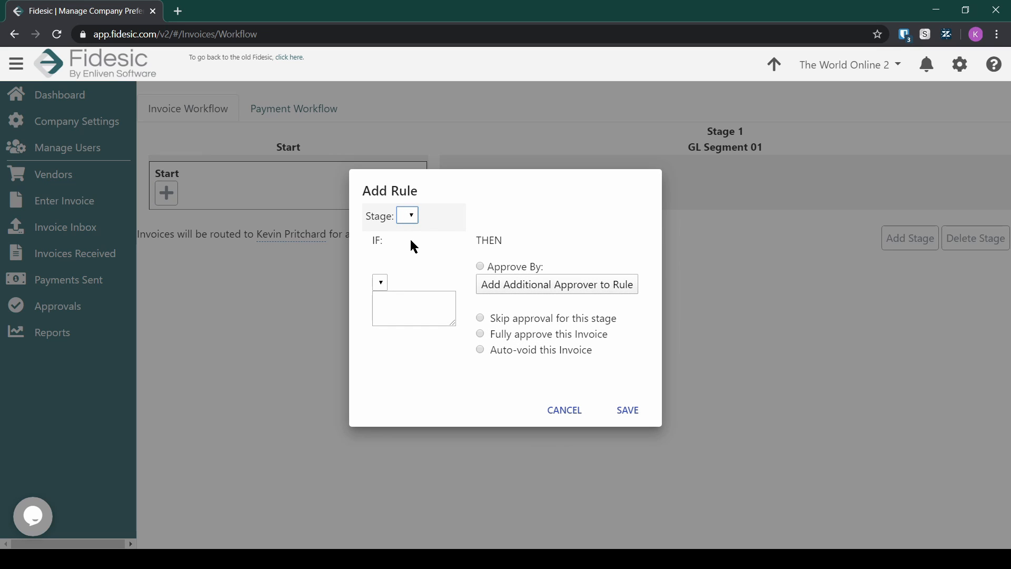
click(408, 216)
click(405, 227)
click(432, 301)
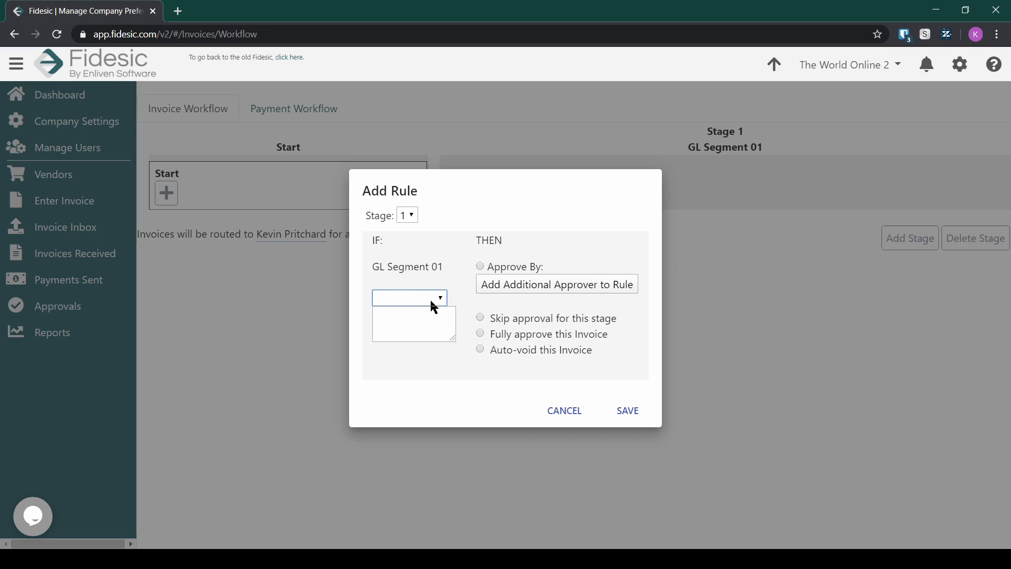
click(431, 324)
text(1)
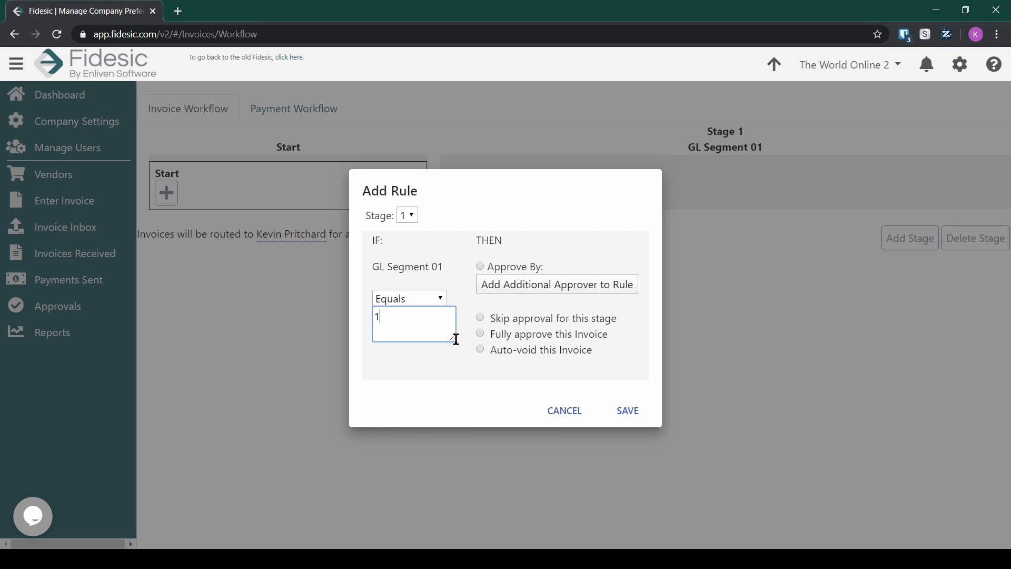
text(00)
Step: Route the rule to the Accounts Payable Manager role and its approver, then save
click(480, 267)
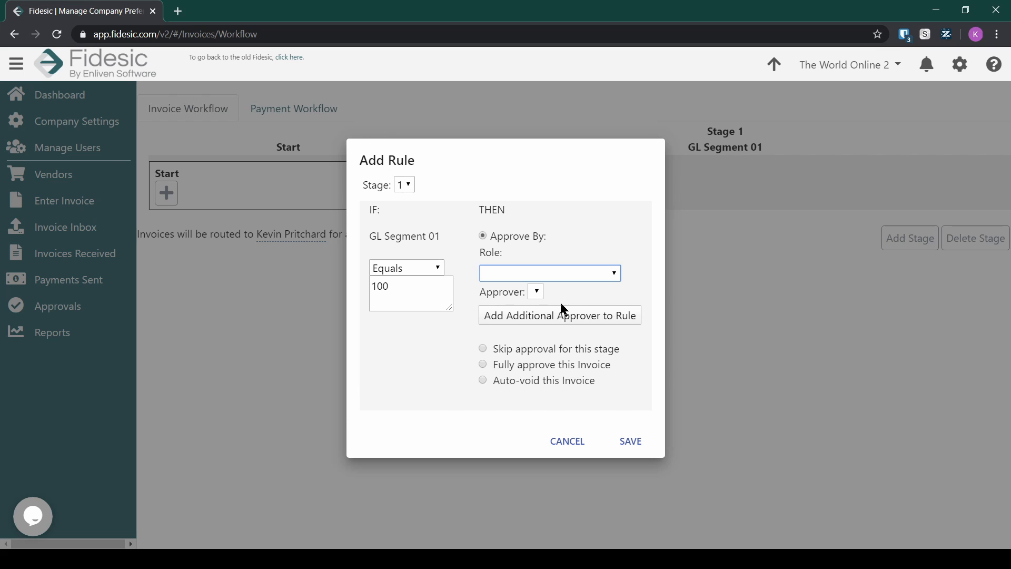
click(560, 302)
click(570, 295)
click(569, 318)
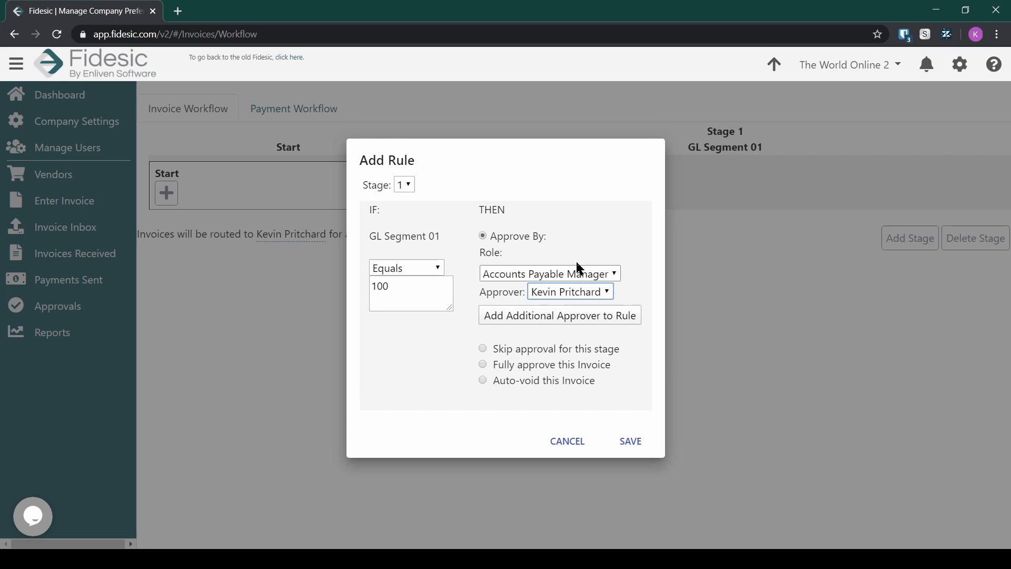
click(632, 445)
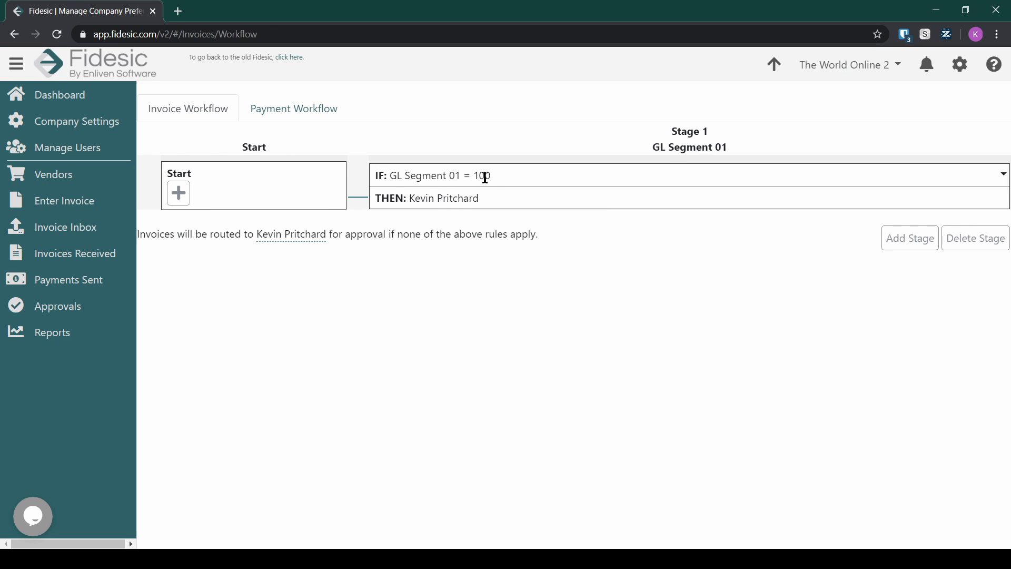
Step: Highlight the rule's value 100 and its approver for emphasis
double_click(485, 177)
click(489, 177)
drag(413, 198, 480, 198)
click(472, 199)
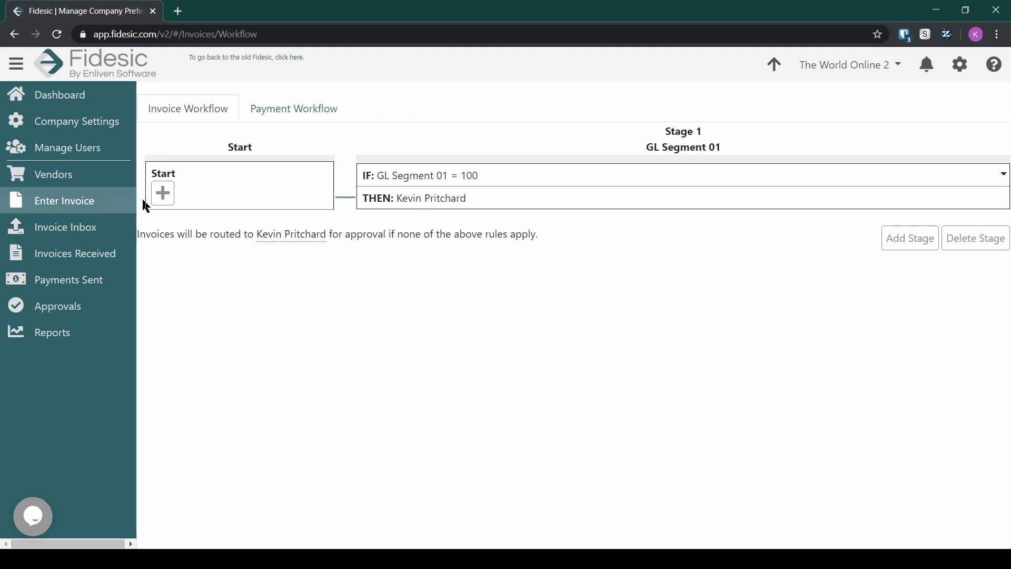
Step: Start a second Stage 1 rule with the condition GL Segment 01 Equals 200
click(163, 193)
click(420, 218)
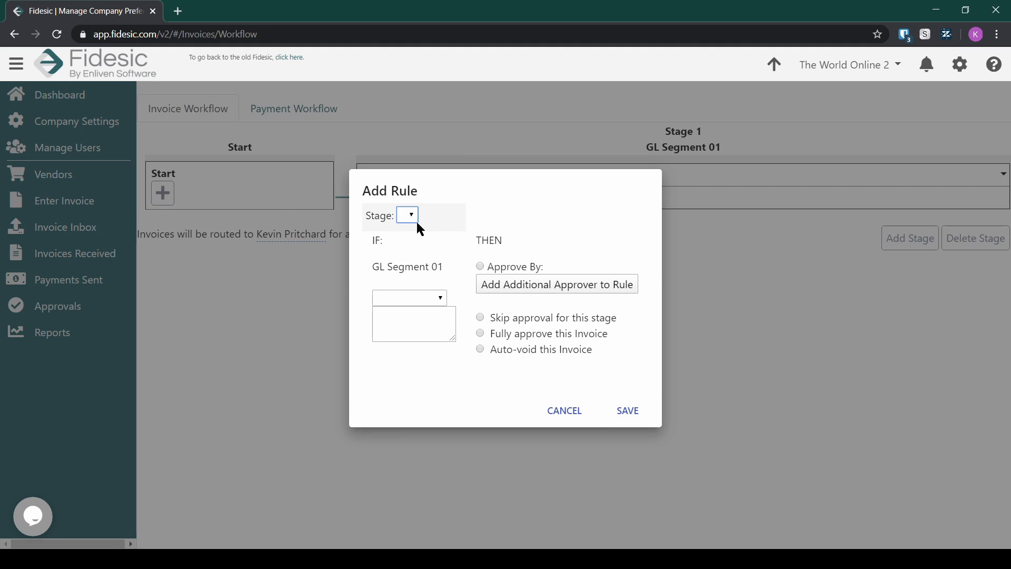
click(410, 243)
click(414, 297)
click(423, 330)
click(424, 321)
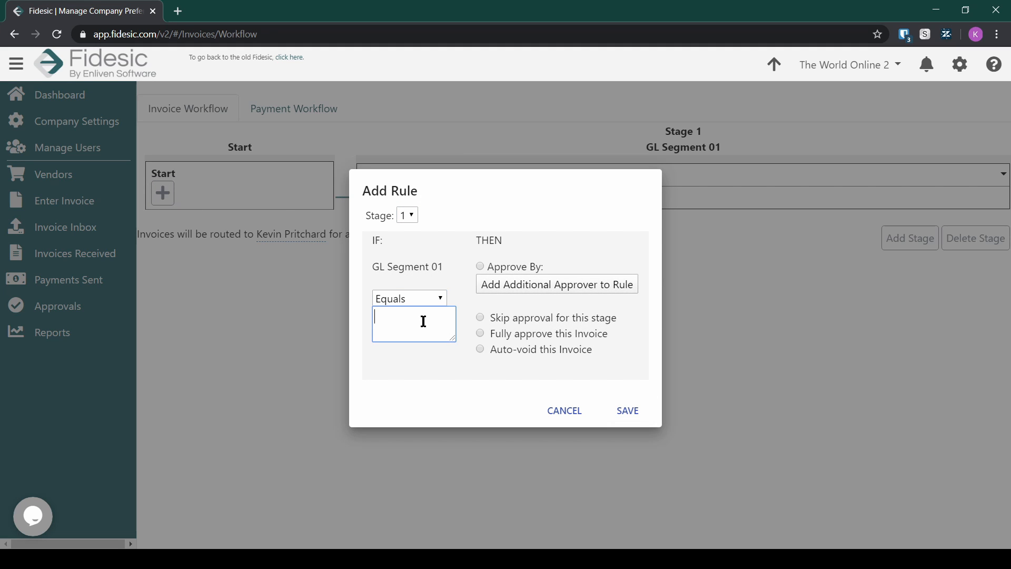
text(200)
Step: Route it to the Invoice Approver role with an e-mail approver and save
click(482, 266)
click(568, 274)
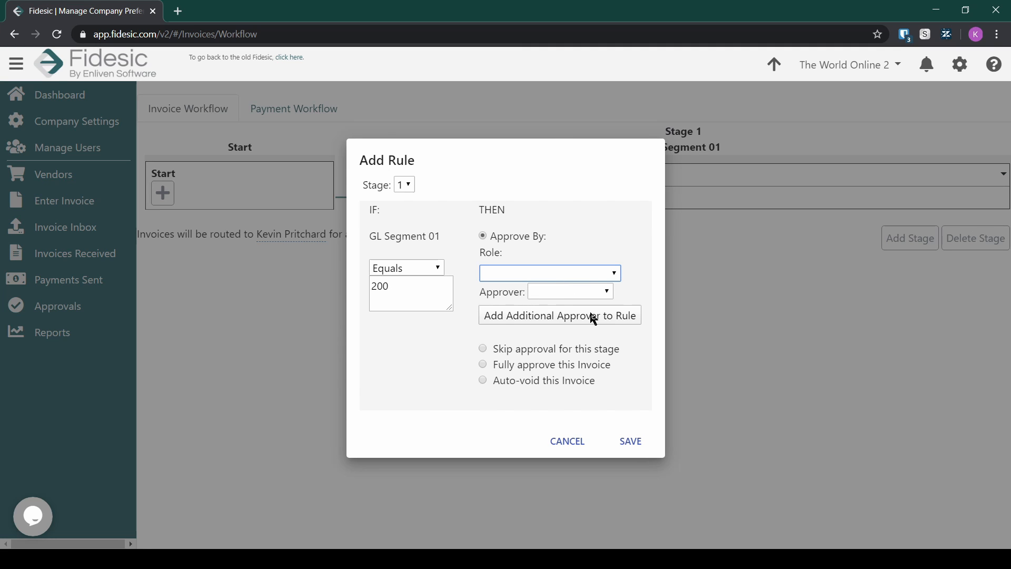
click(595, 327)
click(594, 290)
click(596, 328)
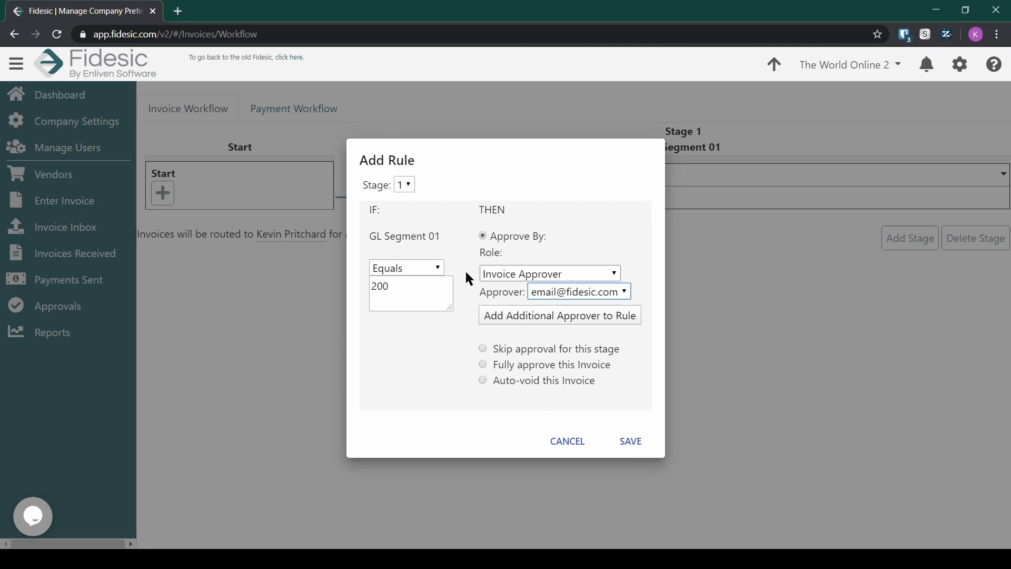
click(630, 441)
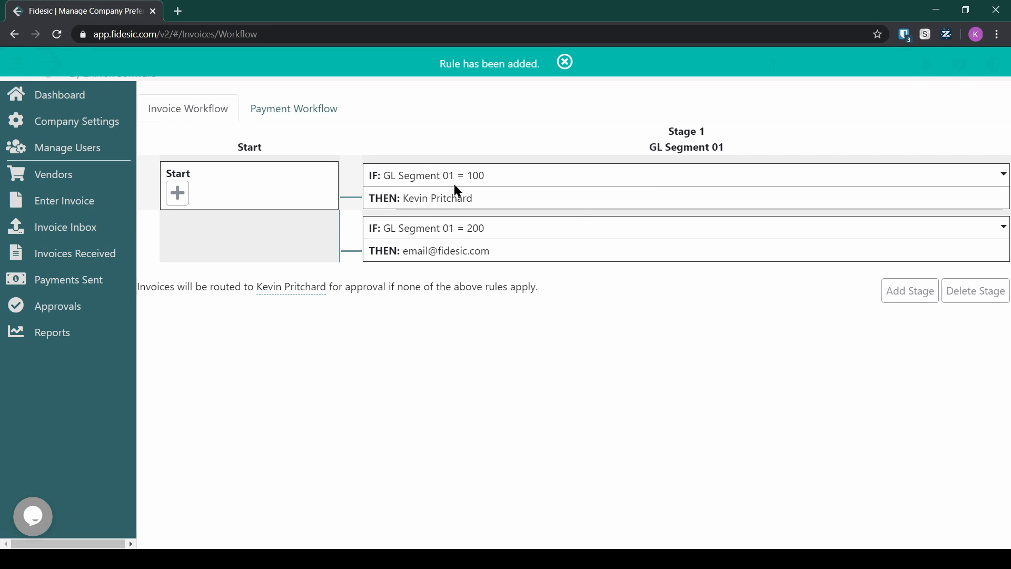
Step: Highlight the first rule's condition value and the second rule's approver address
drag(449, 176, 494, 184)
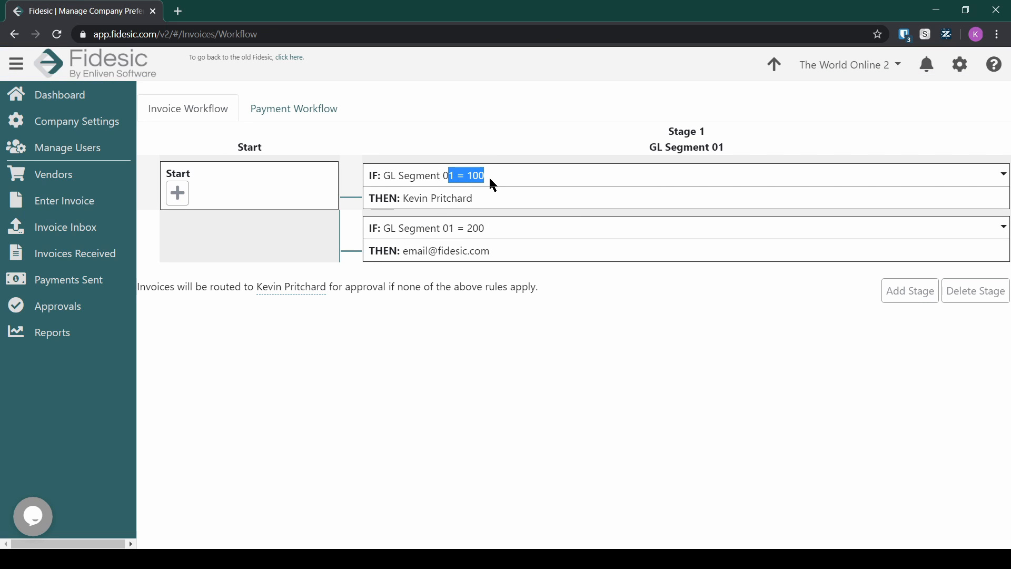
click(463, 199)
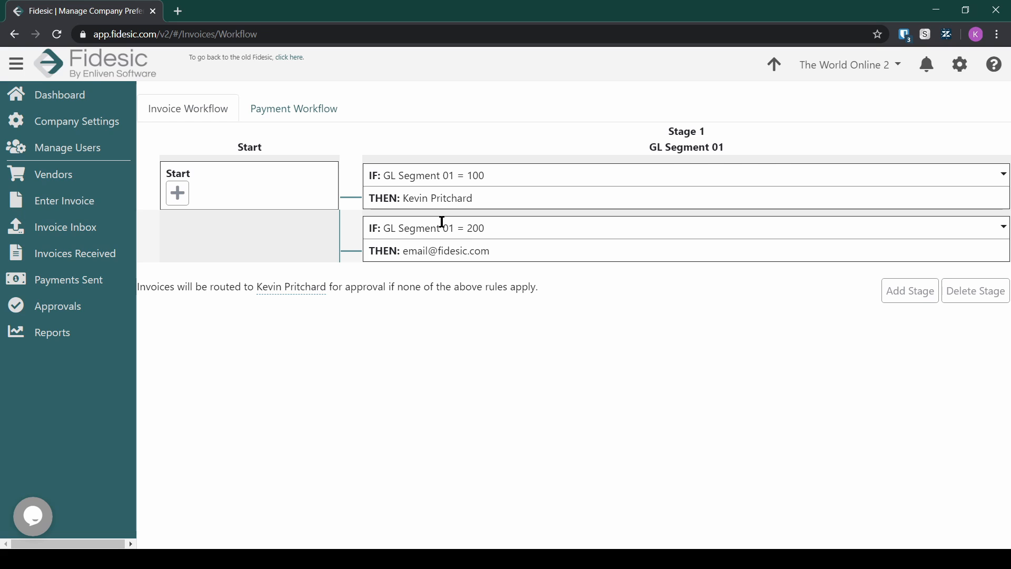
drag(440, 258, 491, 248)
click(481, 251)
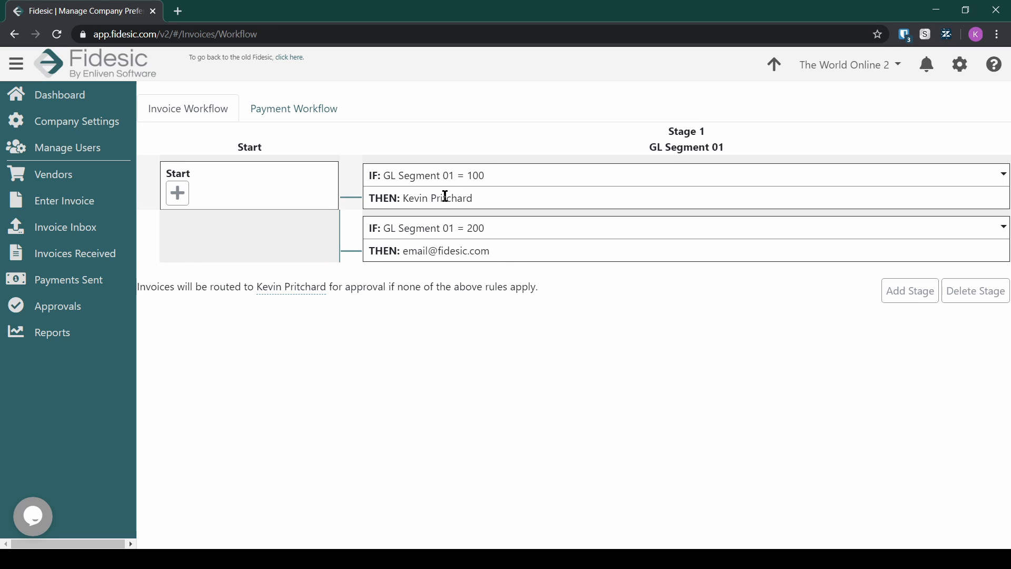
Step: Add a Stage 1 rule routing Unhandled GL Segment 01 values to Fidesic Support as role and approver
click(178, 194)
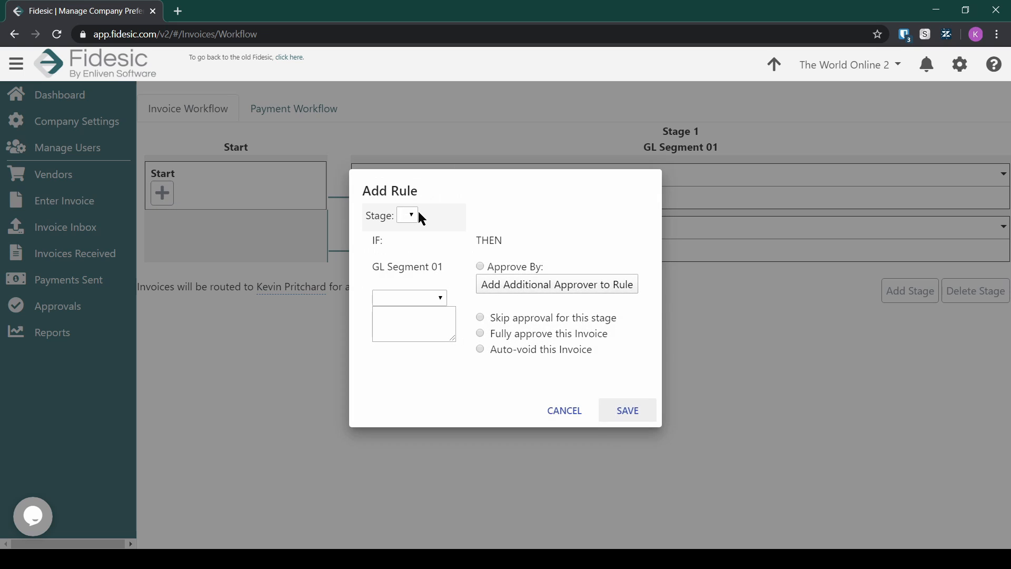
click(415, 298)
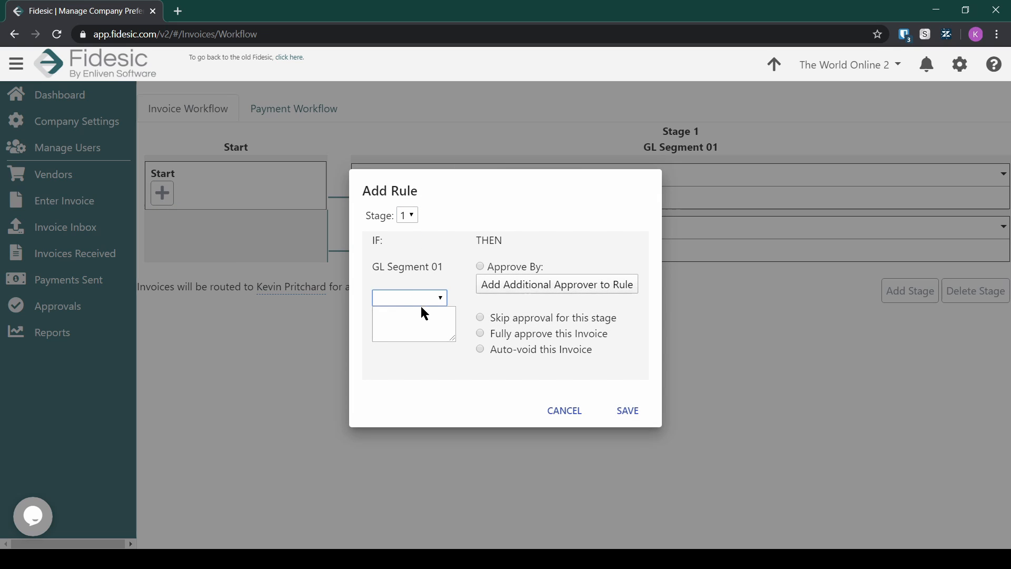
click(418, 339)
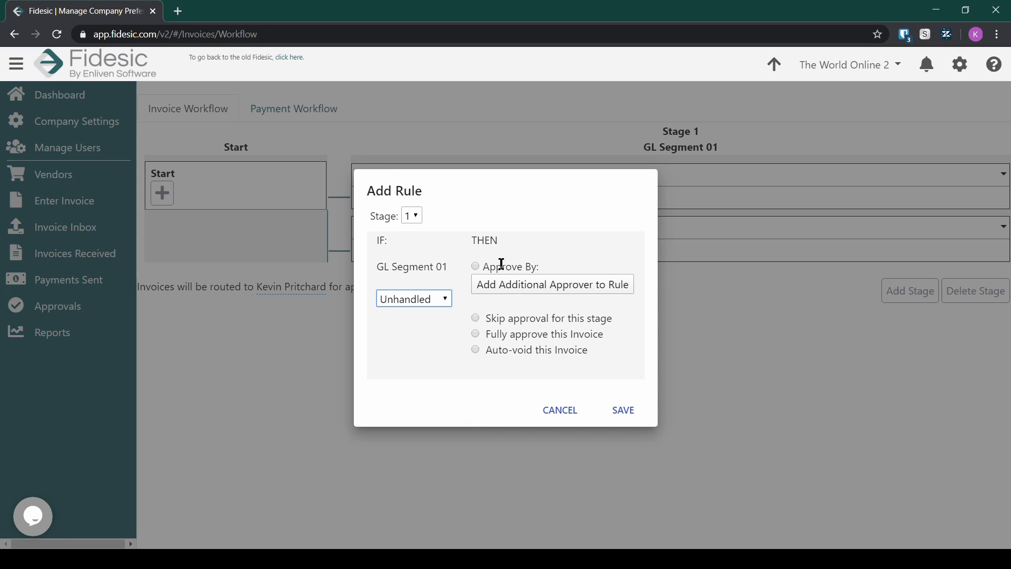
click(479, 266)
click(476, 266)
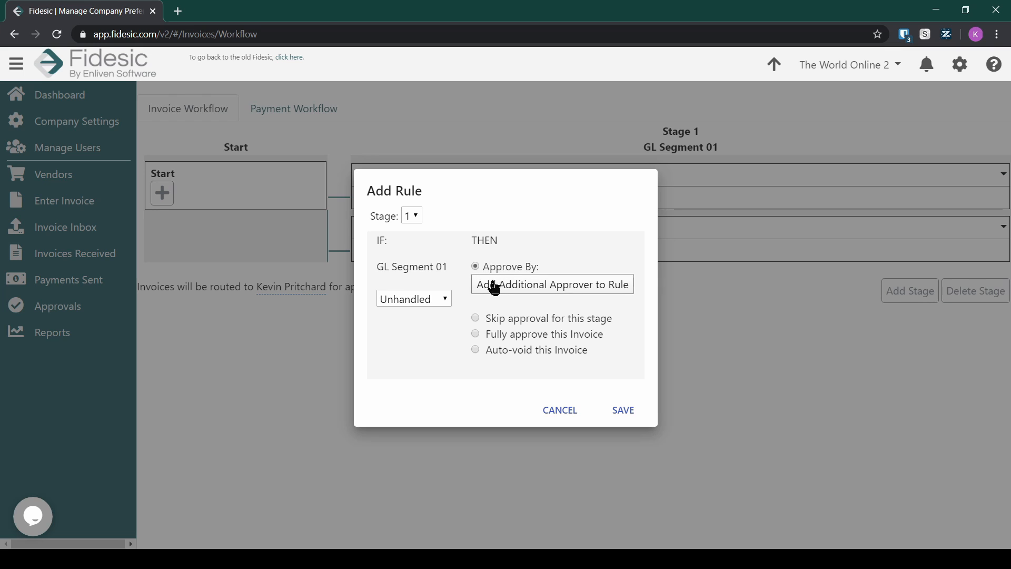
click(545, 274)
click(553, 301)
click(563, 293)
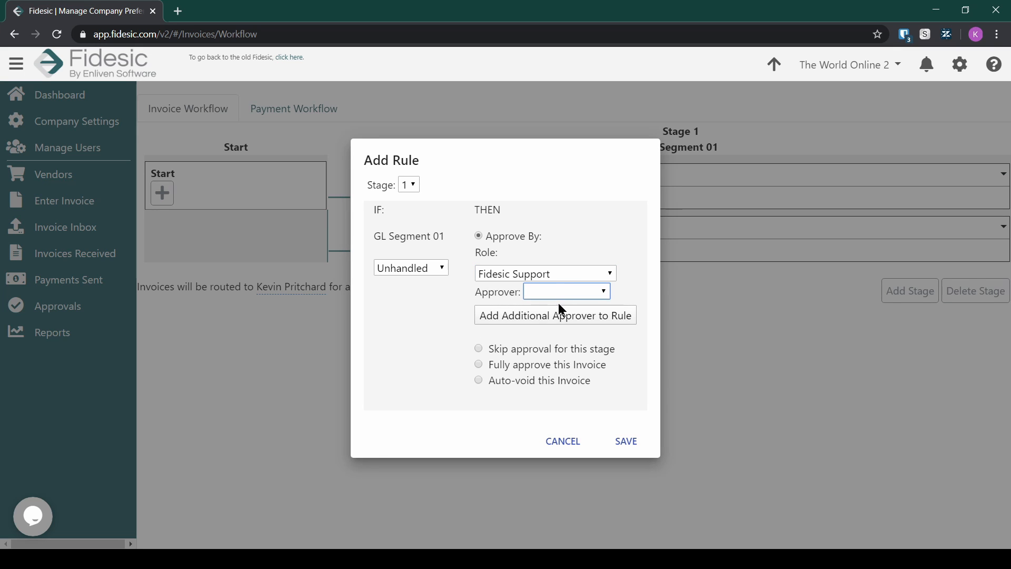
click(561, 314)
click(627, 440)
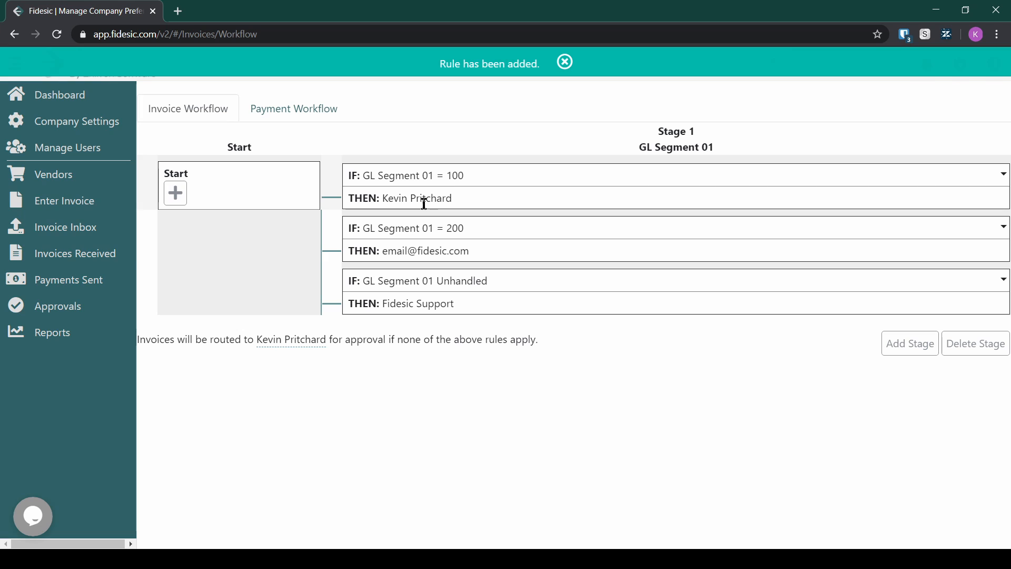
Step: Highlight the word Unhandled in the third rule for emphasis
click(461, 250)
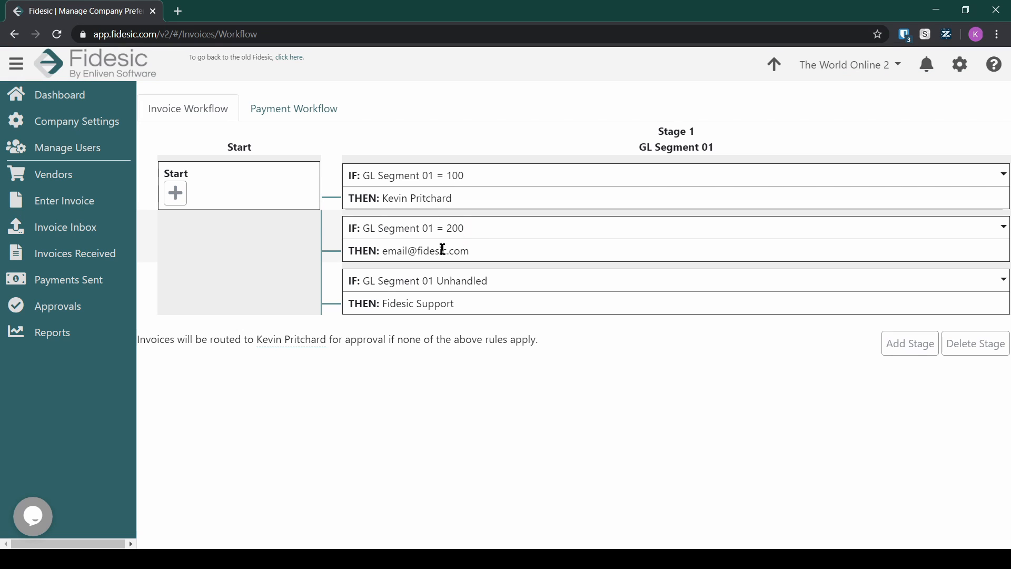
drag(437, 282, 406, 296)
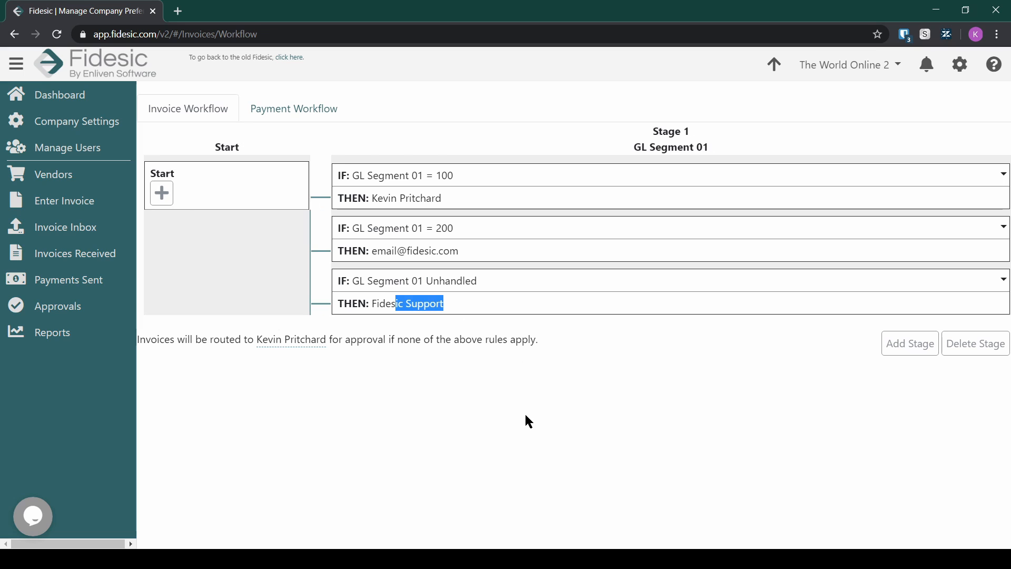
click(574, 432)
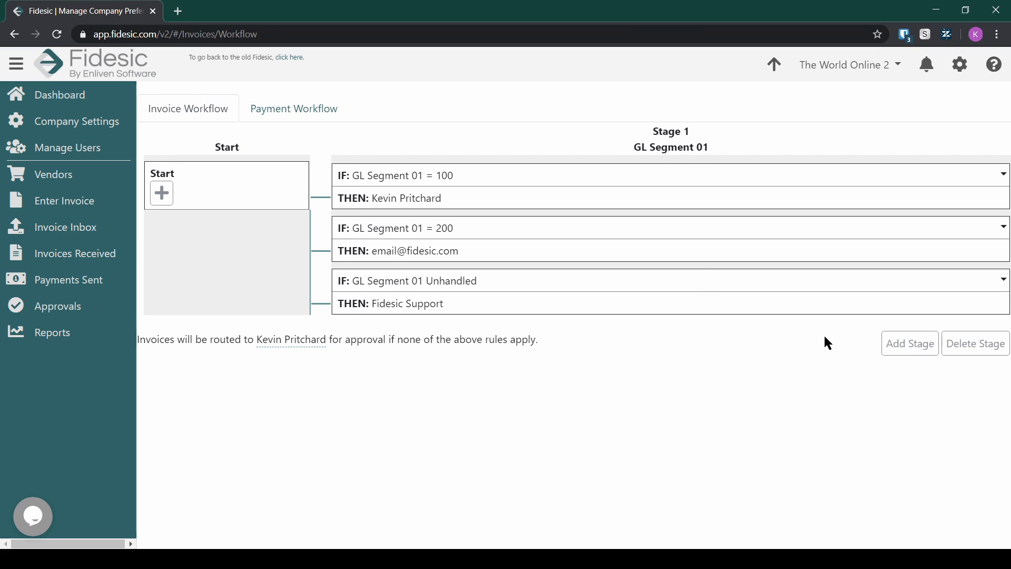
Step: Create a Stage 2 Amount stage placed after Stage 1
click(908, 350)
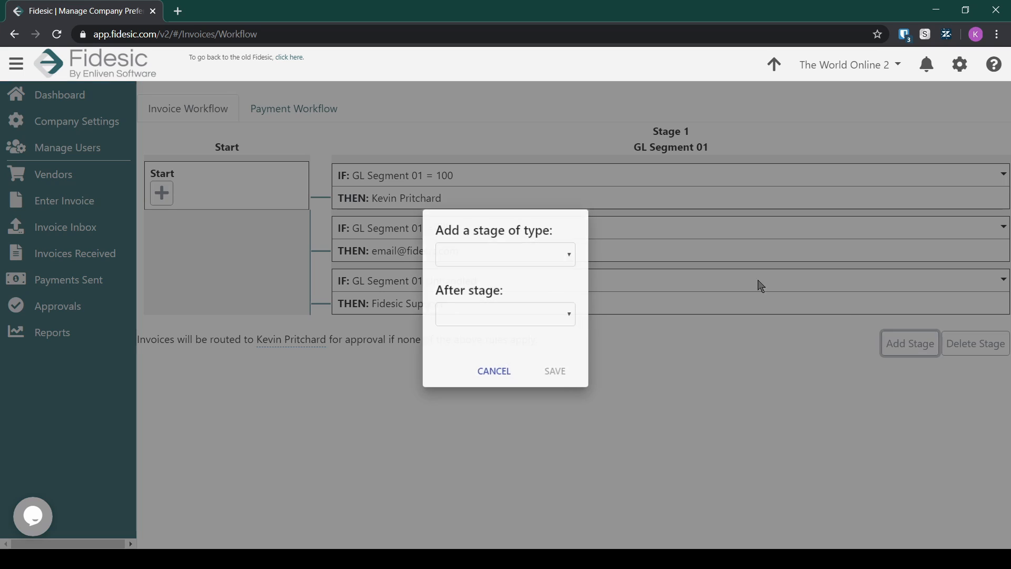
click(538, 256)
click(526, 283)
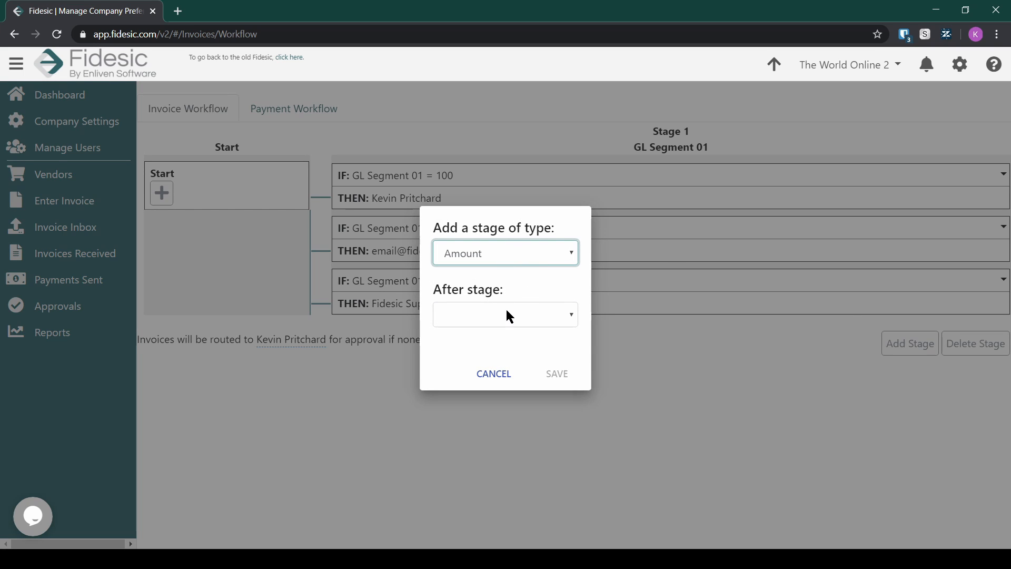
click(505, 314)
click(510, 360)
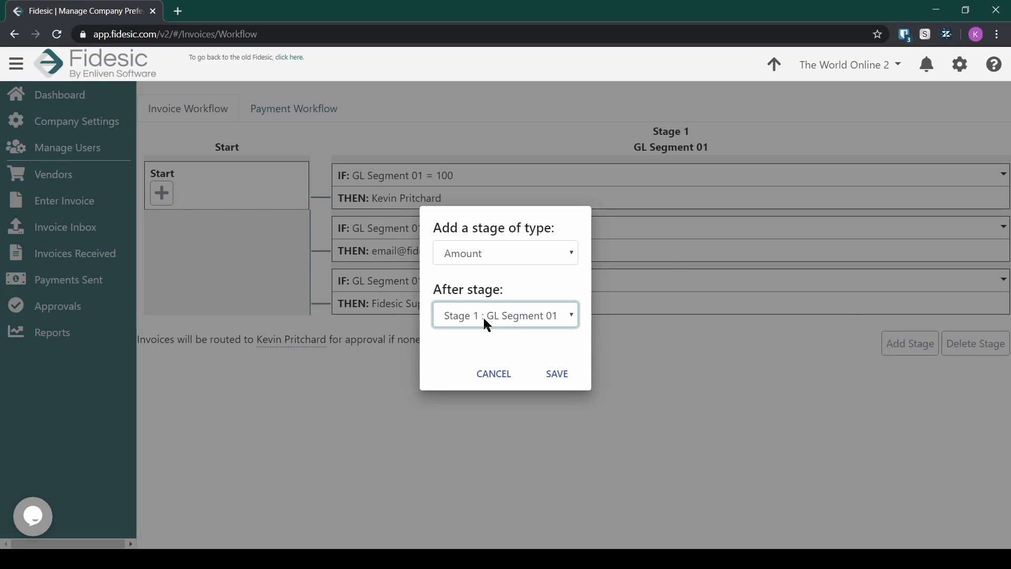
click(558, 375)
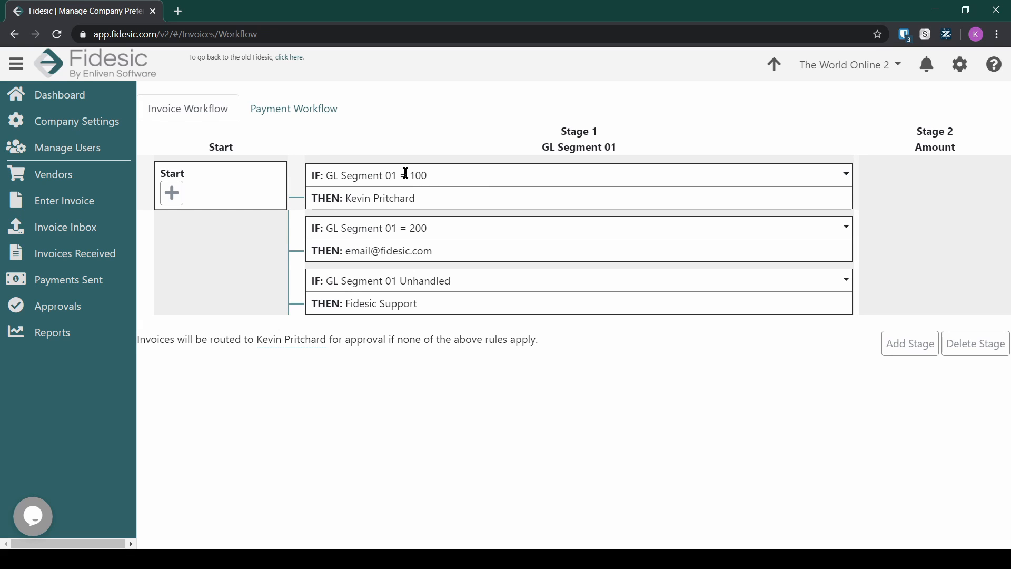
Step: Highlight the value 100, then open a new rule from the first rule's options
drag(410, 175, 428, 174)
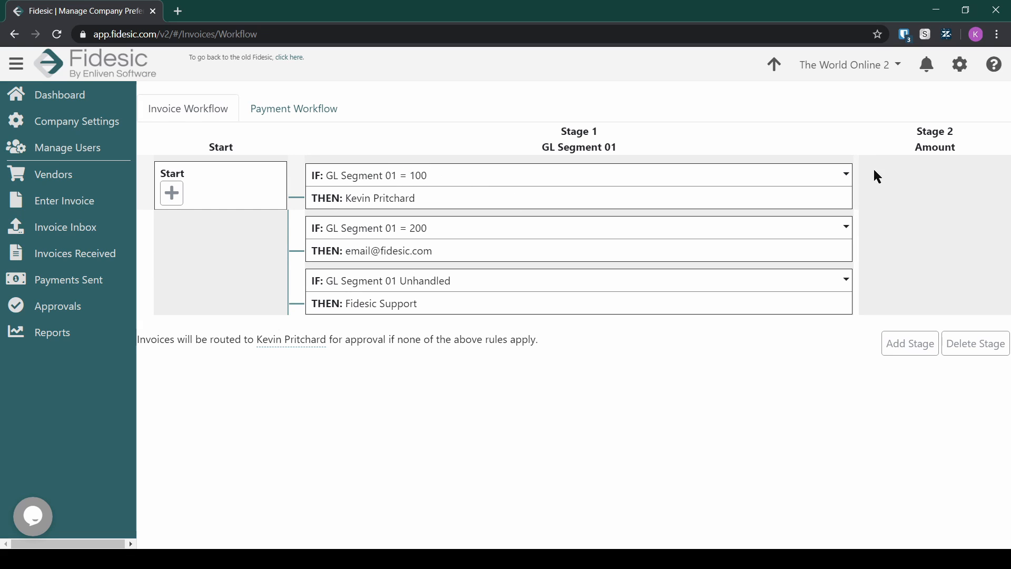
click(846, 174)
click(895, 198)
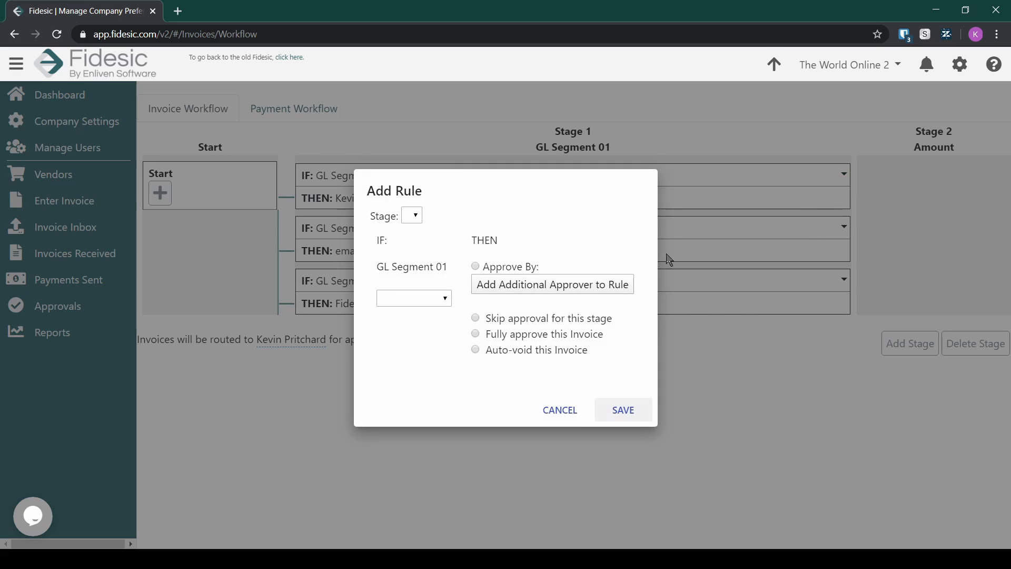
click(568, 414)
click(848, 176)
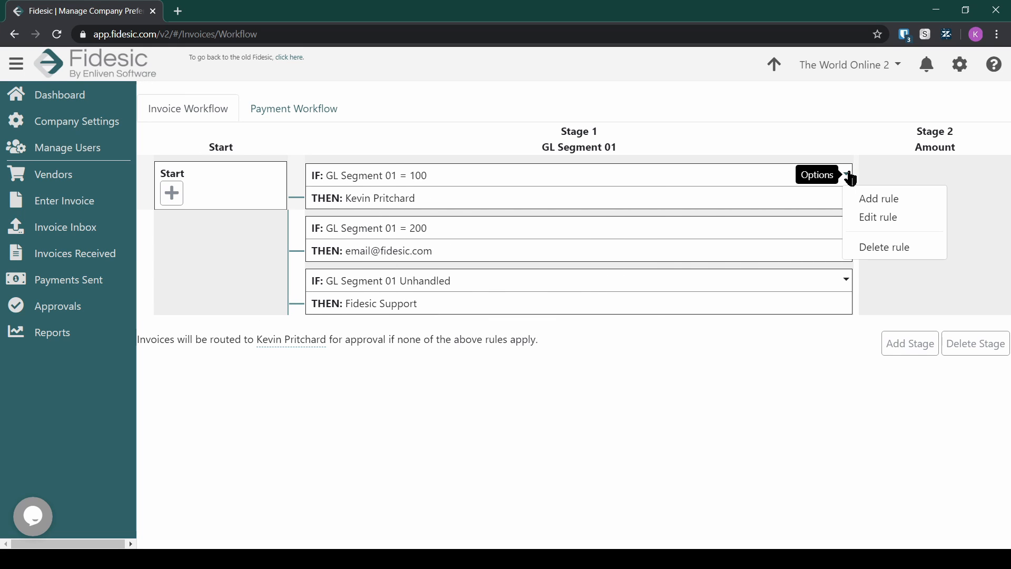
click(868, 199)
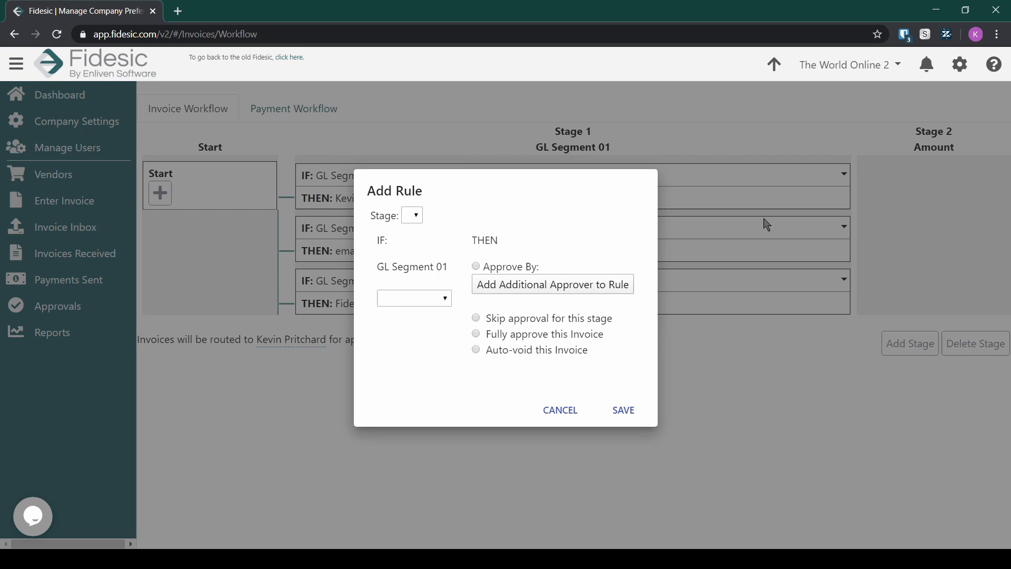
Step: Set the new rule to Stage 2 with Amount Greater Than Or Equal To 1000
click(416, 218)
click(417, 239)
click(416, 296)
click(409, 325)
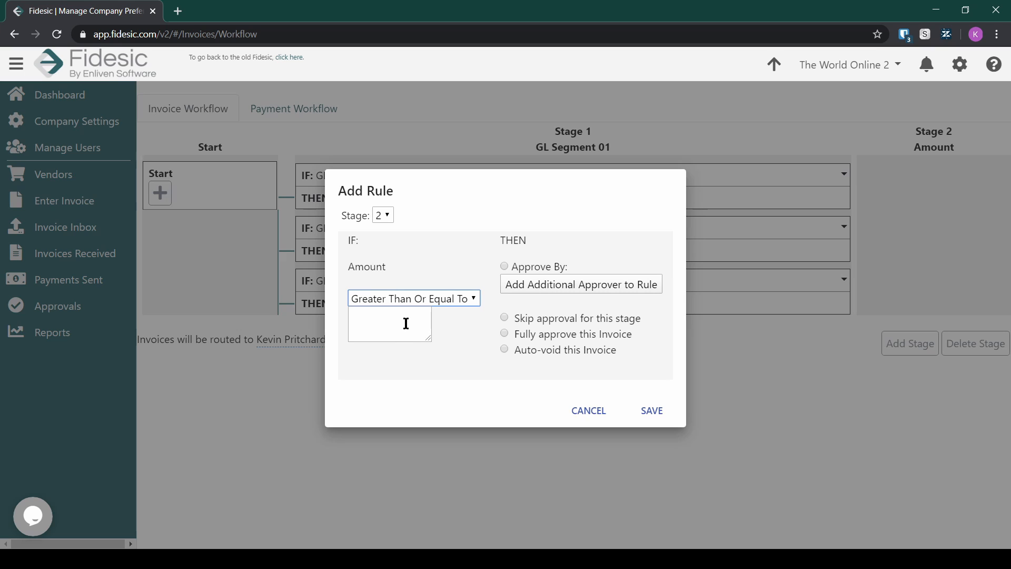
click(406, 324)
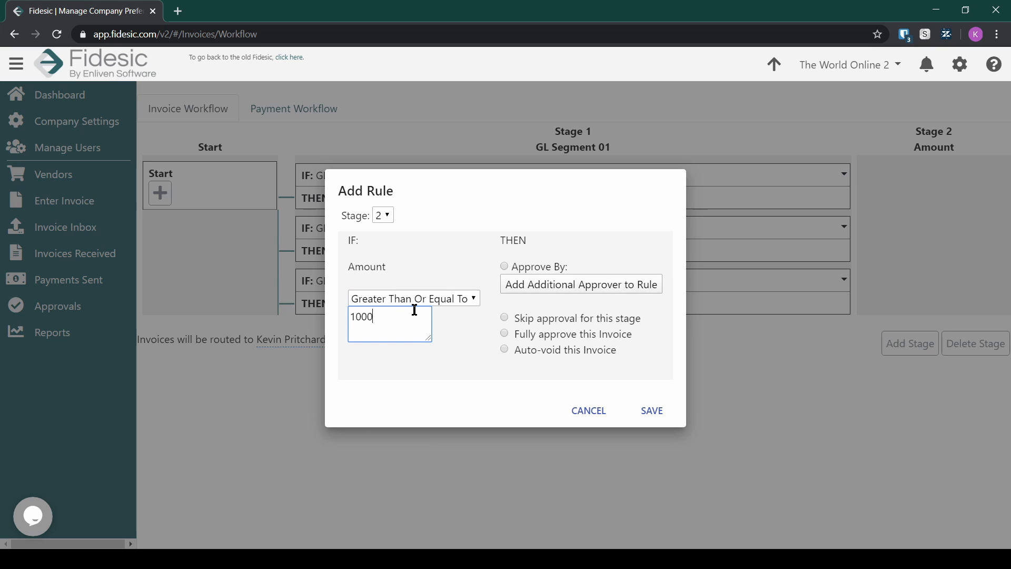
text(1000)
Step: Route the rule to Fidesic Support as role and approver, then save
click(504, 266)
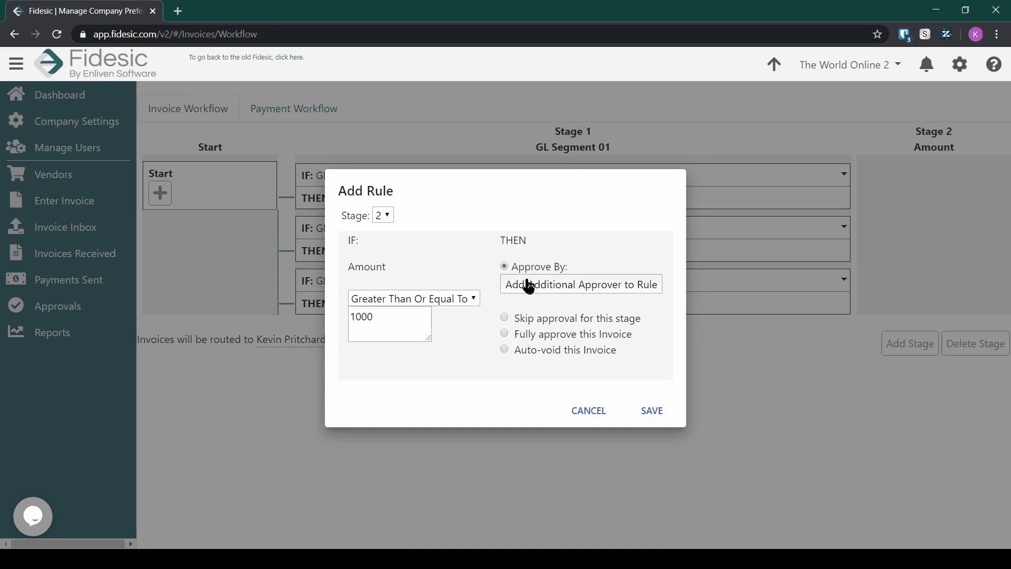
click(586, 277)
click(590, 313)
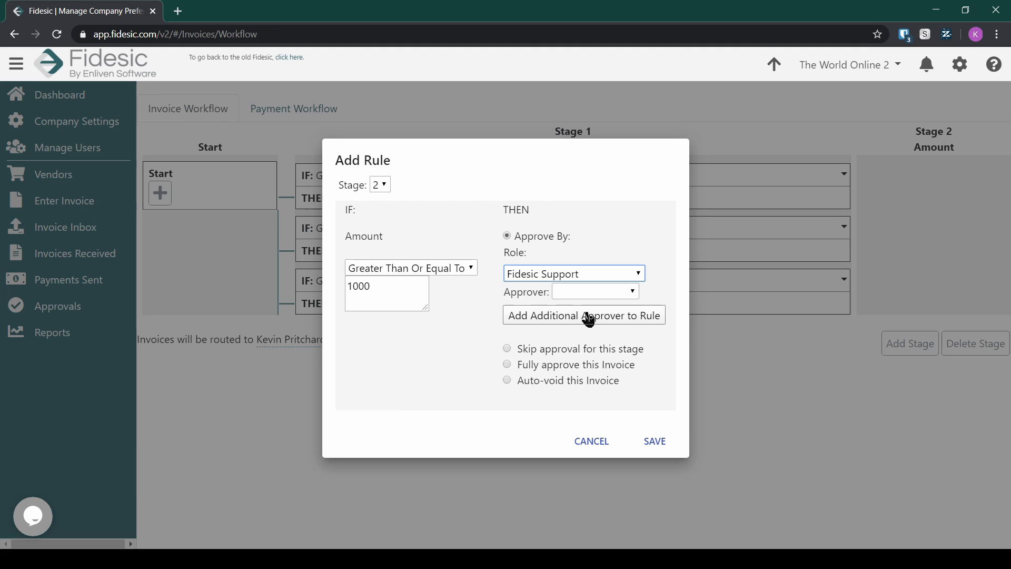
click(591, 322)
click(655, 441)
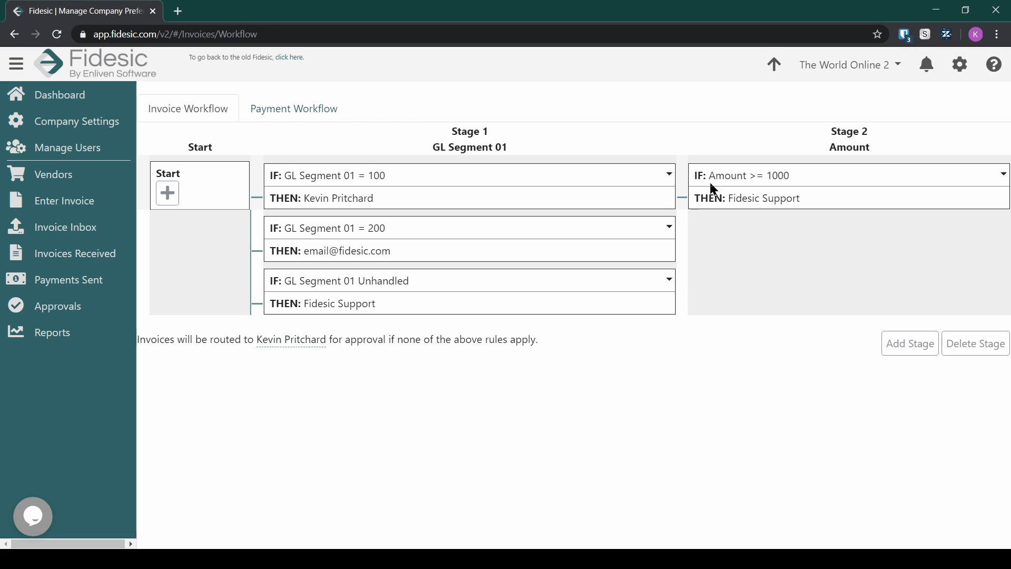
Step: Review the Amount >= 1000 rule by opening its options and highlighting its condition
click(666, 176)
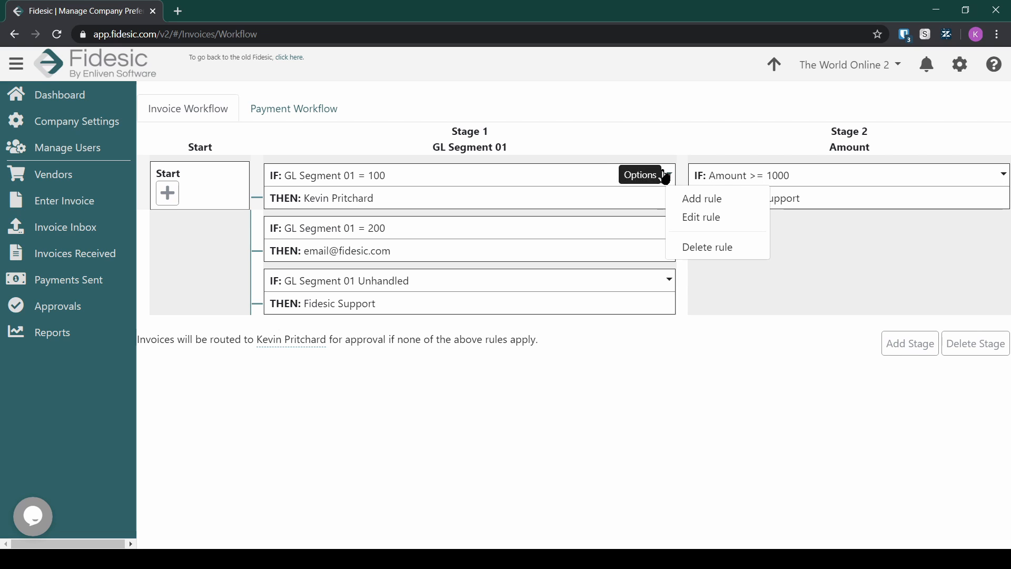
click(716, 129)
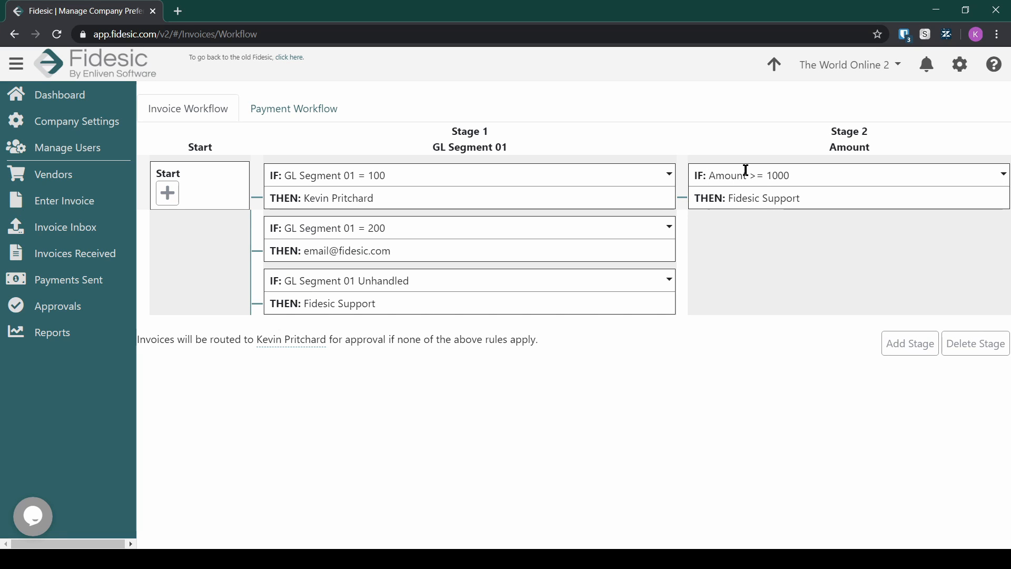
drag(743, 173, 792, 175)
click(792, 176)
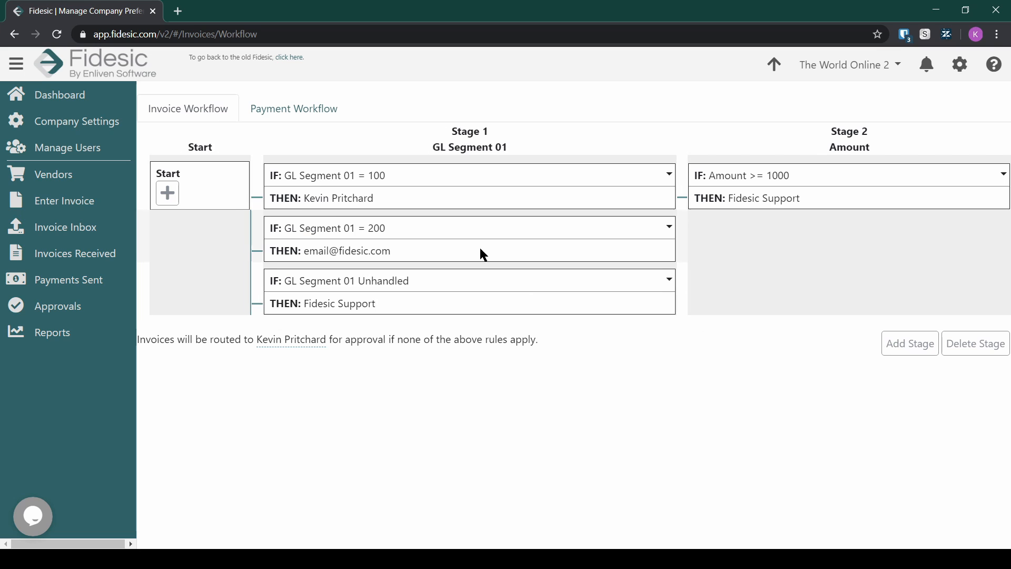
Step: Add a Stage 2 rule for Amount >= 0 routed to an Invoice Approver e-mail approver
click(166, 200)
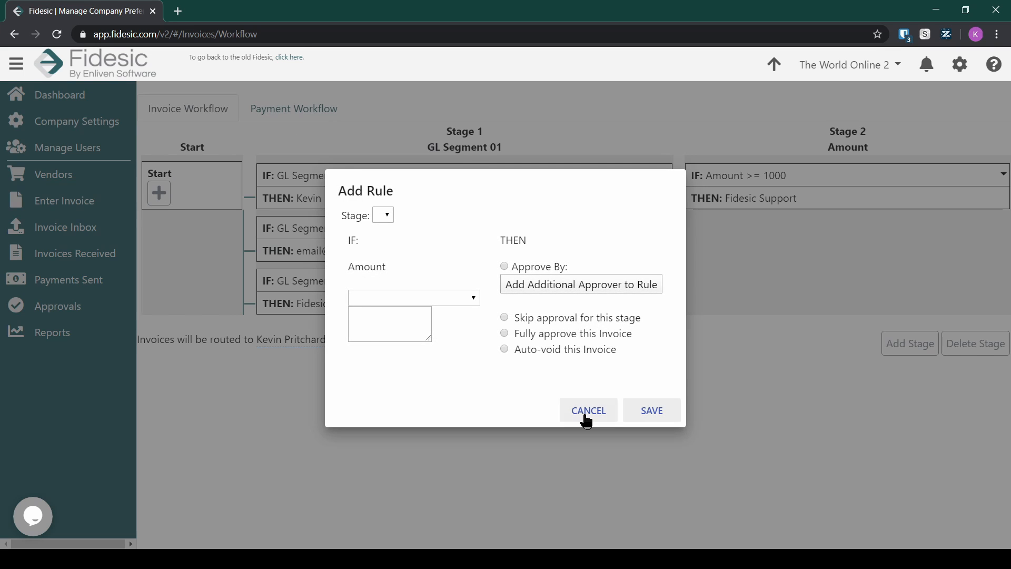
click(586, 414)
click(160, 193)
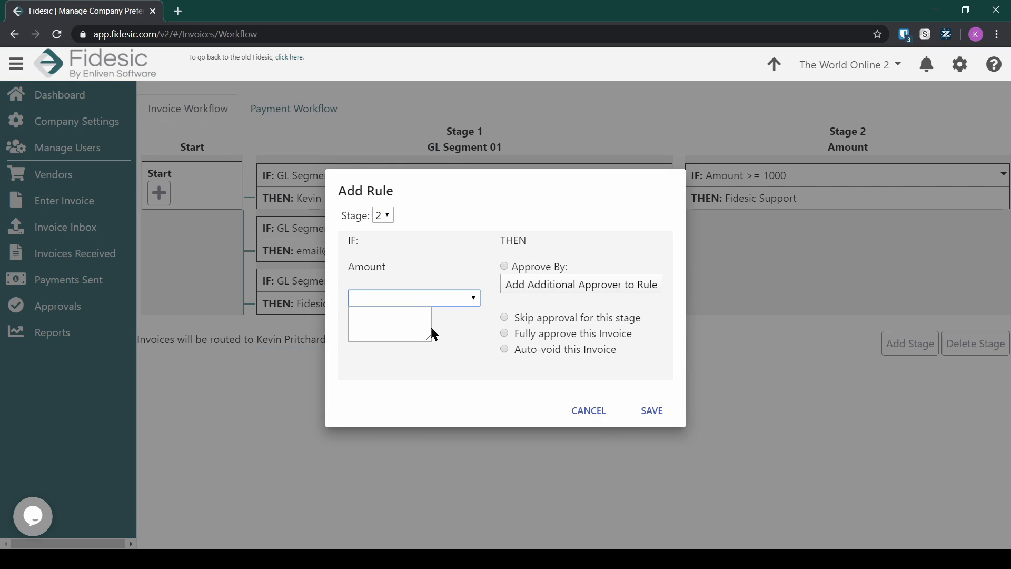
click(399, 320)
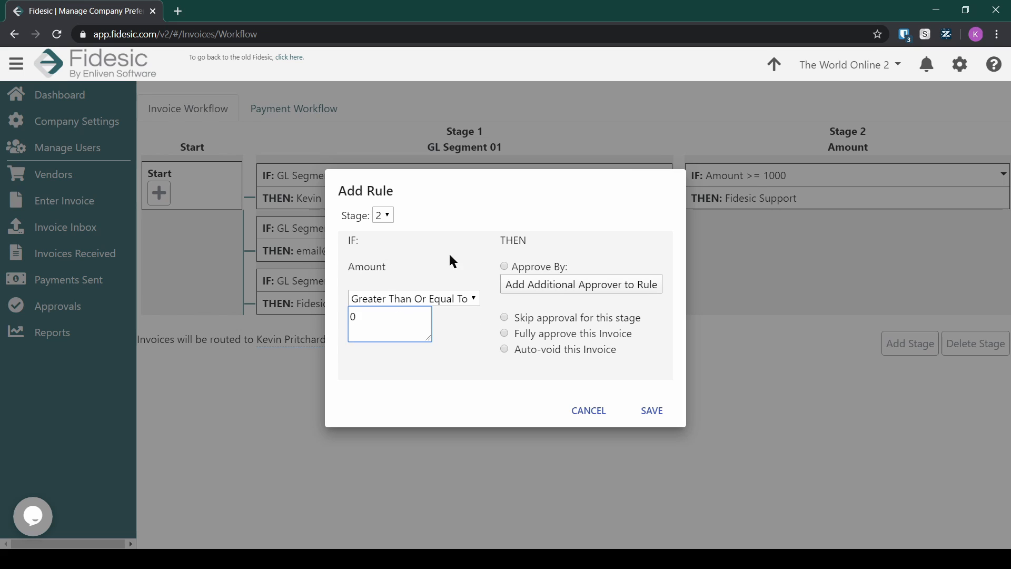
click(505, 267)
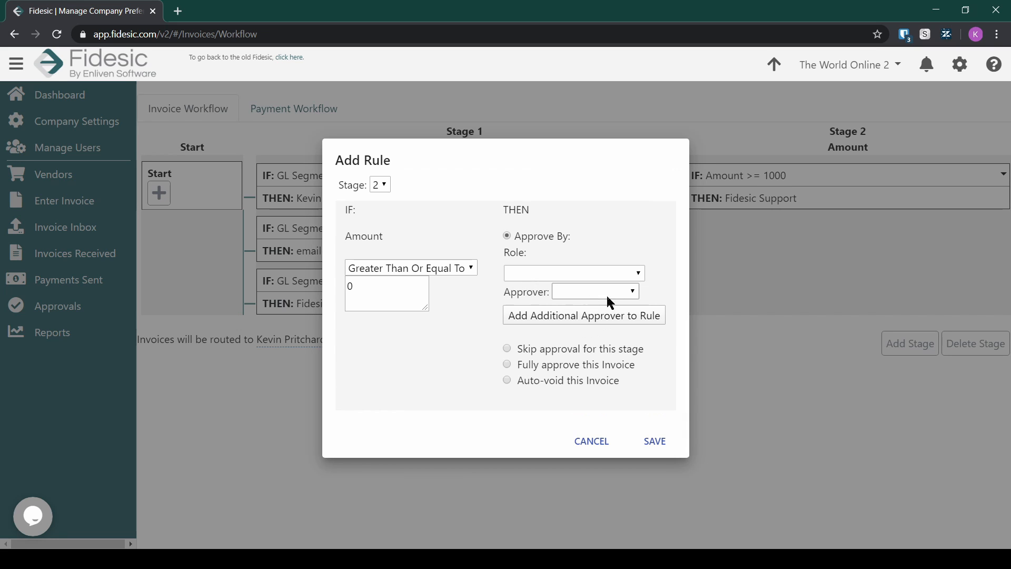
click(605, 329)
click(608, 289)
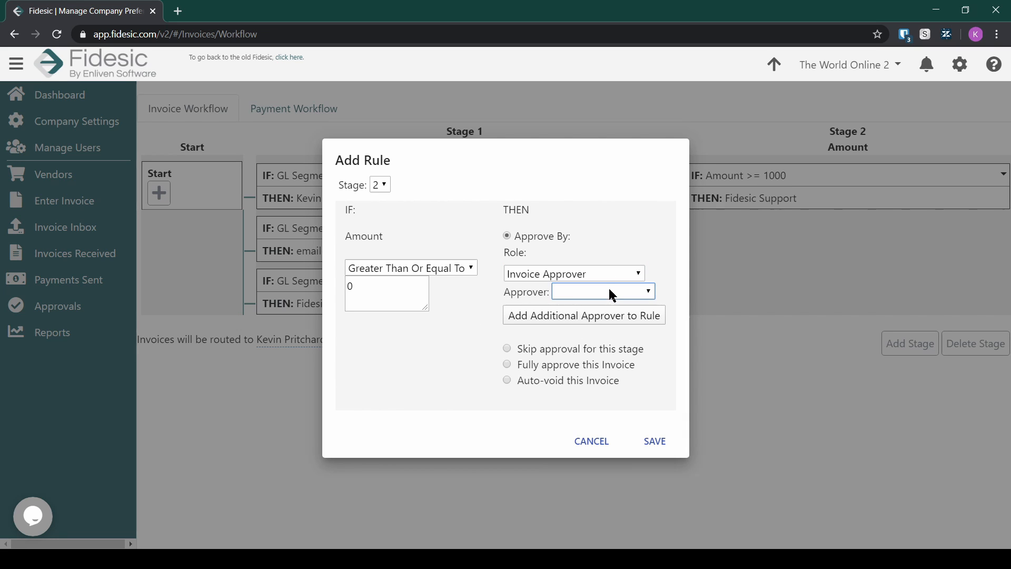
click(603, 324)
click(653, 440)
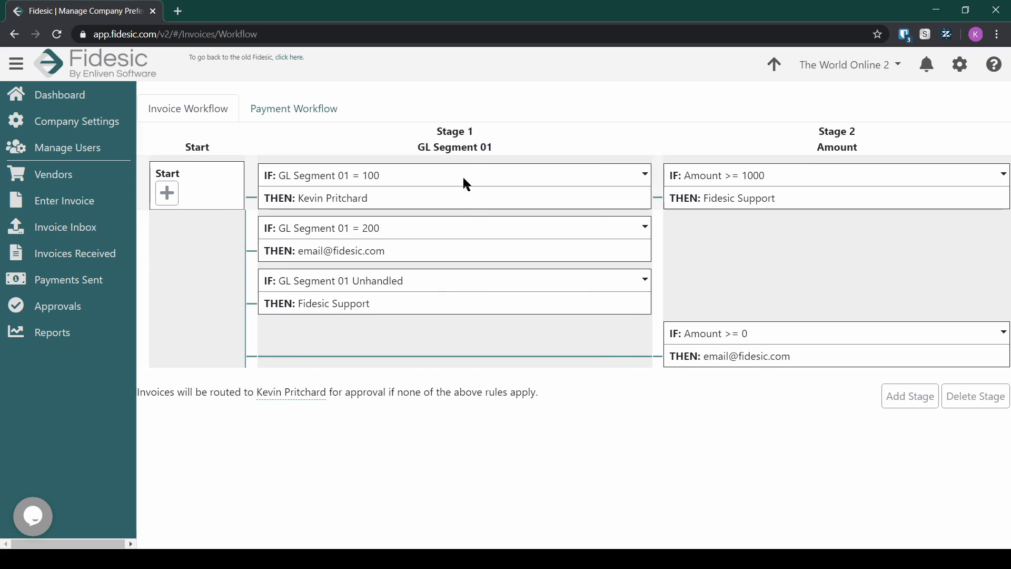
Step: Review the top Stage 2 rule and highlight the GL Segment 01 = 100 condition
click(996, 180)
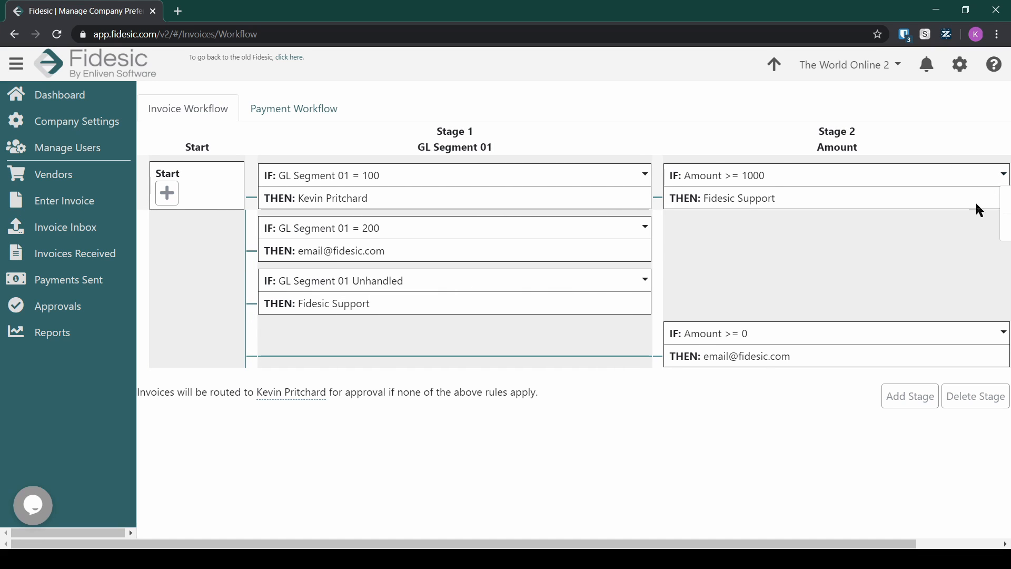
click(882, 122)
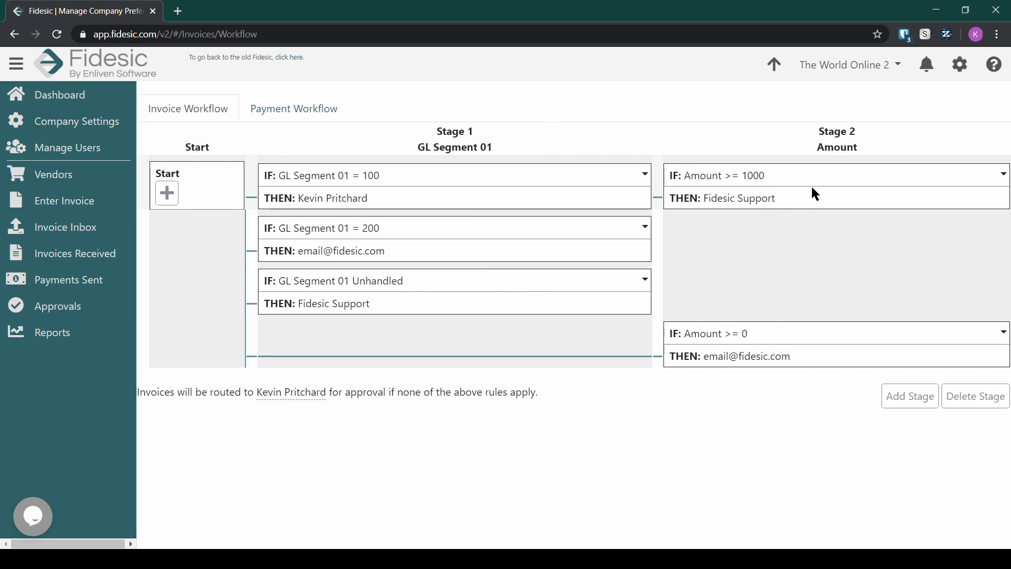
drag(778, 199, 690, 185)
click(719, 195)
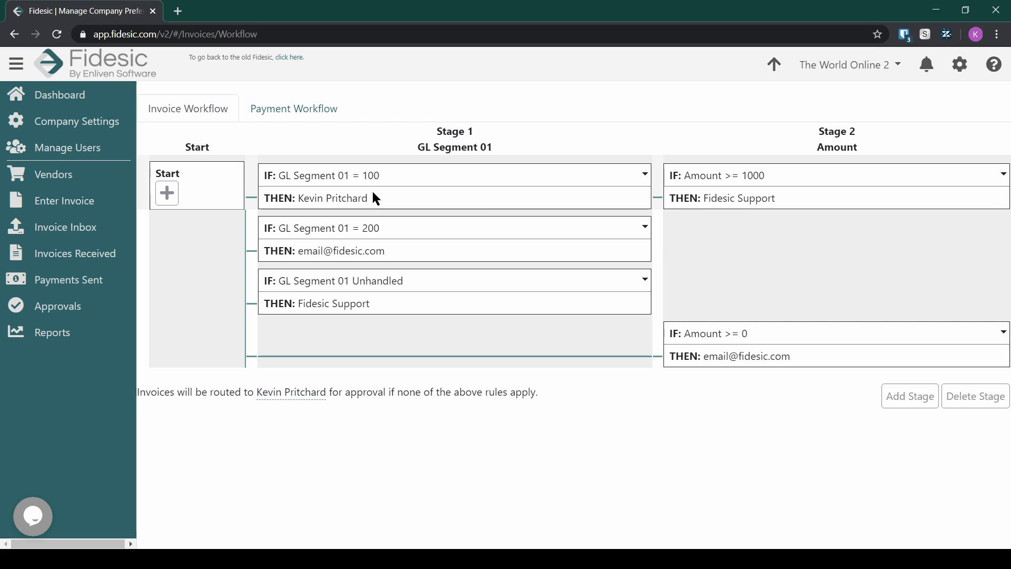
drag(279, 175, 406, 190)
click(379, 210)
double_click(369, 175)
click(391, 178)
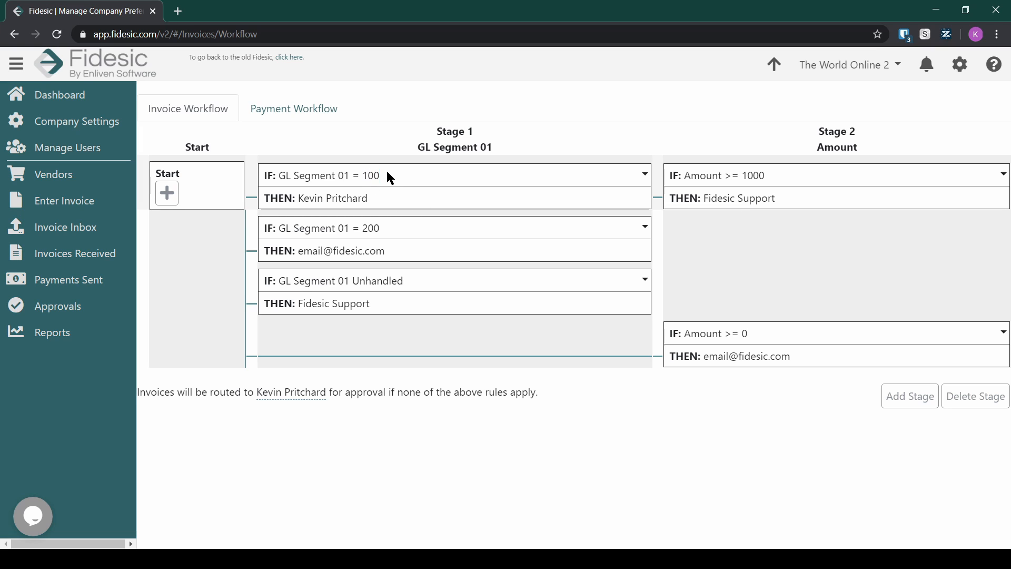
Step: Highlight the Amount >= 1000 and Amount >= 0 conditions
drag(770, 177, 700, 178)
click(708, 177)
drag(750, 334, 712, 334)
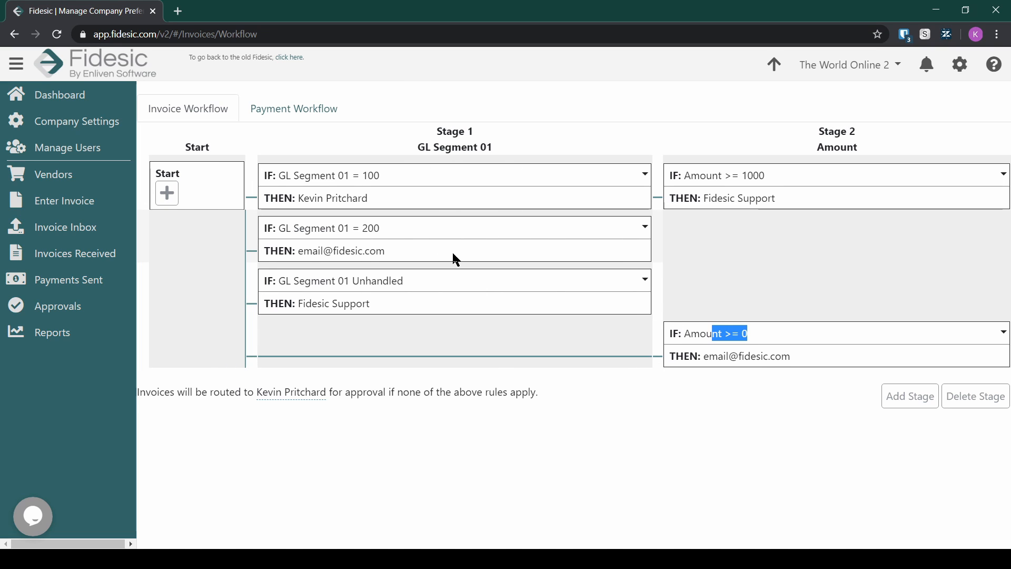
click(742, 323)
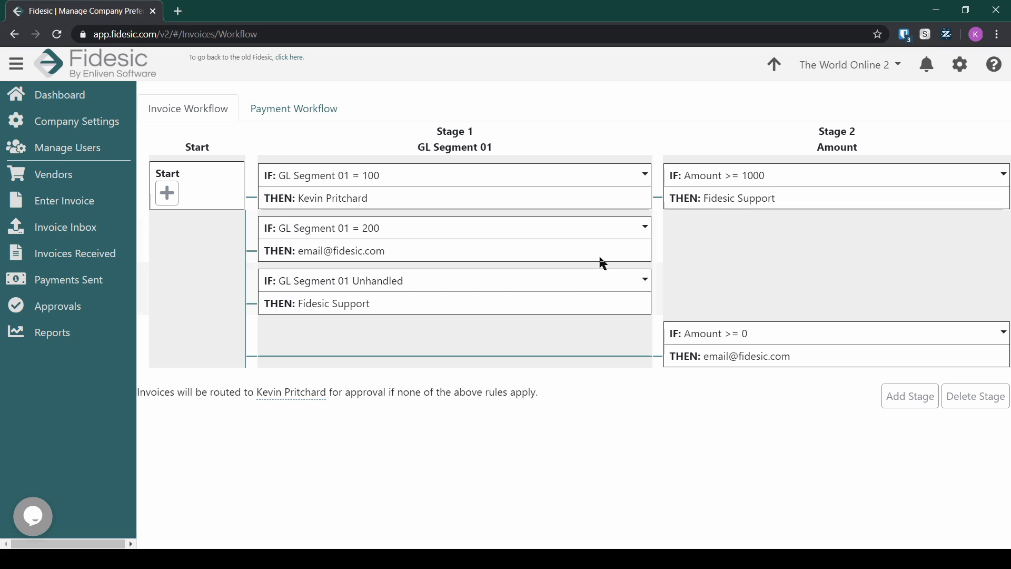
Step: Check the GL Segment 01 = 200 rule's actions, then switch to the Payment Workflow
click(645, 227)
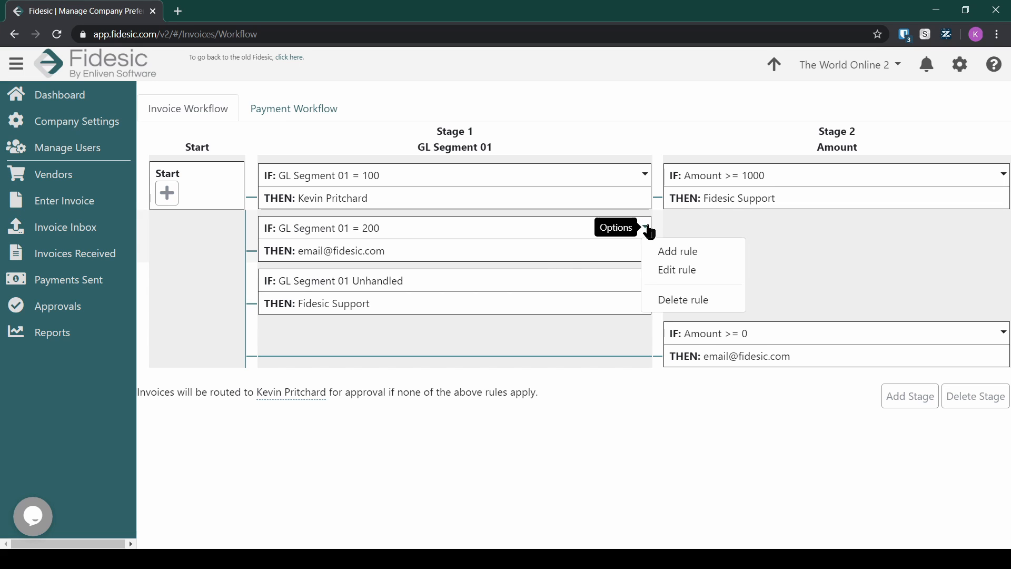
click(603, 109)
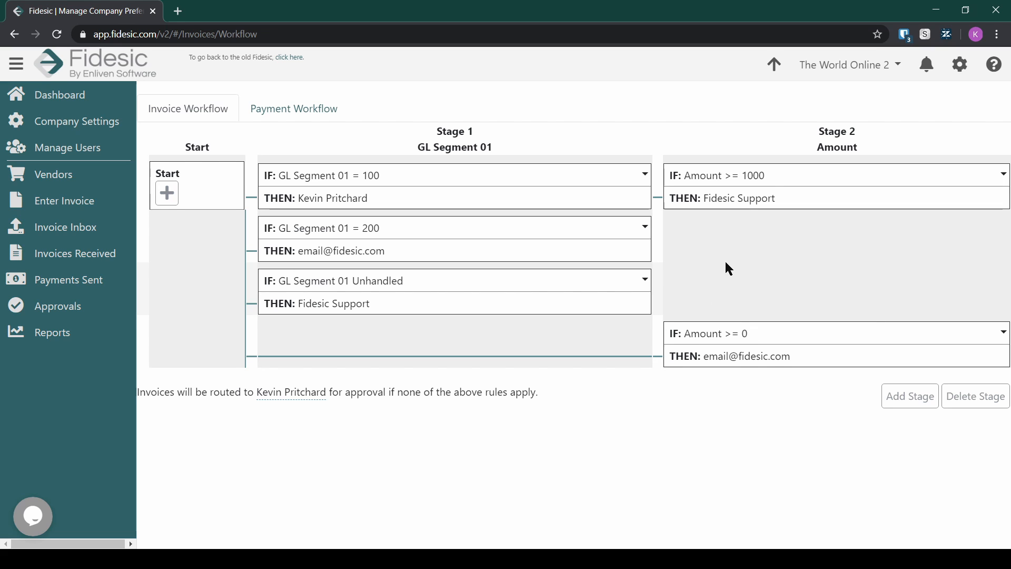
click(332, 108)
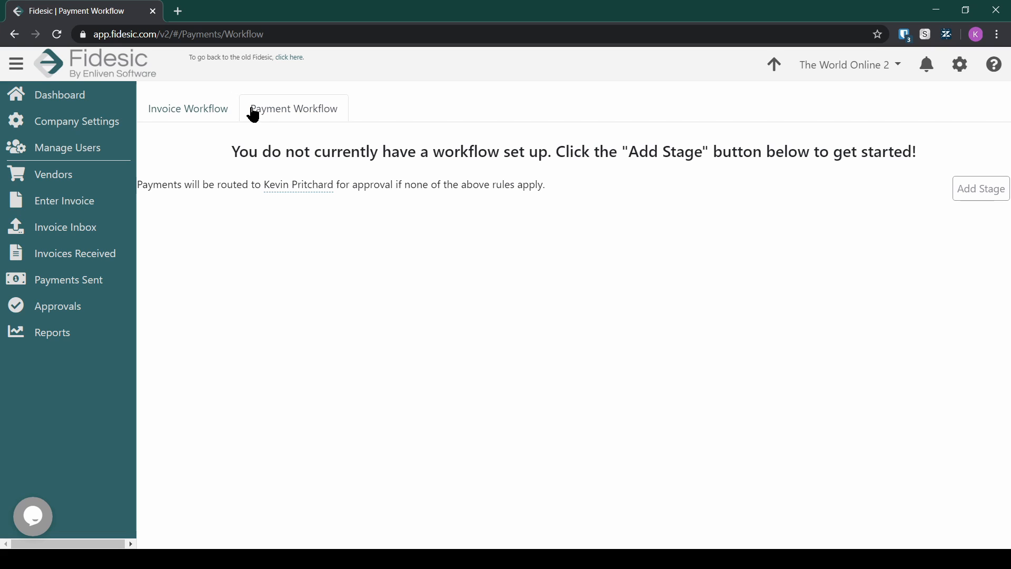
Step: Return to the Invoice Workflow to show both stages and all five rules
click(211, 107)
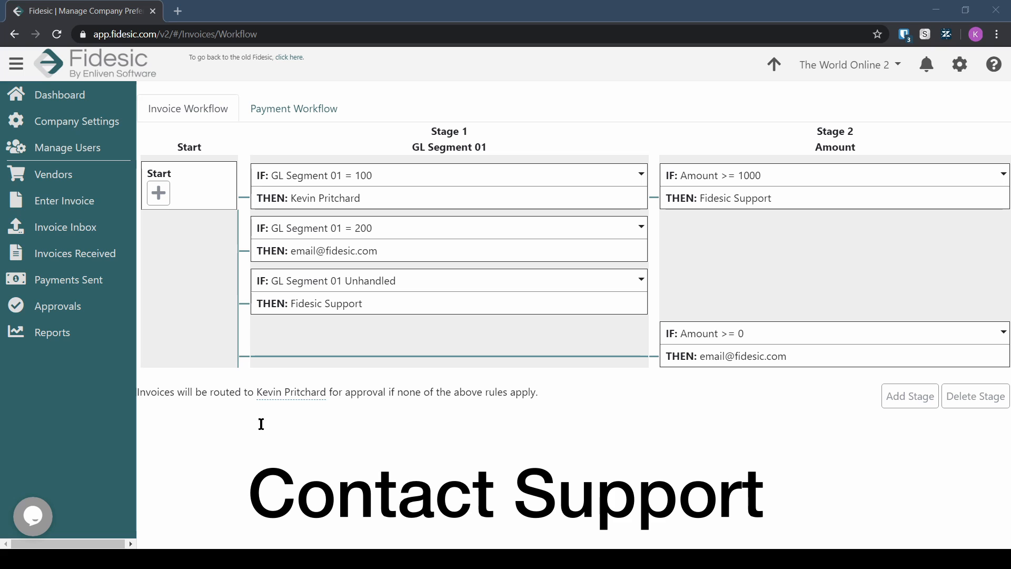
Step: Start a live support chat and show the settings and help panels
click(32, 516)
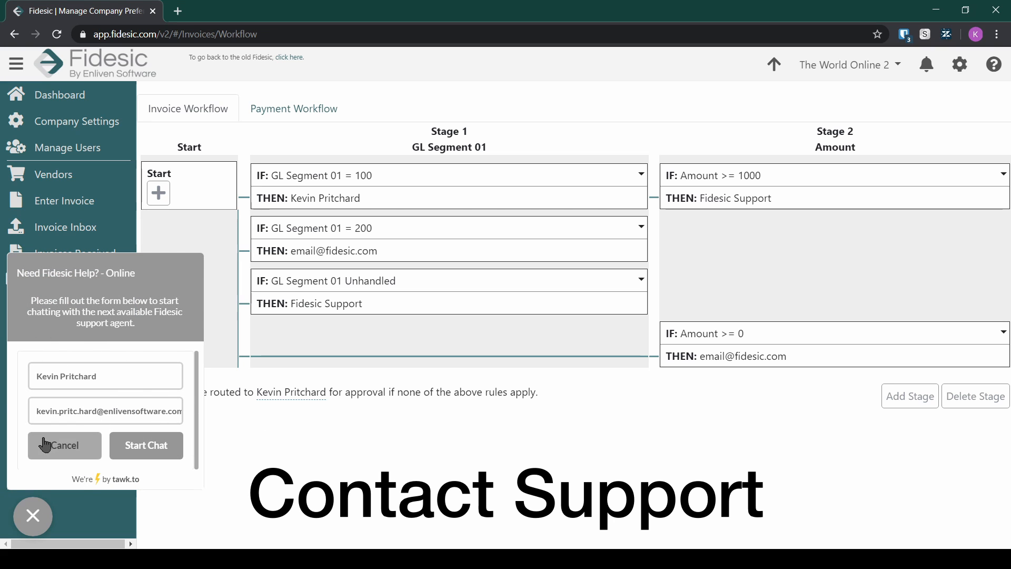
click(149, 445)
click(963, 66)
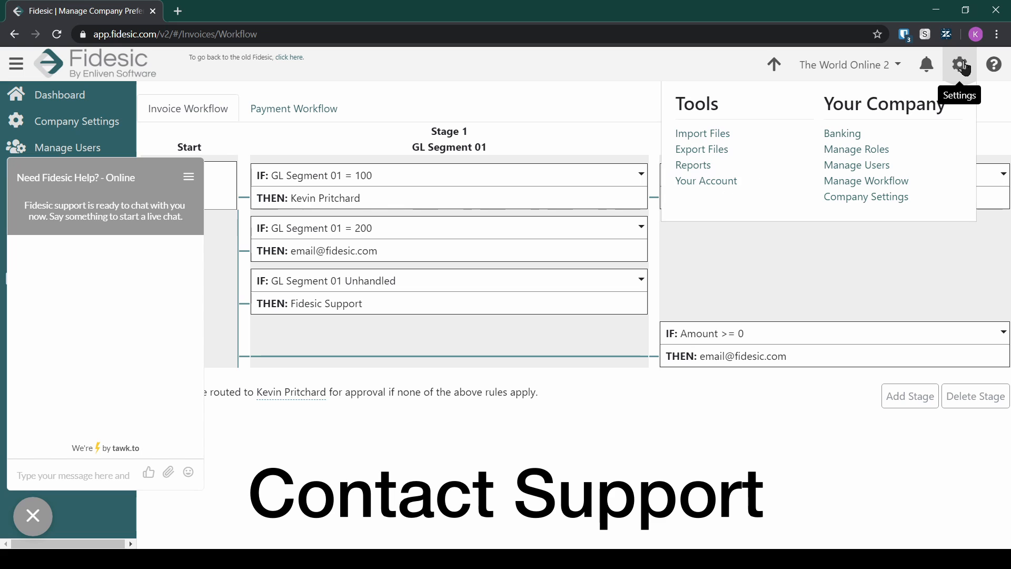
click(1000, 65)
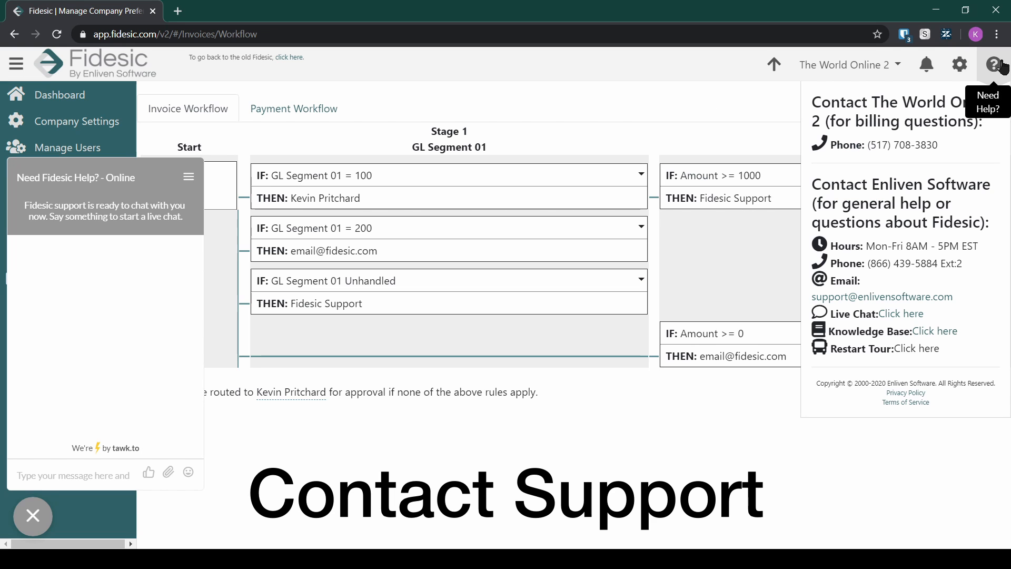
Step: Open the Fidesic Knowledge Base in a new tab, return to the workflow, and close chat
click(940, 332)
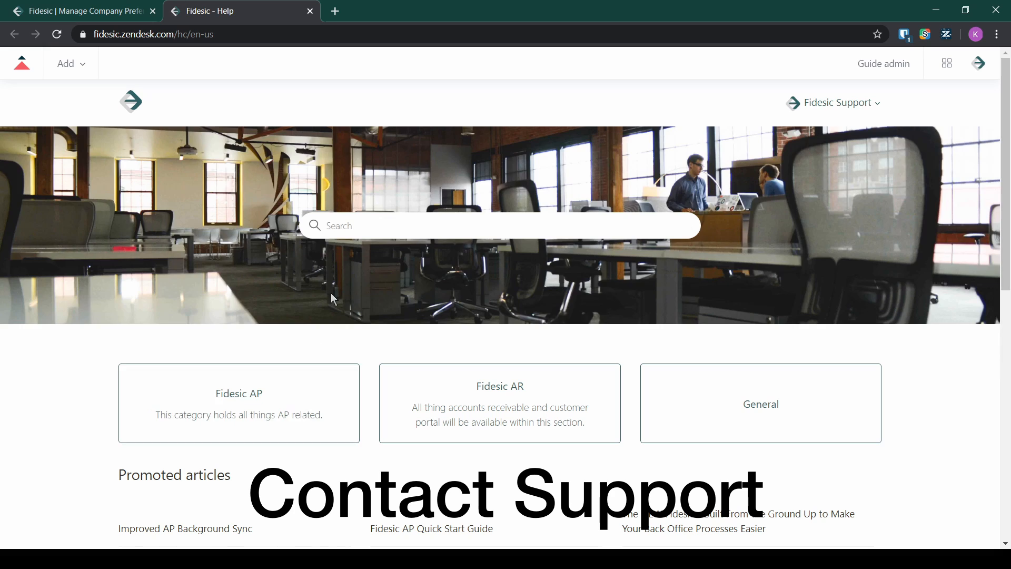
scroll(331, 293, down, 5)
scroll(469, 361, up, 5)
click(86, 11)
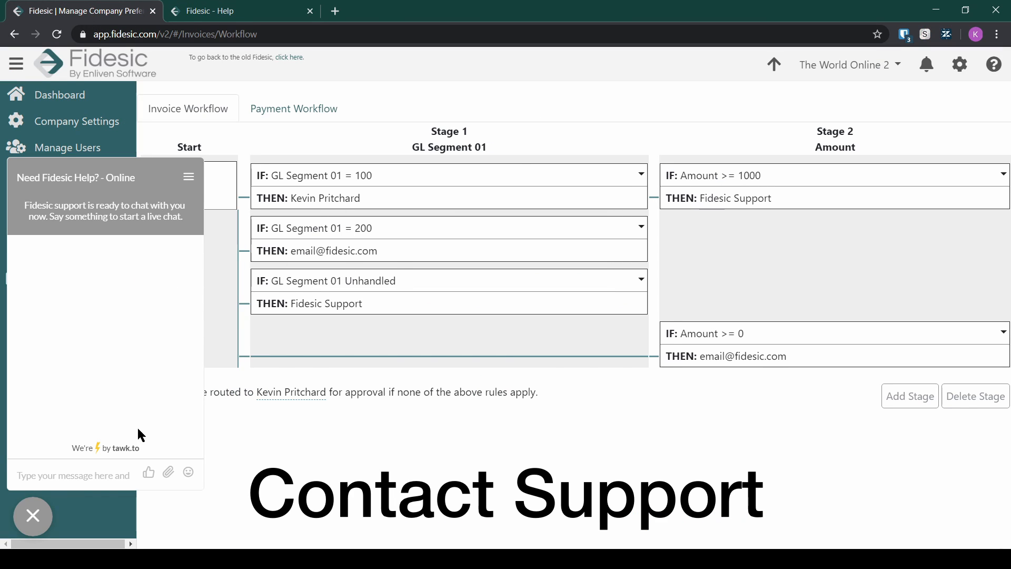
click(31, 517)
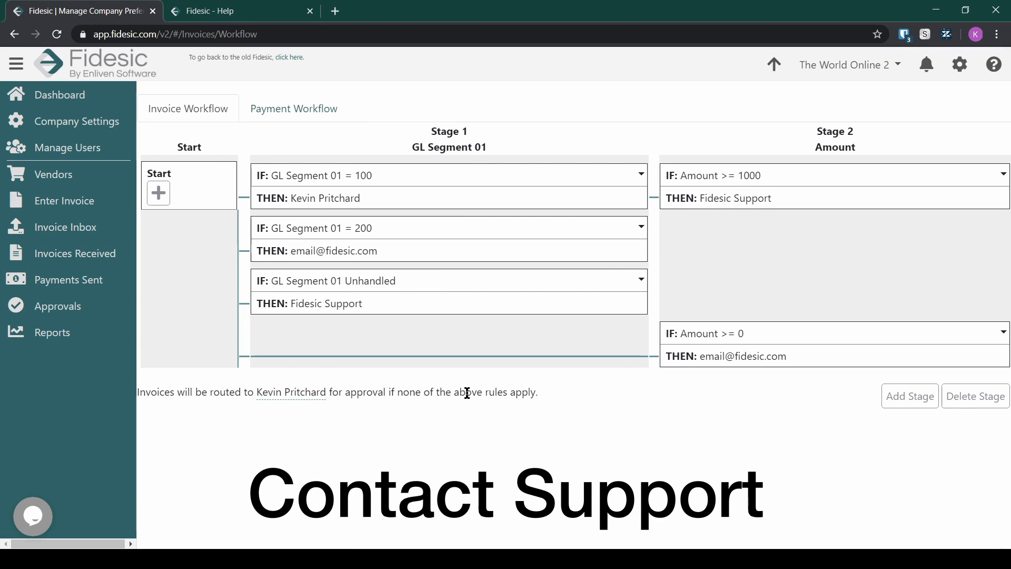